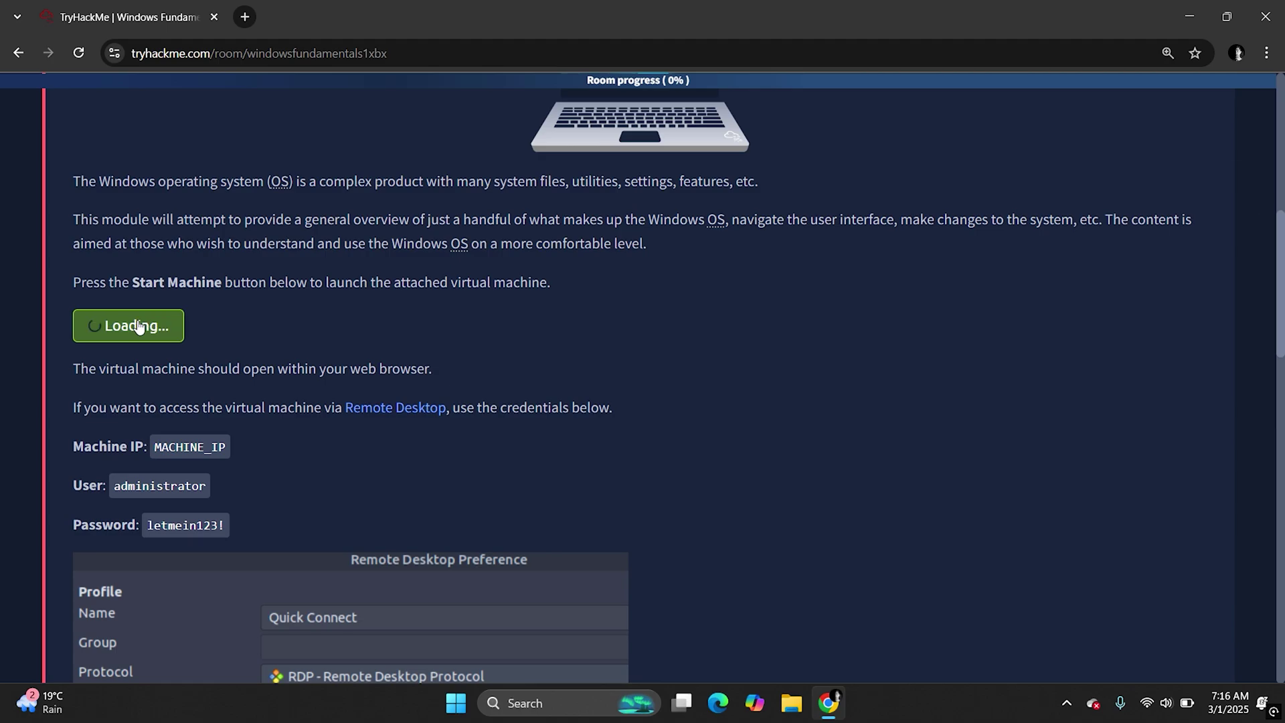
- Mark Task 1's no-answer question about starting the virtual machine as completed and open Task 2, Windows Editions
scroll(423, 426, "down", 10)
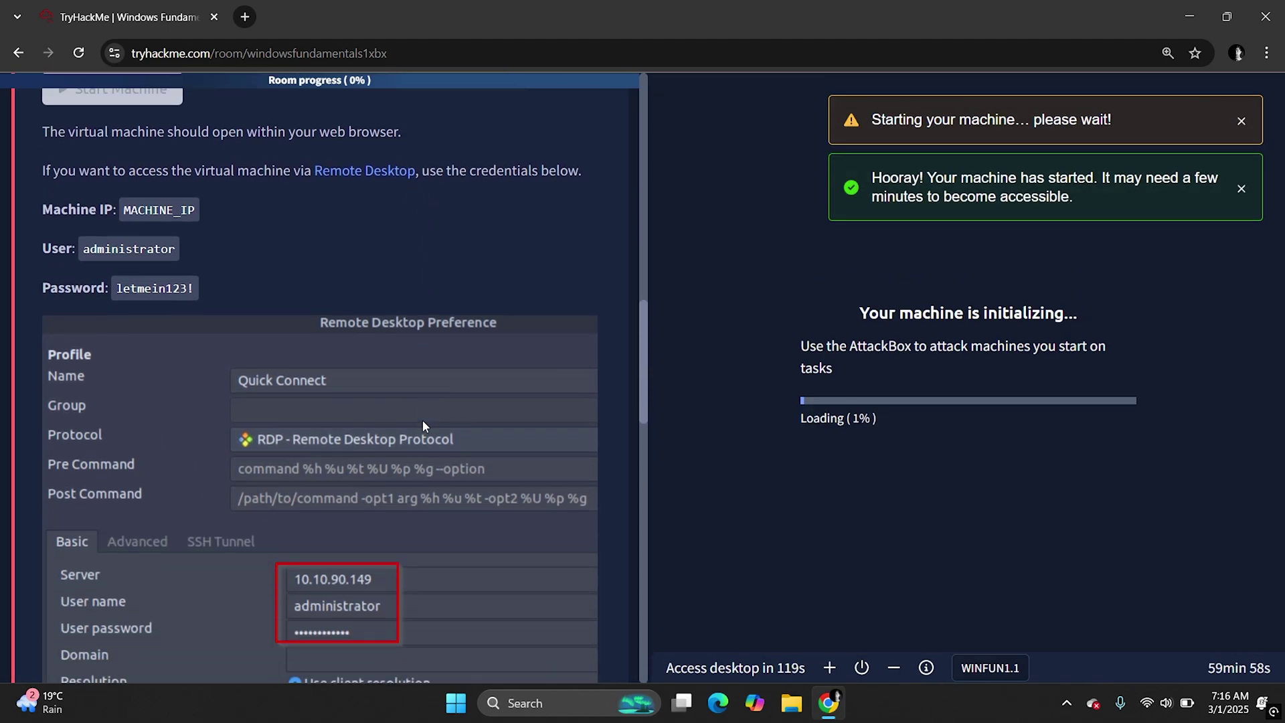
left_click(293, 479)
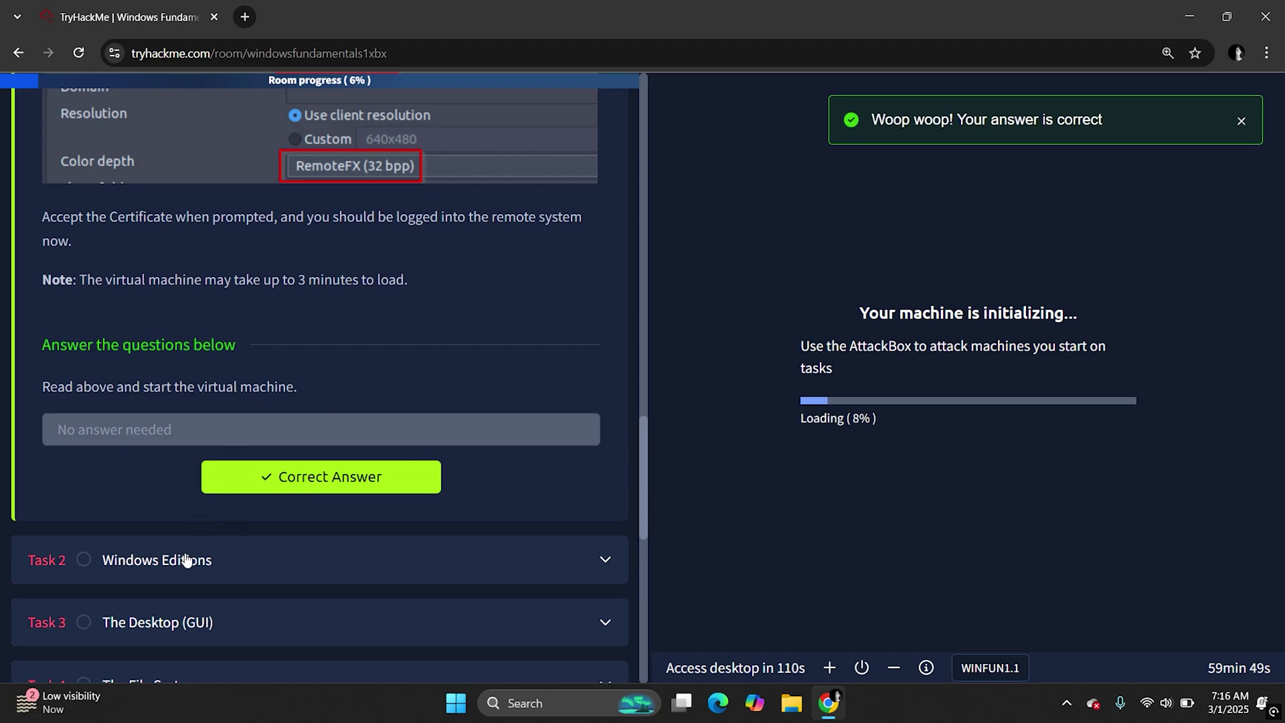
scroll(247, 408, "down", 5)
scroll(247, 409, "down", 8)
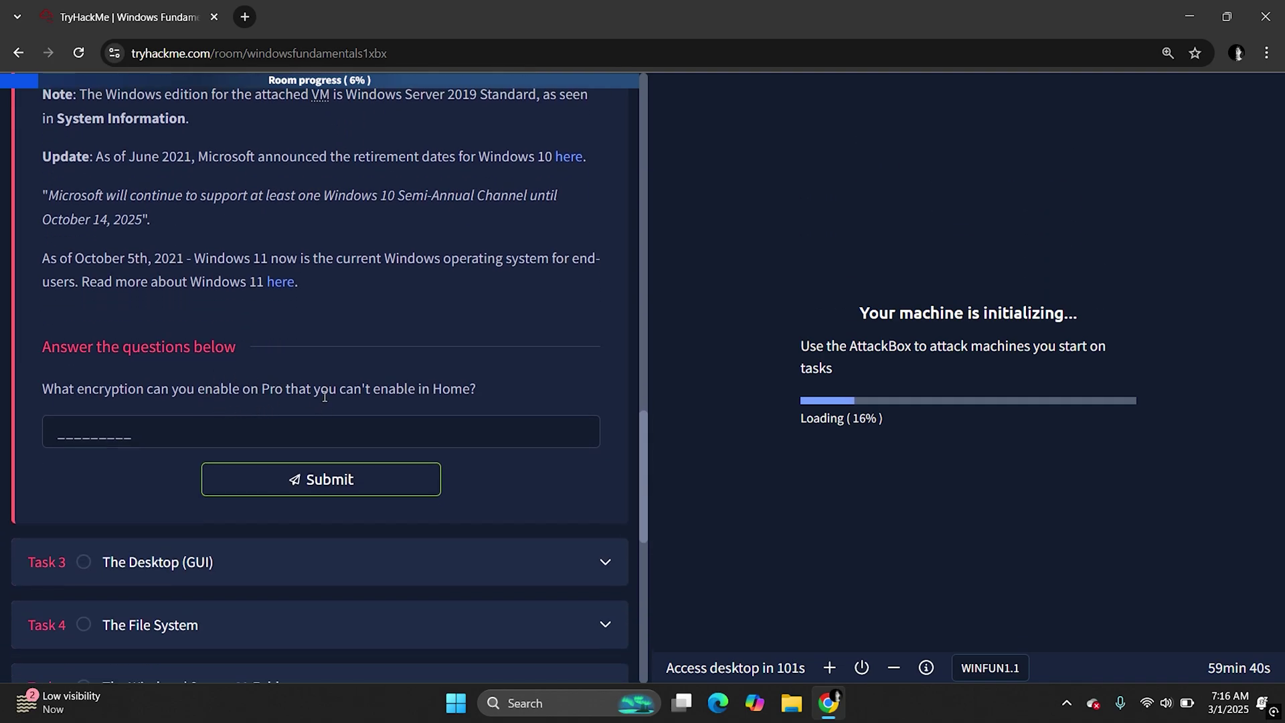
- Review the Windows Editions text and submit BitLocker as the answer to the Pro encryption question
scroll(405, 401, "up", 8)
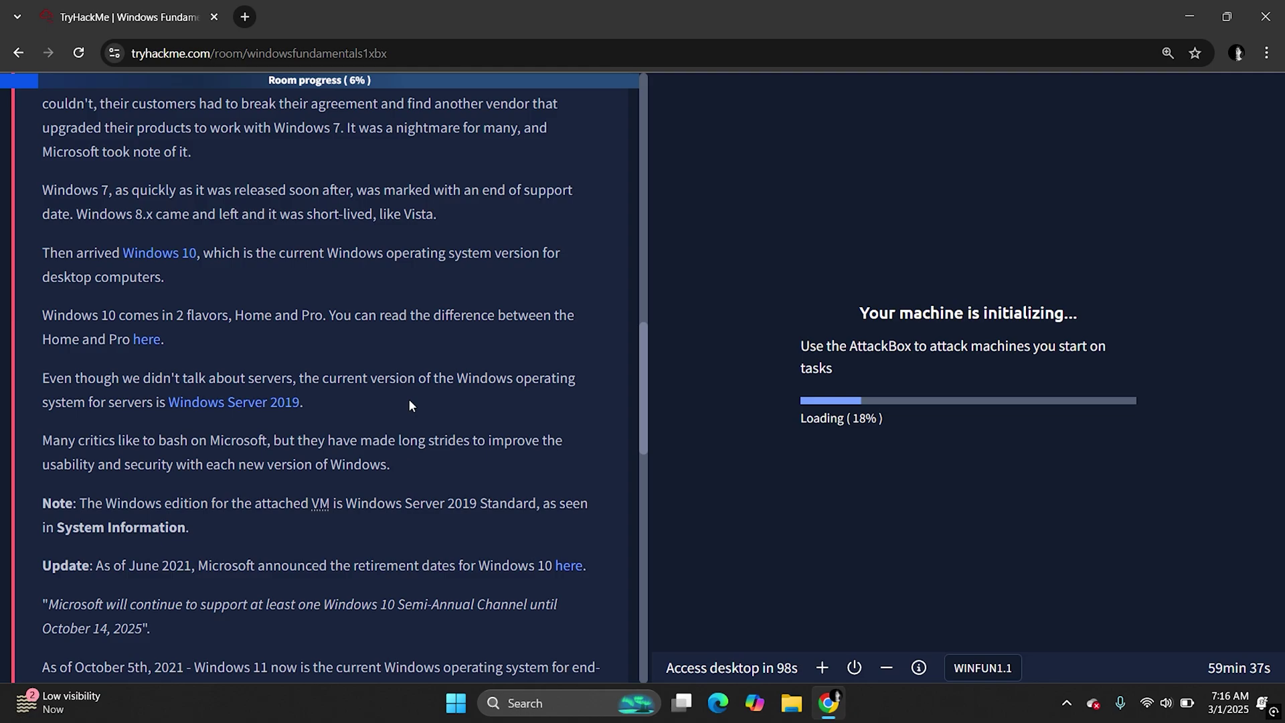
scroll(411, 400, "up", 3)
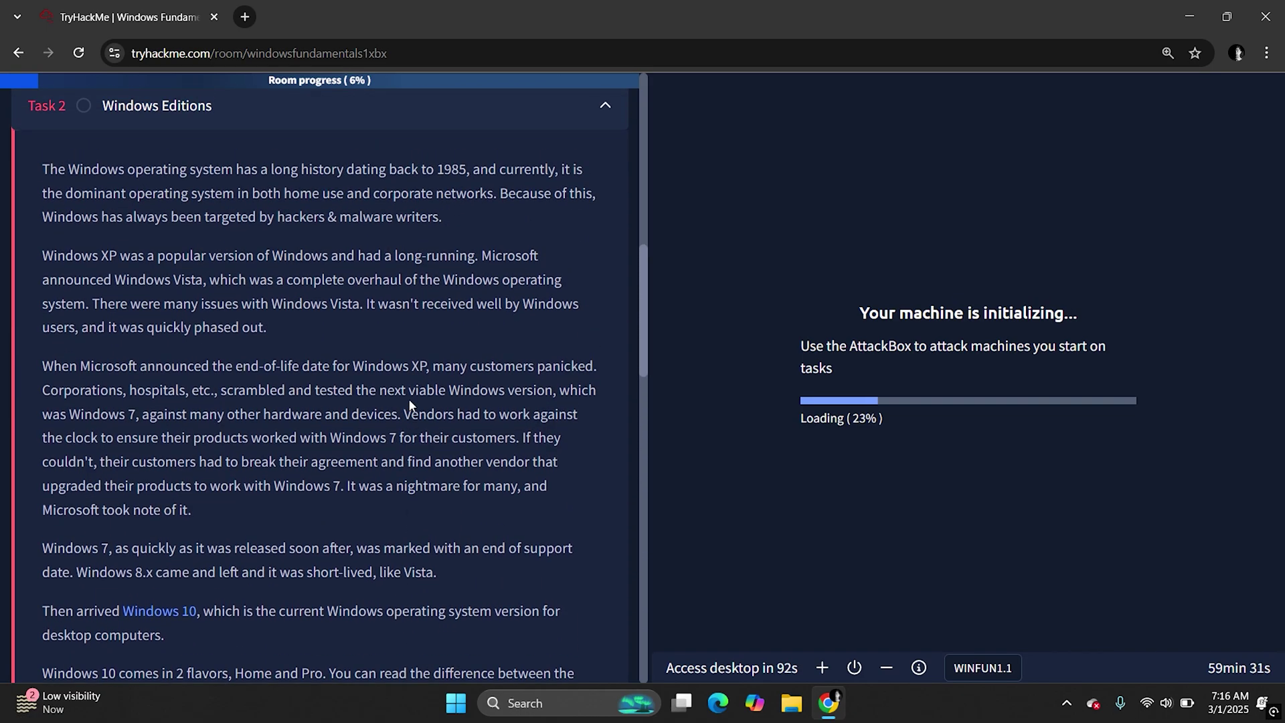
scroll(409, 404, "up", 1)
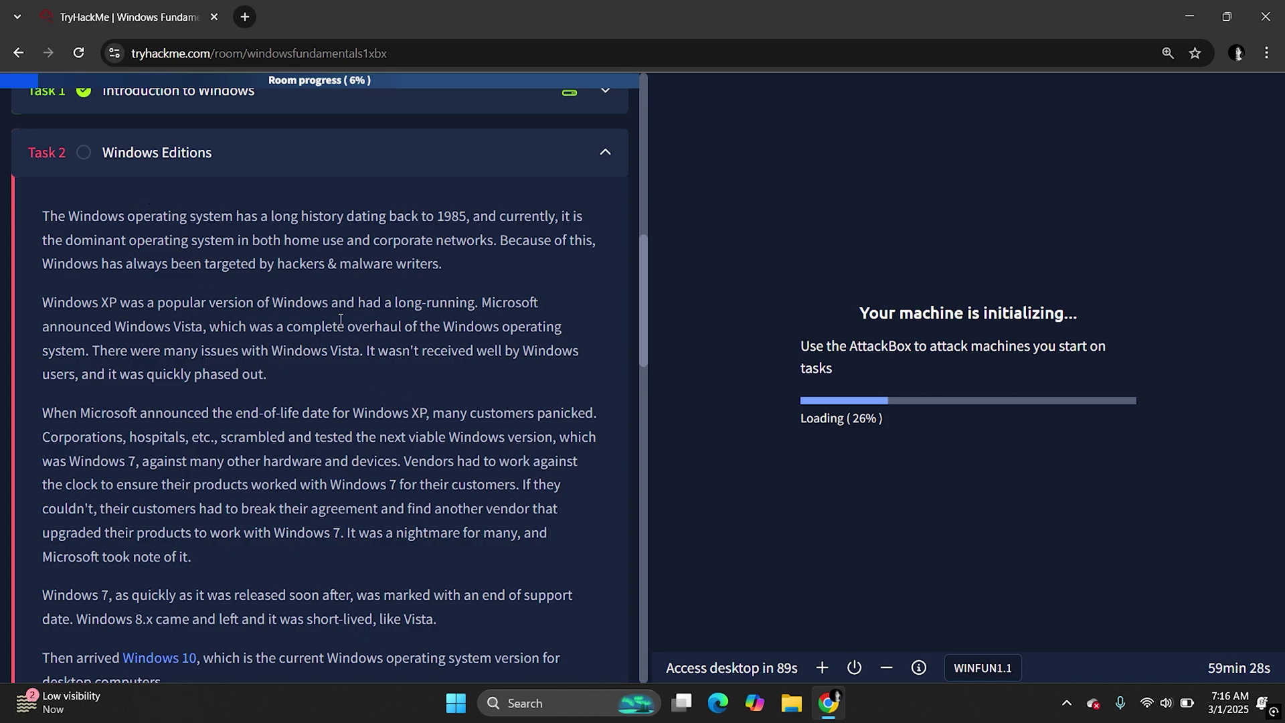
scroll(344, 437, "down", 8)
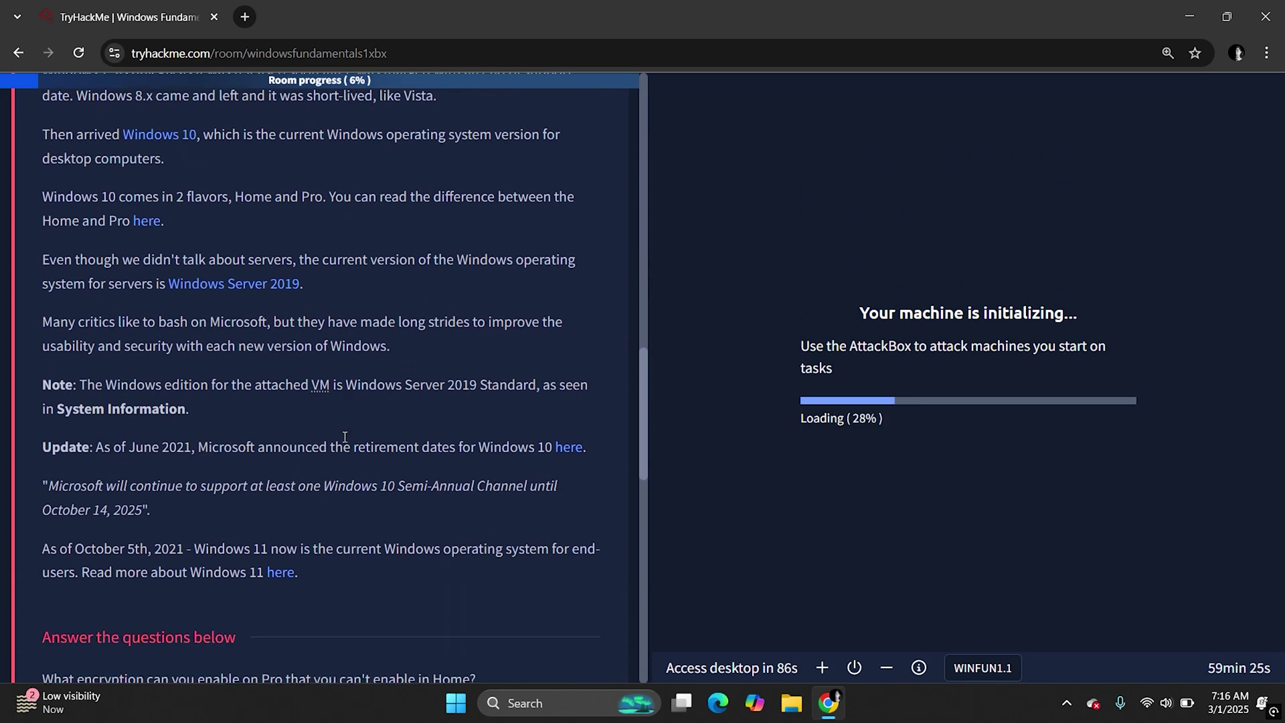
scroll(218, 560, "down", 1)
left_click(158, 599)
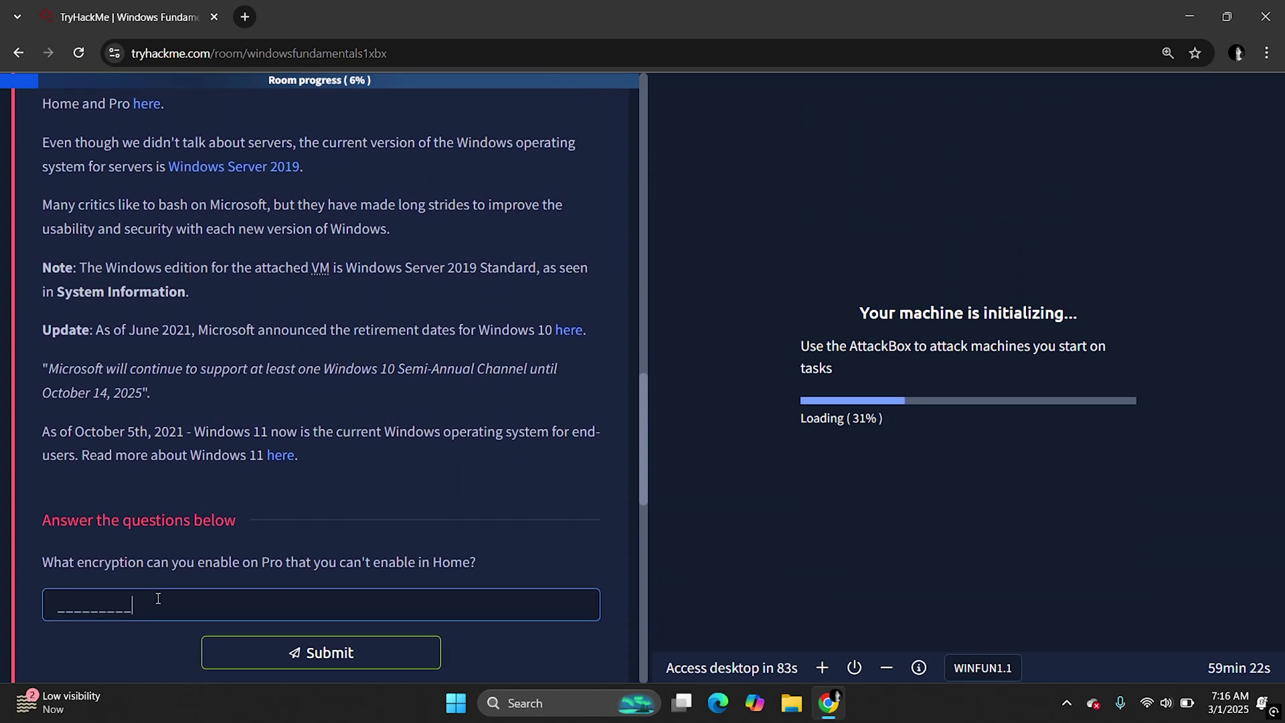
type("Bitlocker")
key("Return")
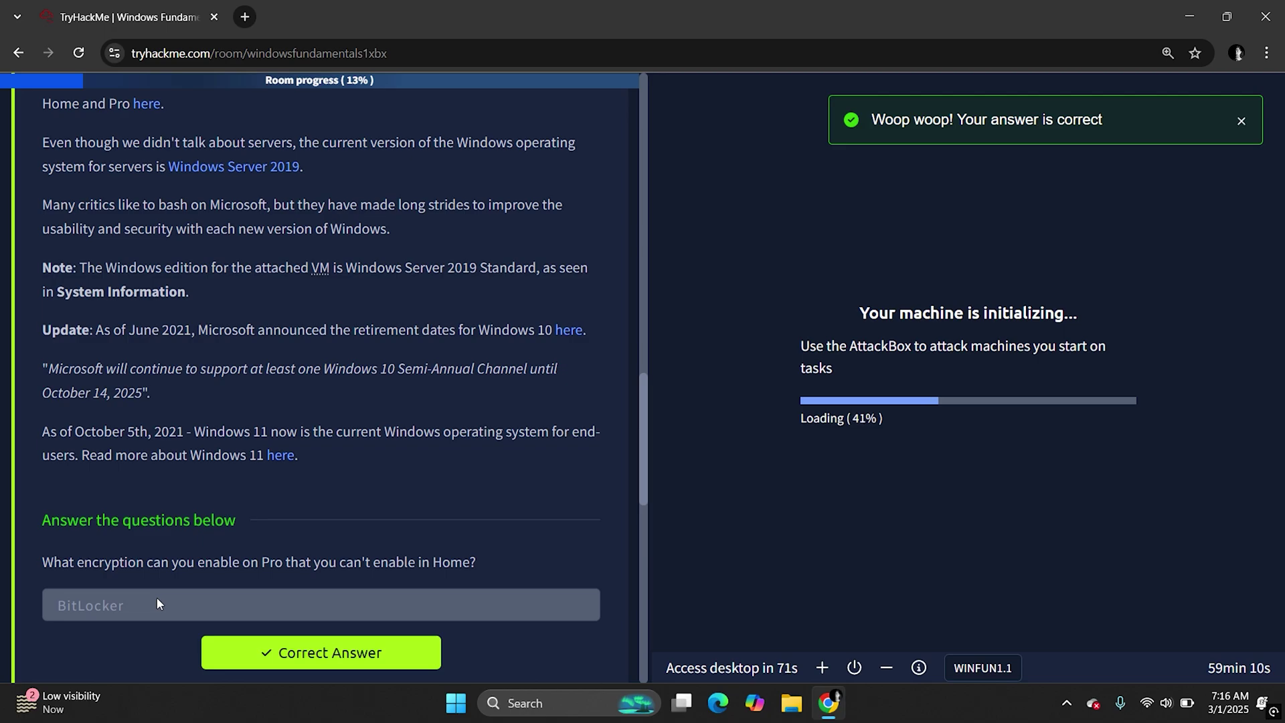
- Open Task 3, The Desktop (GUI), and read its section on the desktop, display settings and personalization
scroll(157, 597, "down", 4)
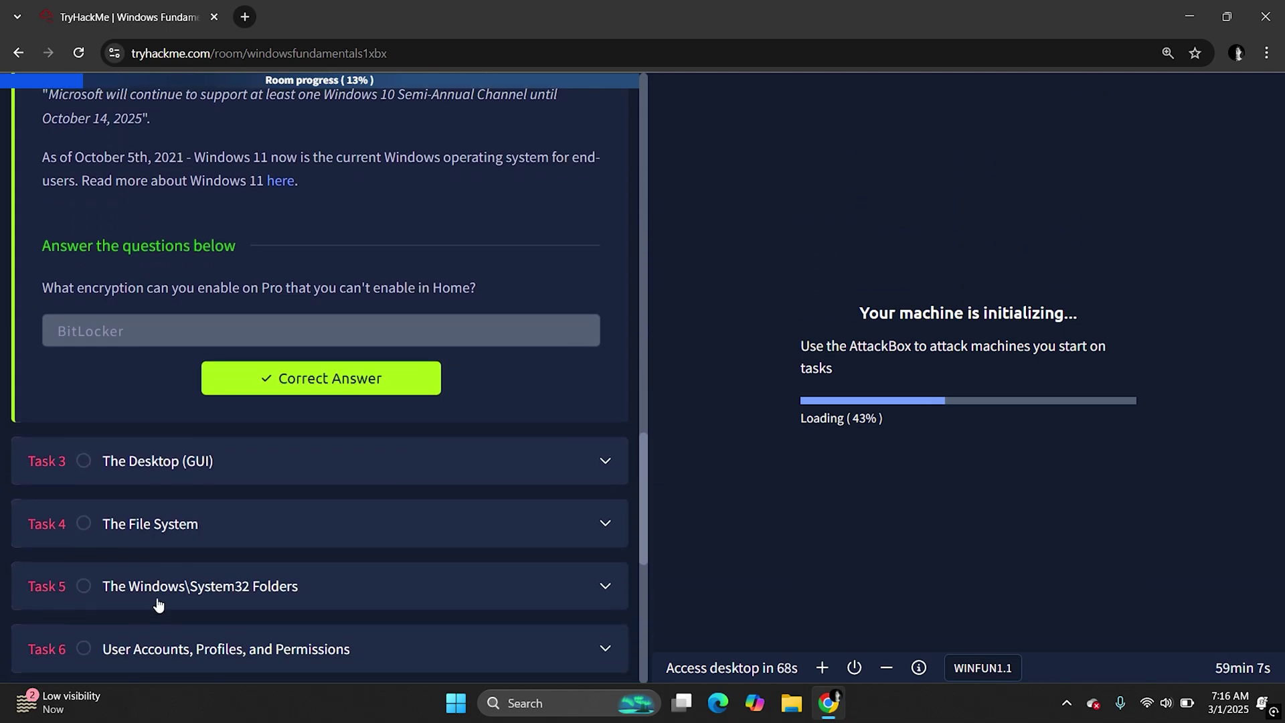
left_click(187, 460)
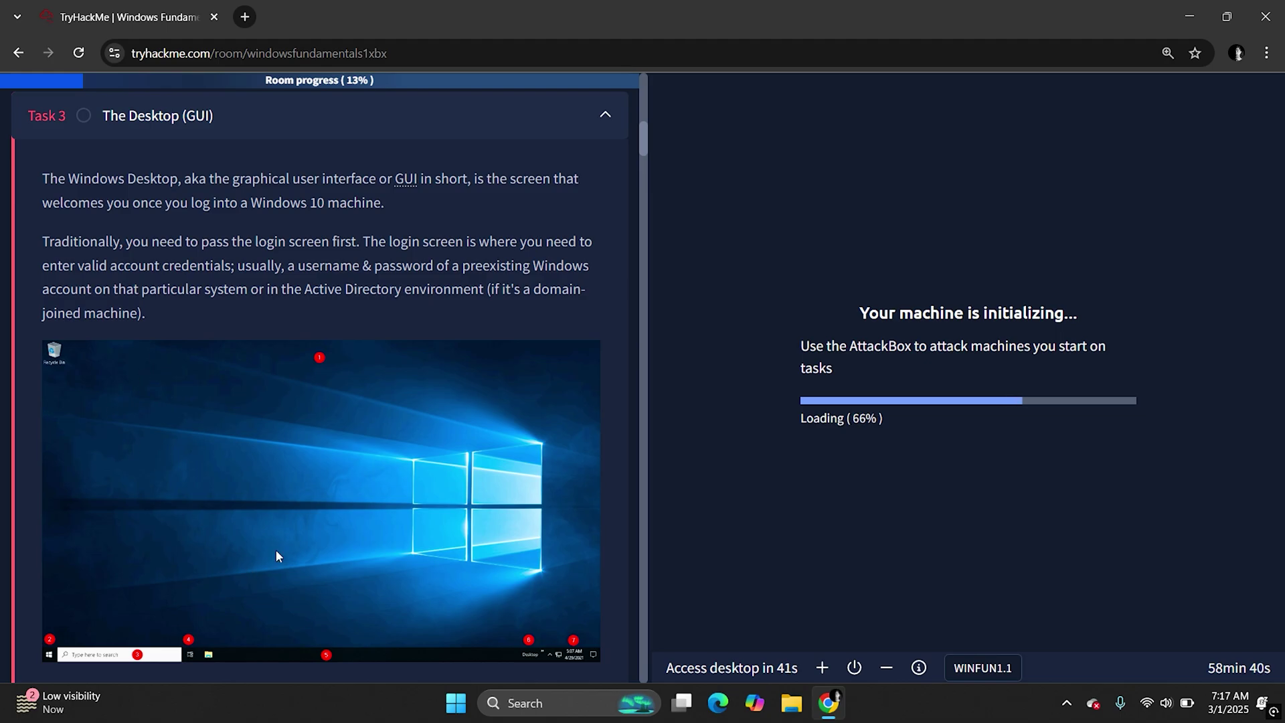
scroll(241, 612, "down", 3)
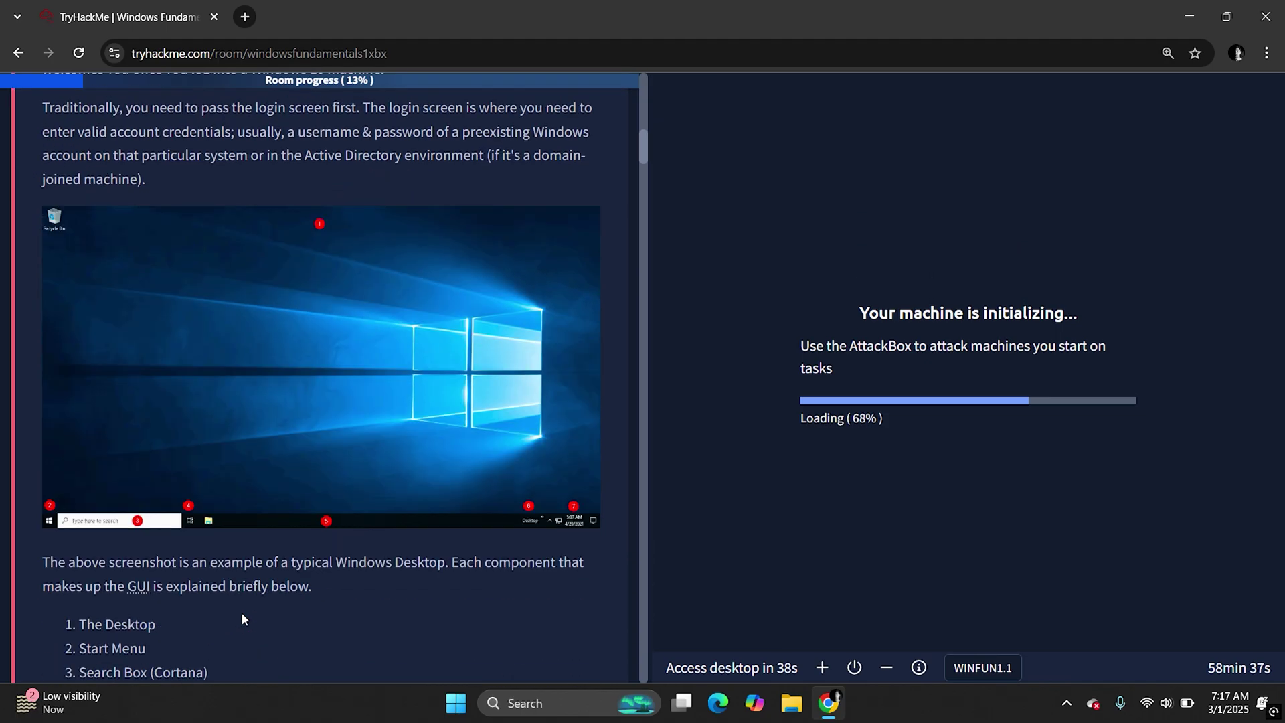
scroll(241, 612, "down", 5)
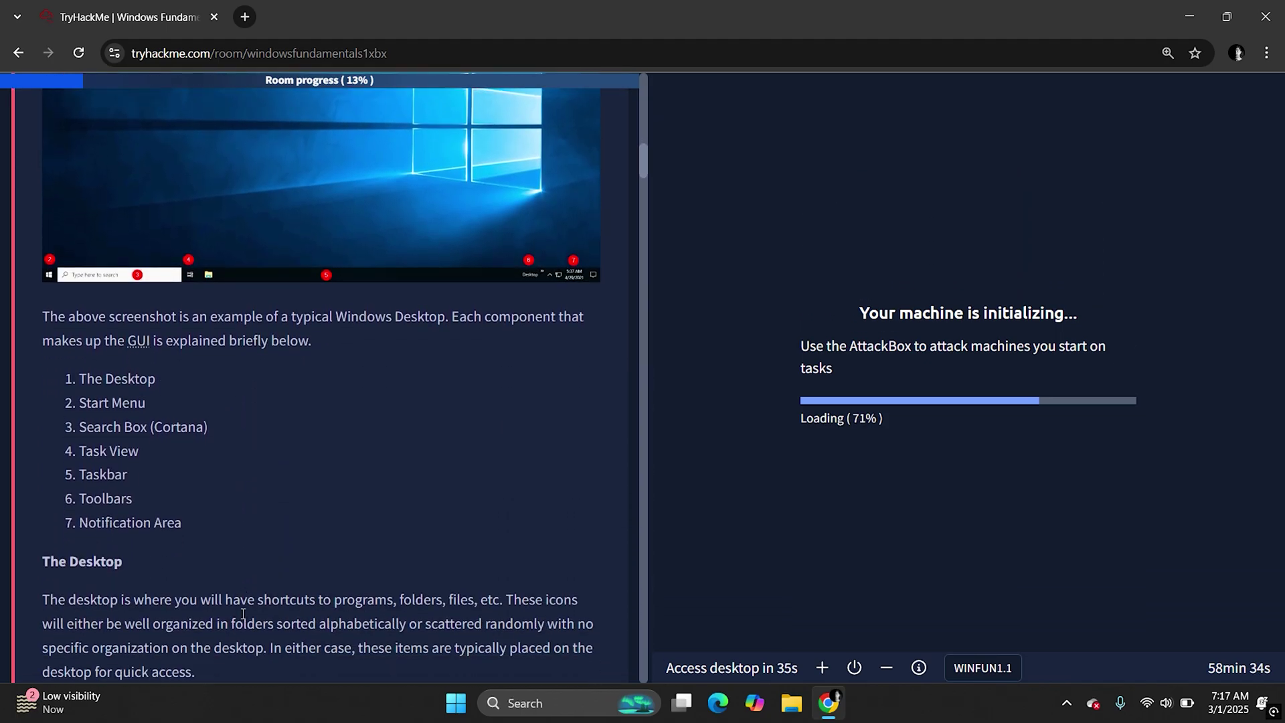
scroll(242, 613, "down", 10)
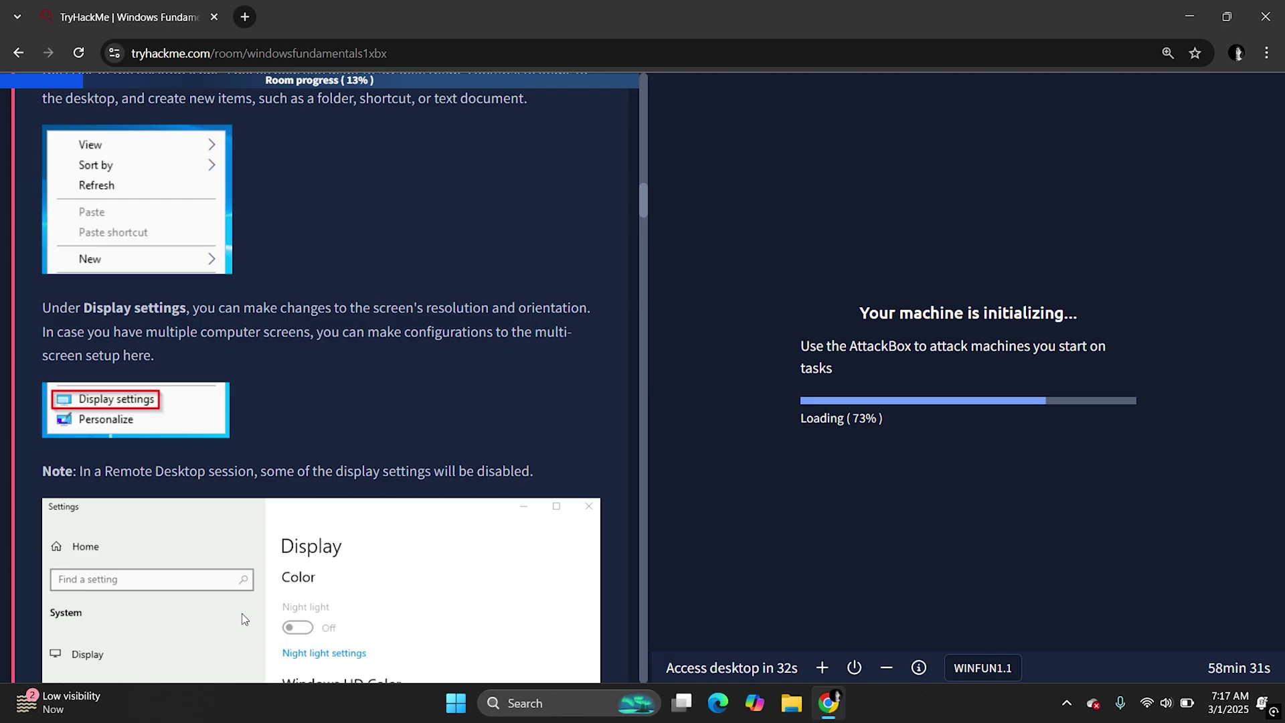
scroll(242, 613, "down", 9)
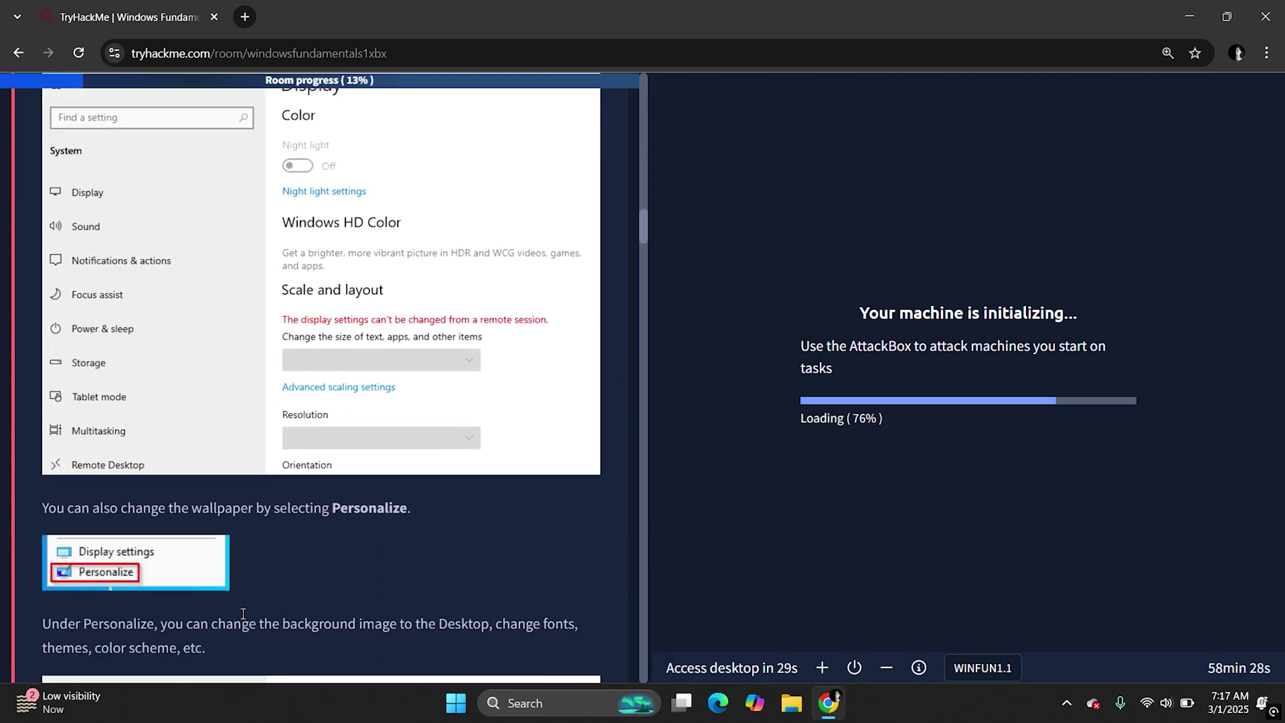
scroll(243, 613, "down", 14)
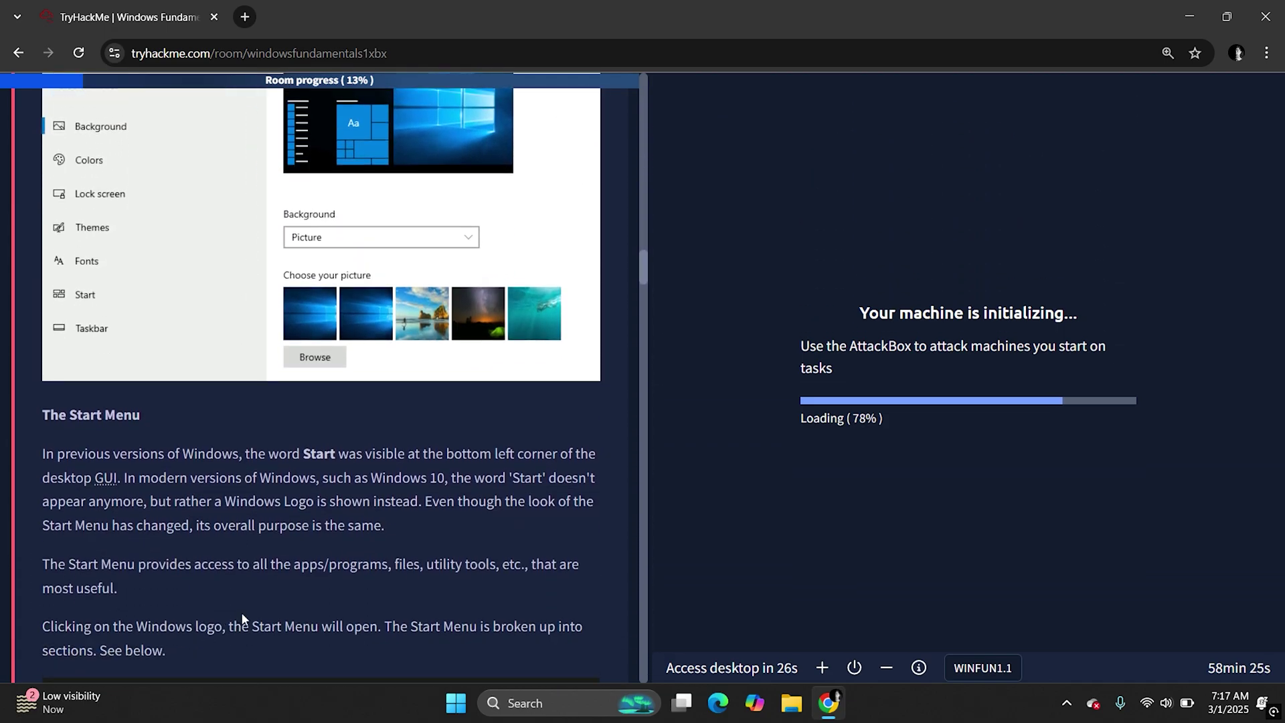
- Read Task 3's Start Menu section, covering account shortcuts, the app list, tiles and pinning apps
scroll(243, 612, "down", 4)
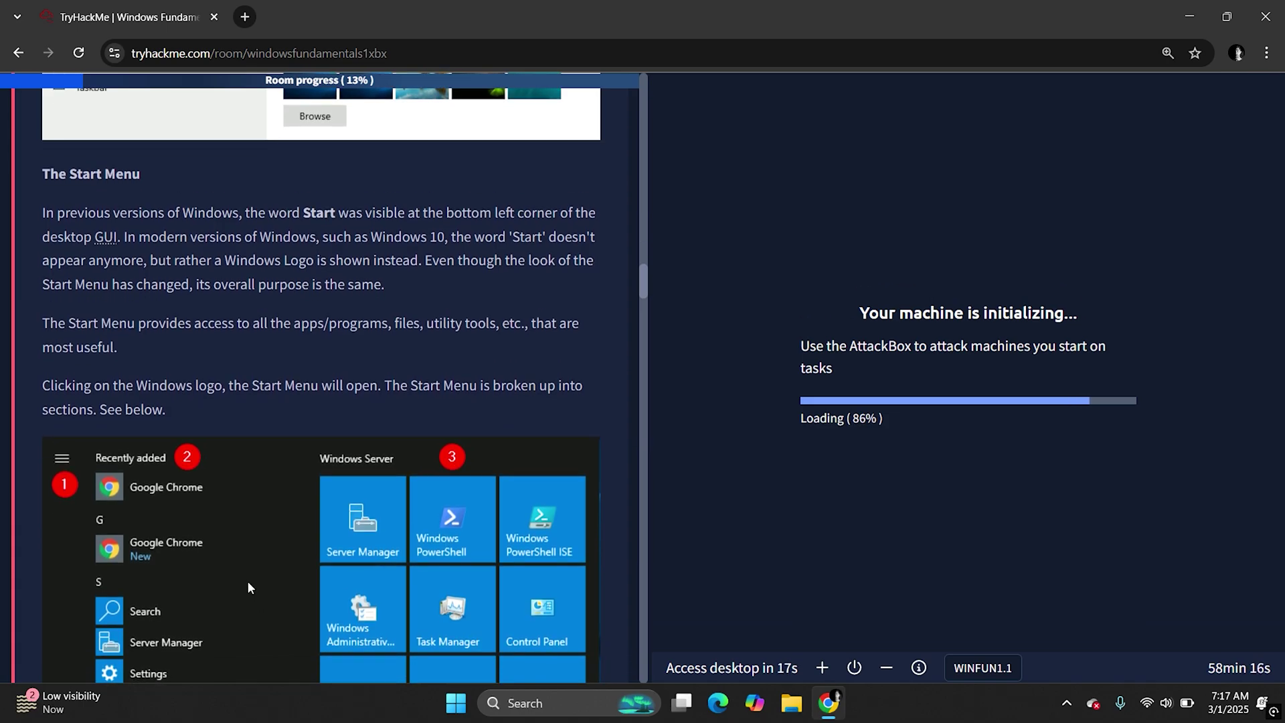
scroll(287, 638, "down", 10)
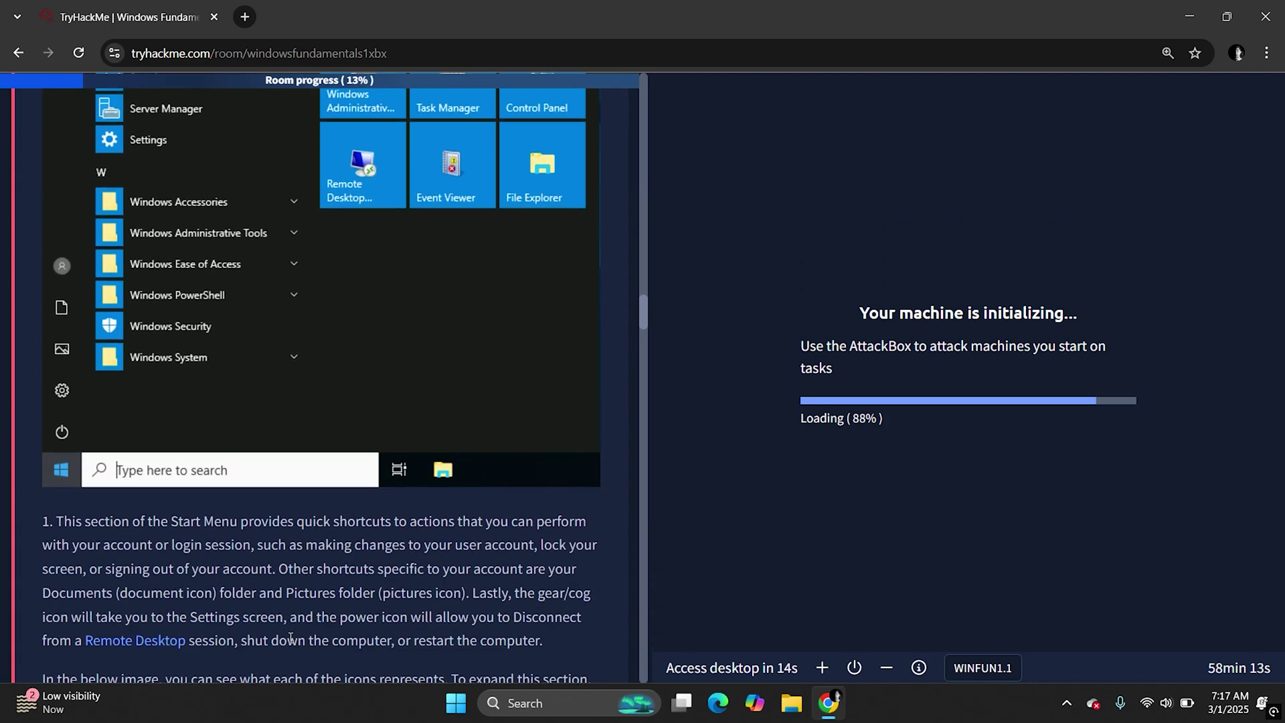
scroll(289, 637, "down", 14)
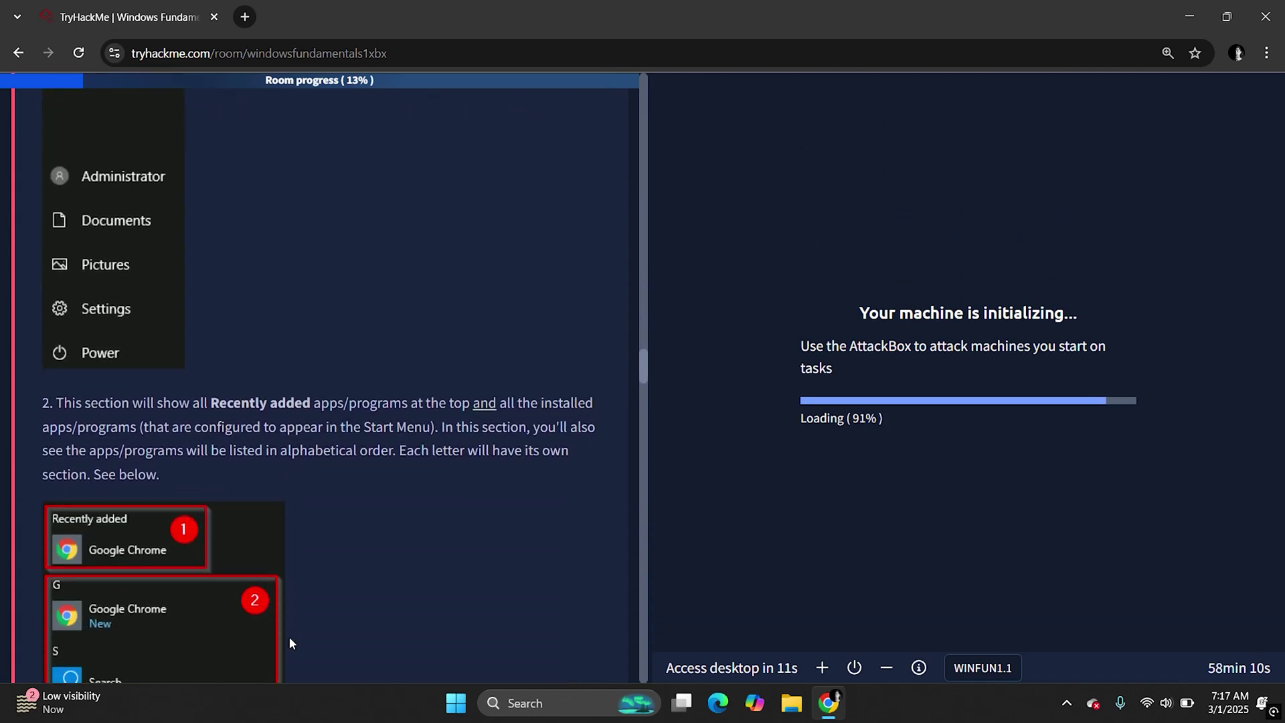
scroll(289, 636, "down", 4)
scroll(290, 636, "up", 3)
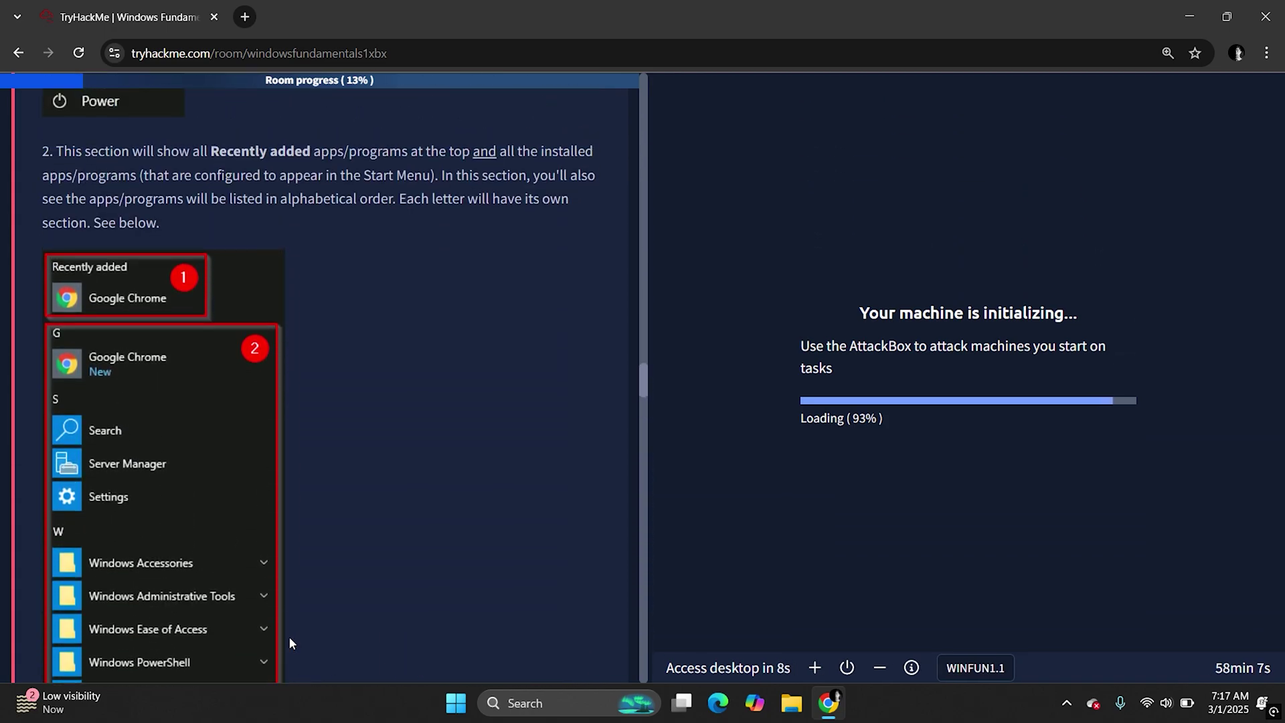
scroll(289, 636, "down", 4)
scroll(290, 638, "down", 12)
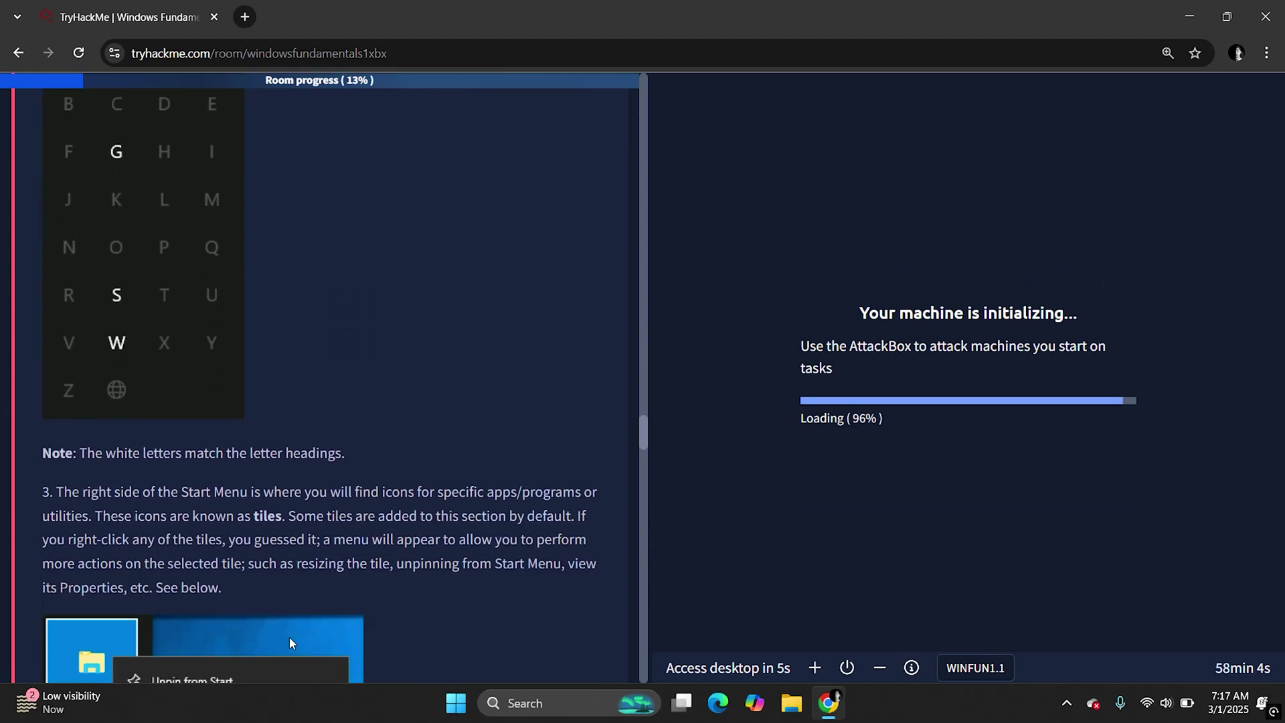
scroll(289, 642, "down", 4)
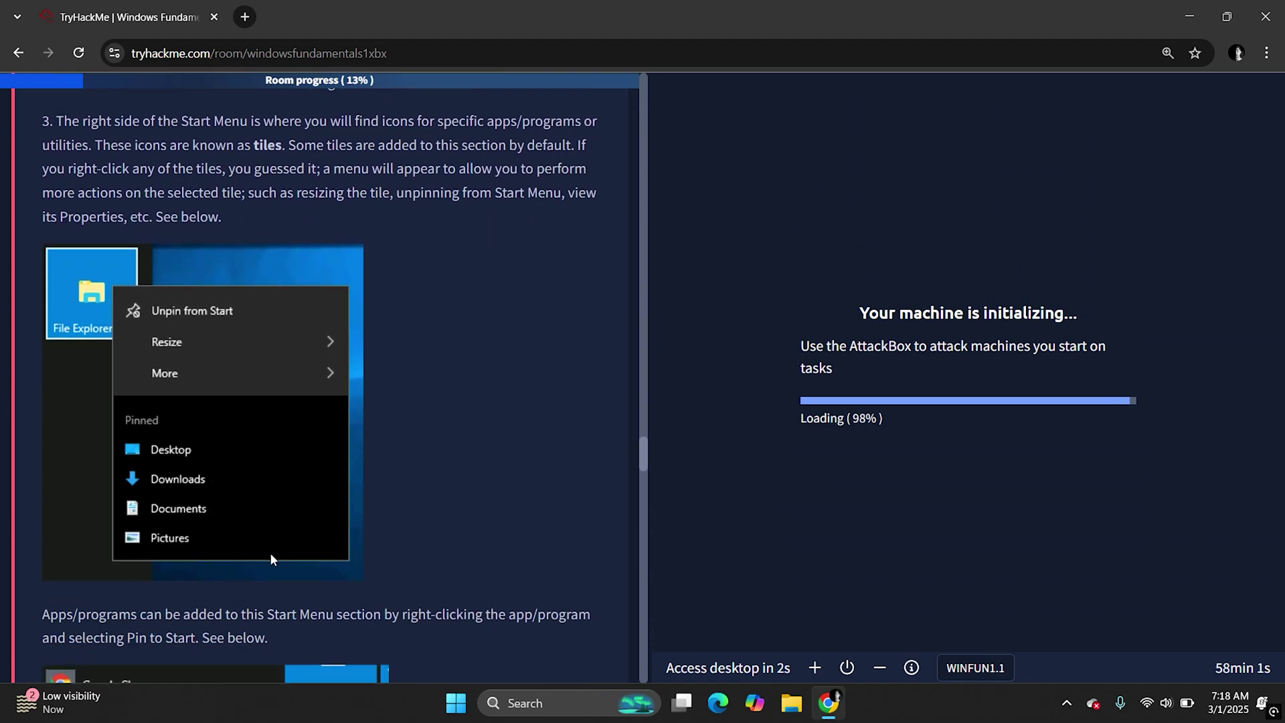
scroll(271, 555, "down", 9)
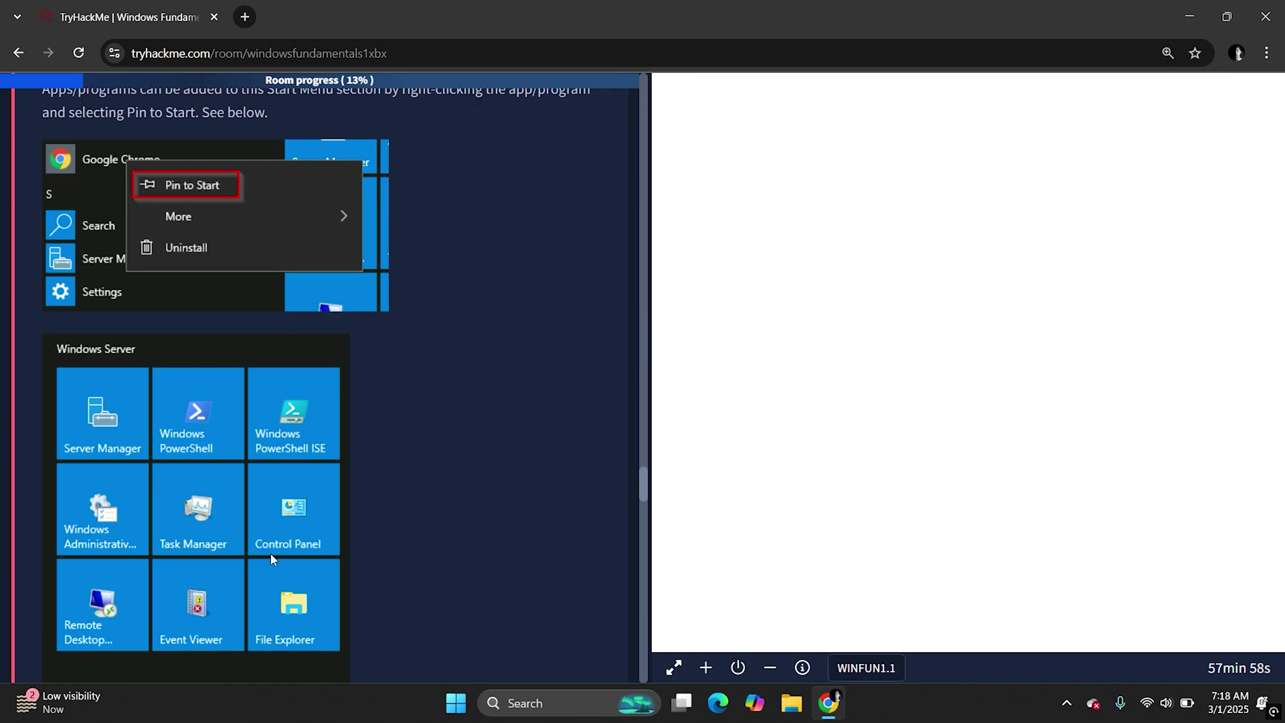
- Read Task 3's sections on the taskbar, its context menu and the Notification Area
scroll(271, 554, "down", 10)
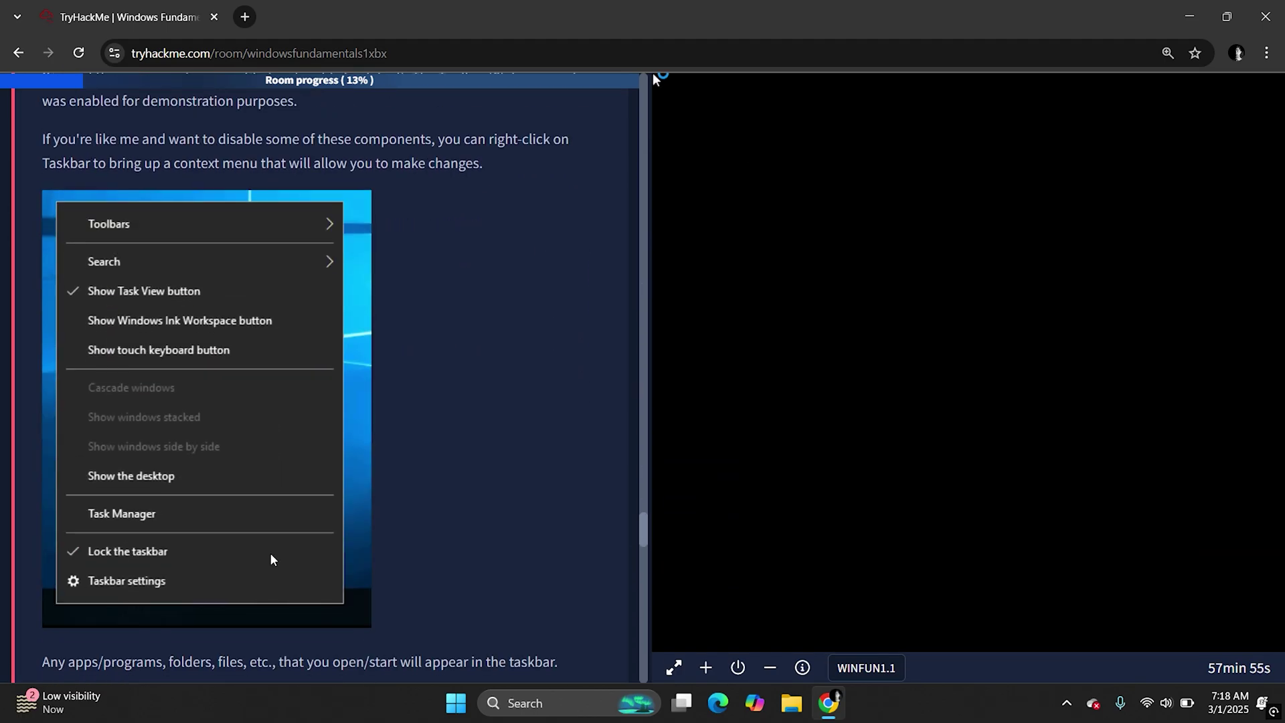
scroll(272, 559, "down", 4)
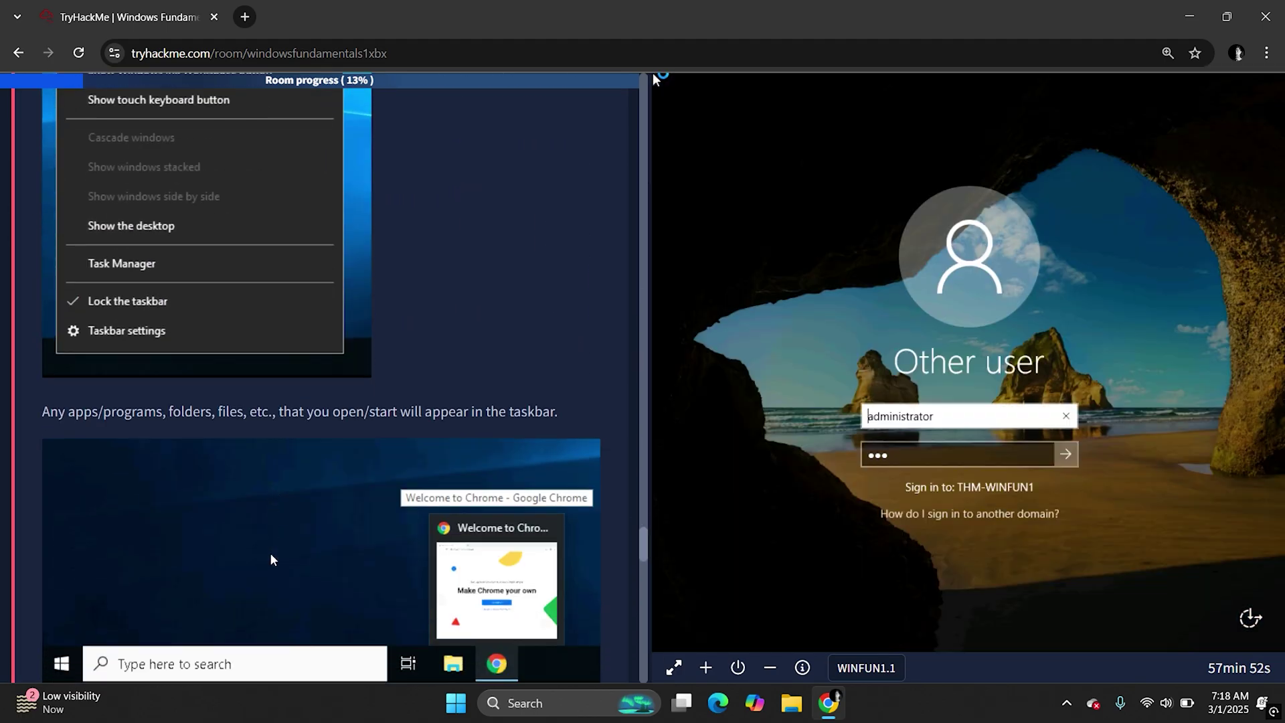
scroll(271, 559, "down", 1)
scroll(271, 558, "up", 1)
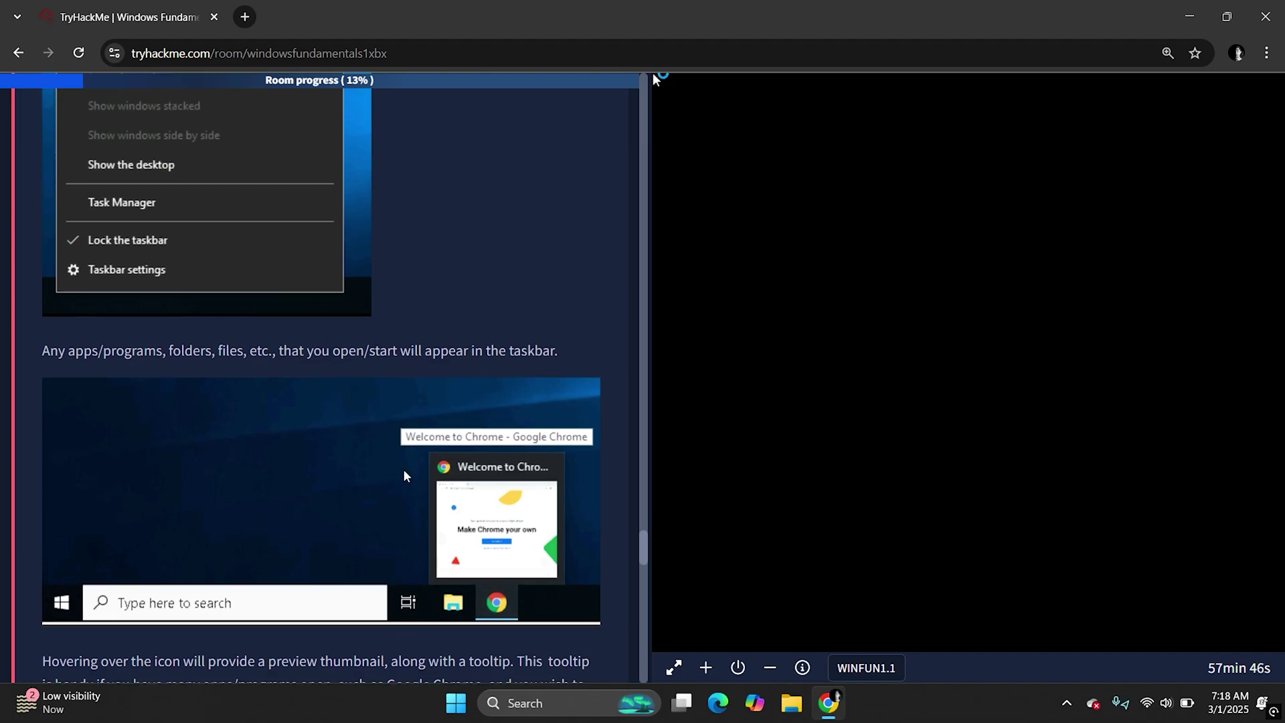
scroll(291, 486, "down", 3)
scroll(290, 486, "up", 6)
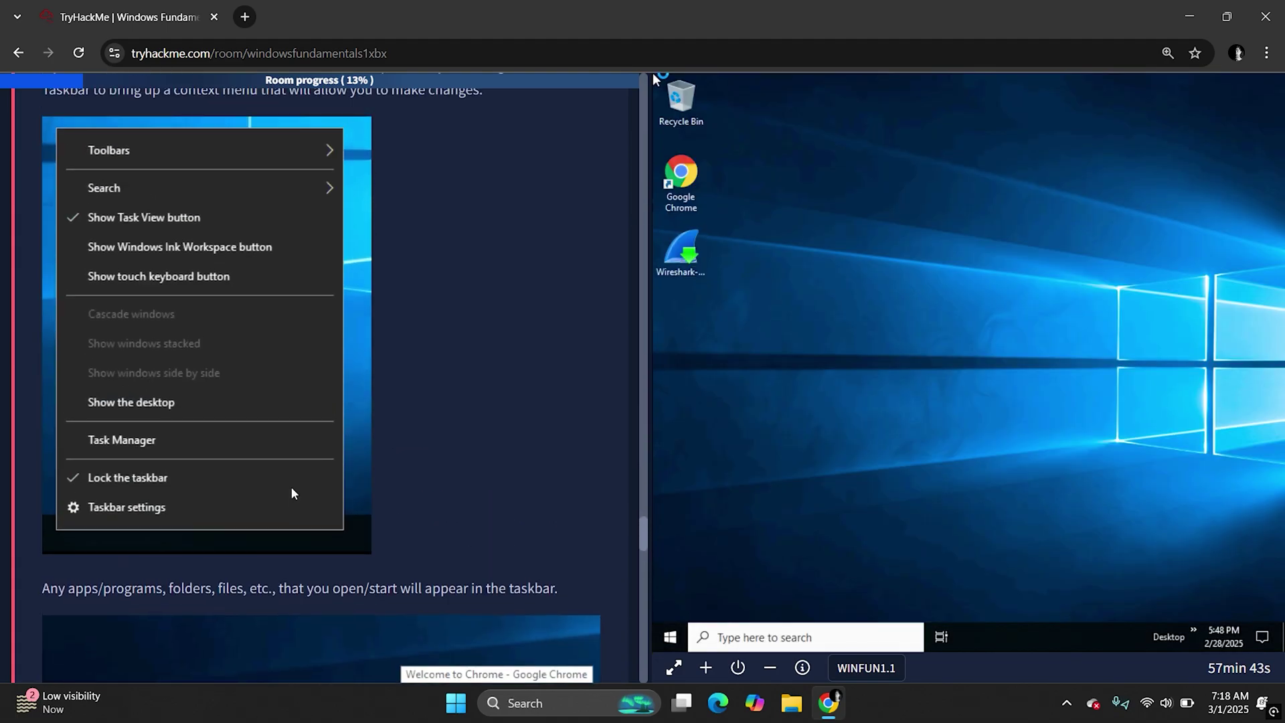
scroll(291, 493, "down", 8)
scroll(444, 565, "down", 2)
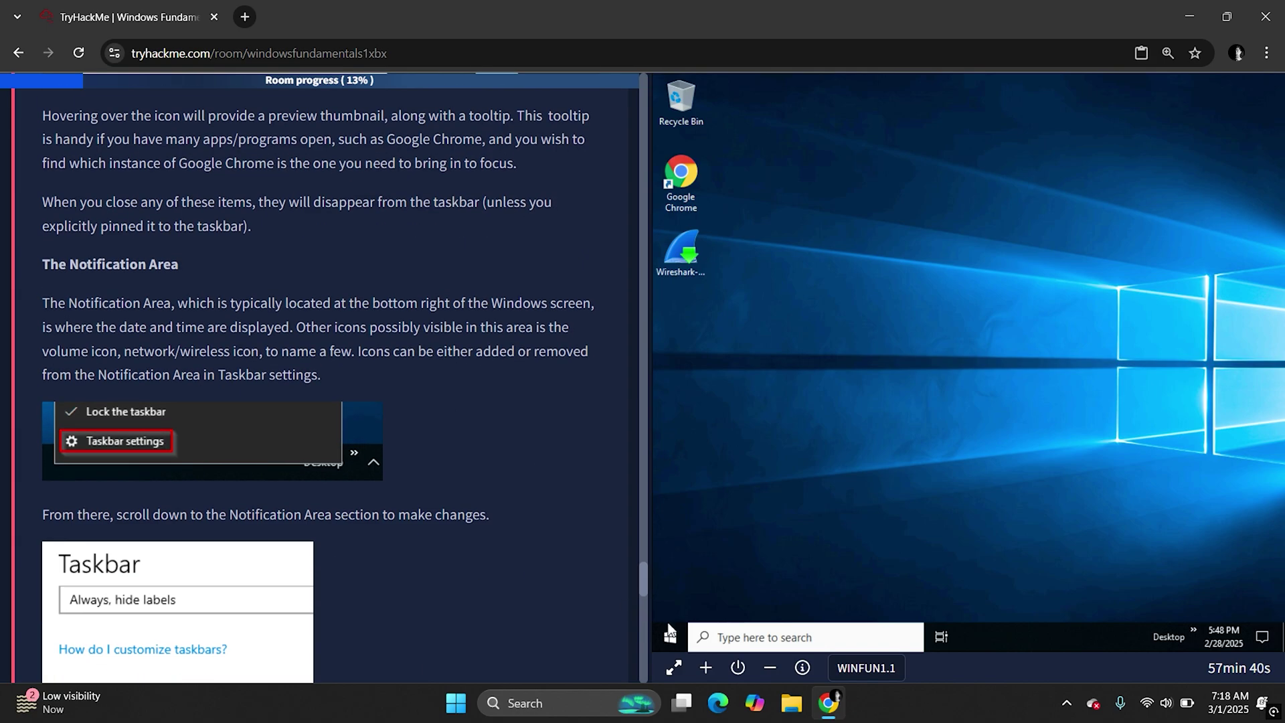
right_click(674, 636)
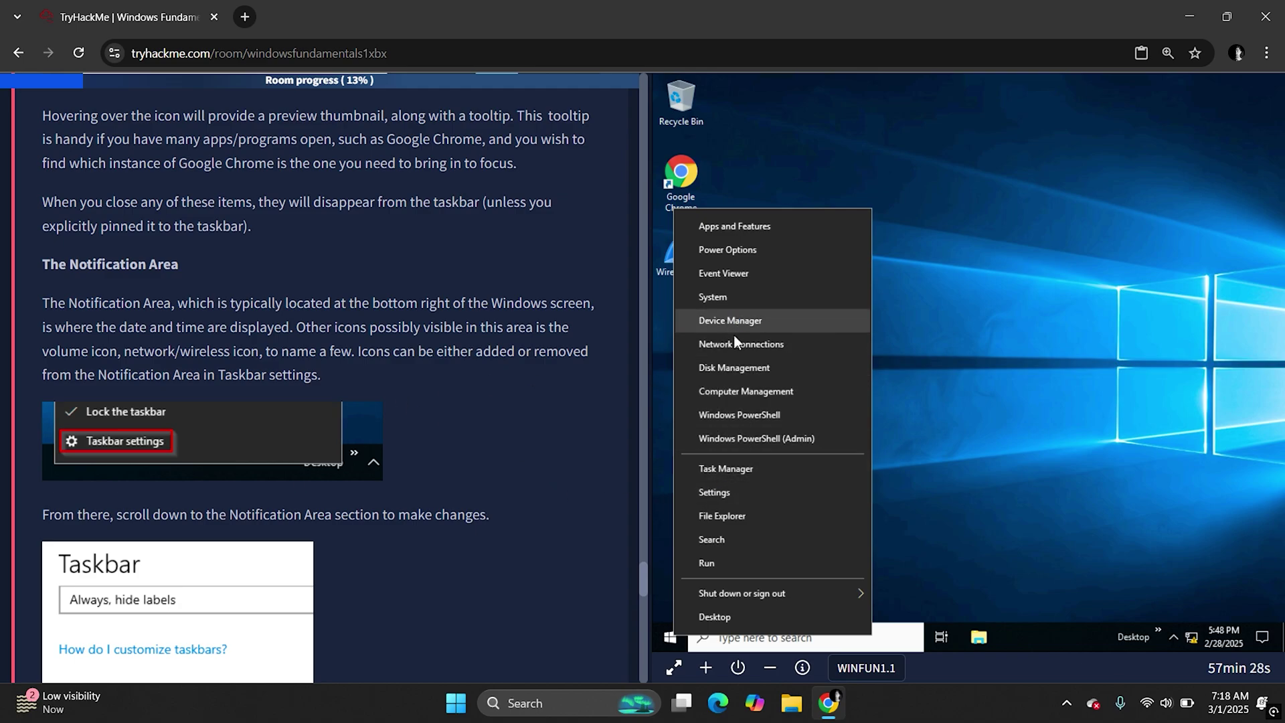
left_click(750, 464)
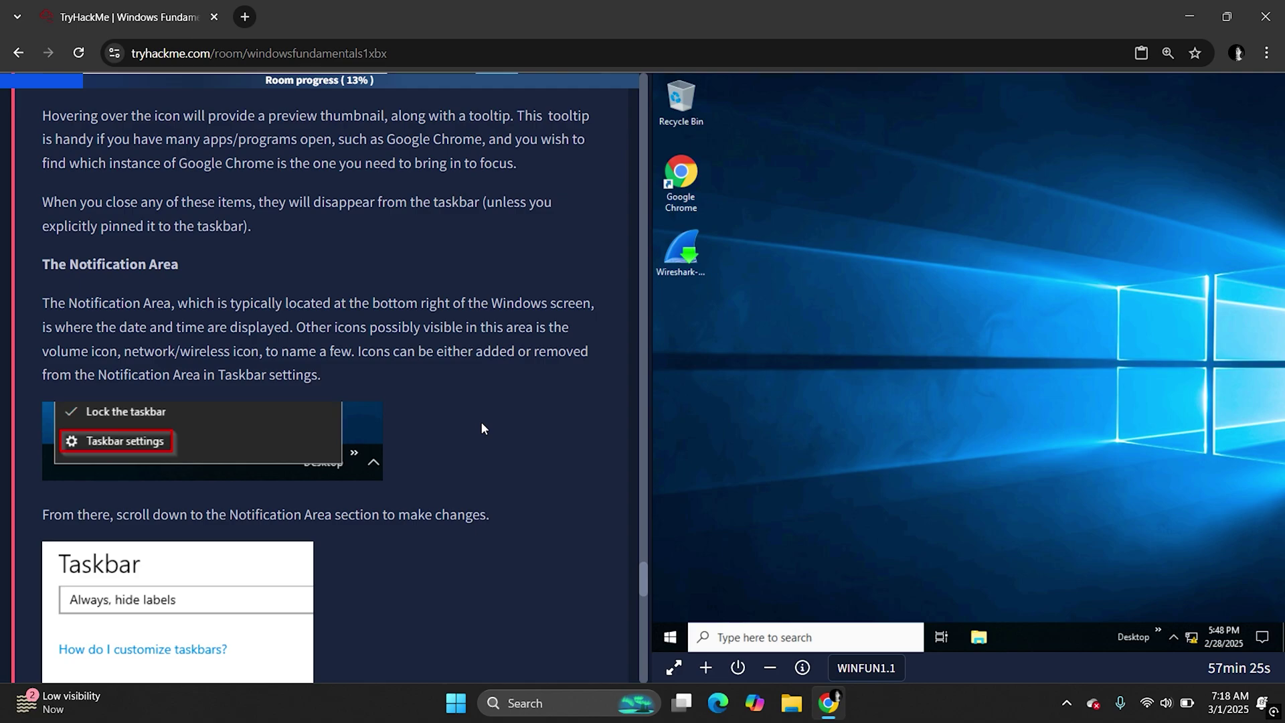
scroll(481, 421, "down", 4)
scroll(480, 428, "down", 6)
scroll(481, 429, "up", 1)
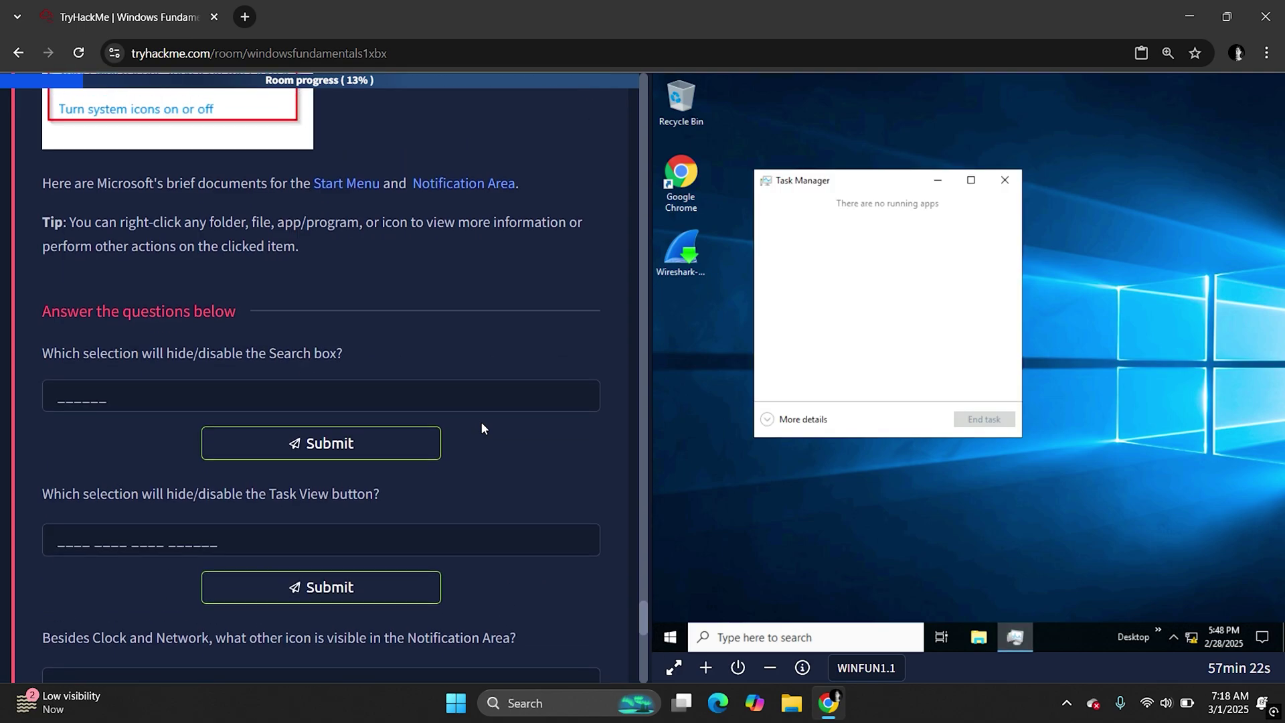
left_click(1005, 179)
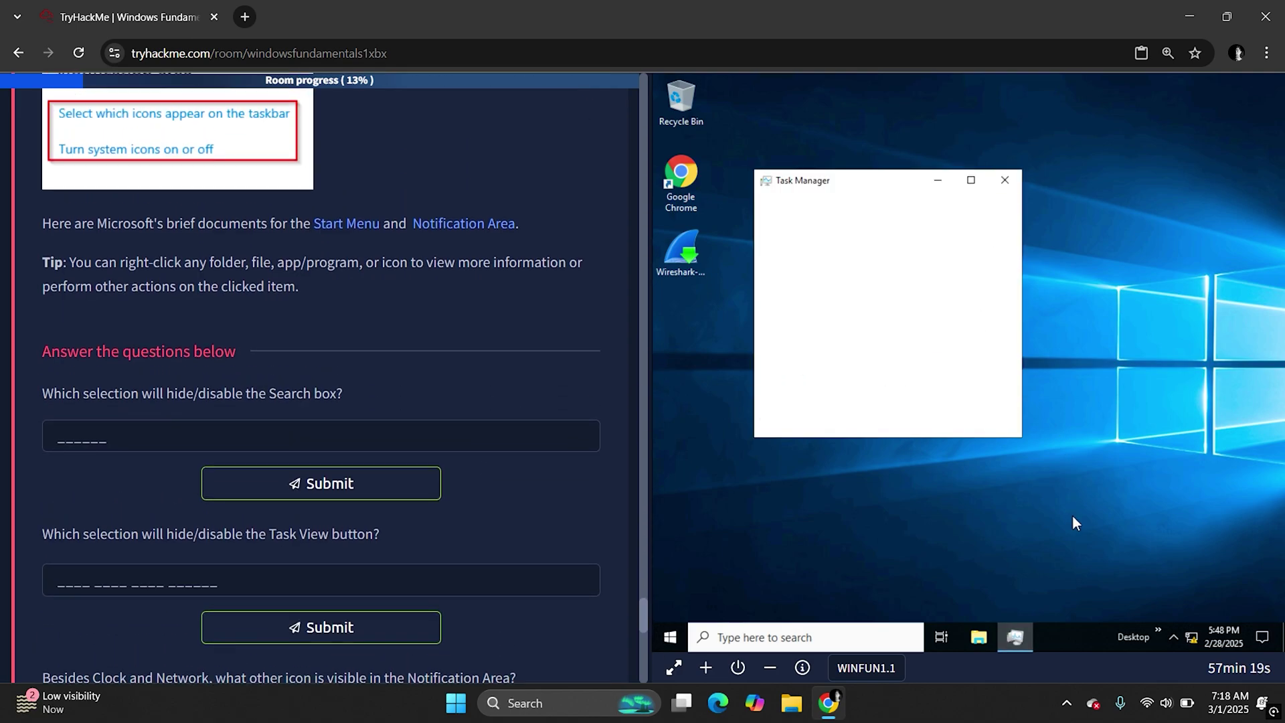
- Open the taskbar settings in the virtual machine and look through the available options
right_click(1081, 636)
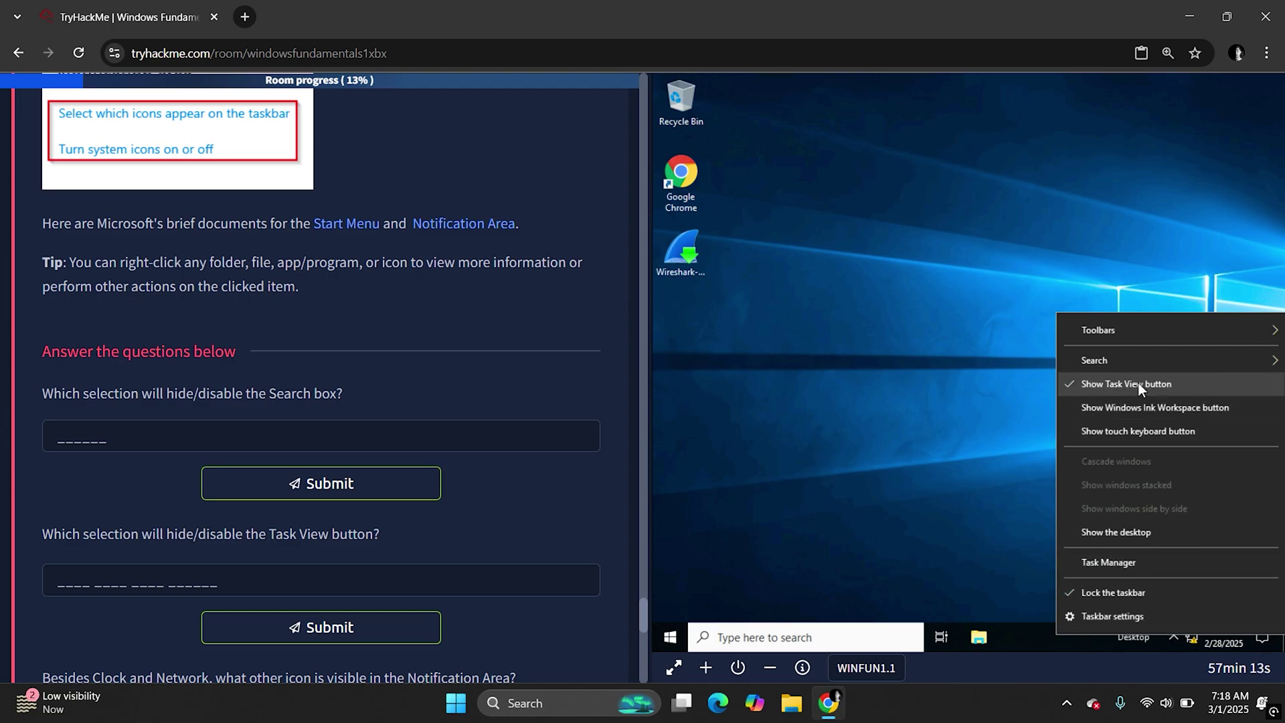
left_click(1114, 619)
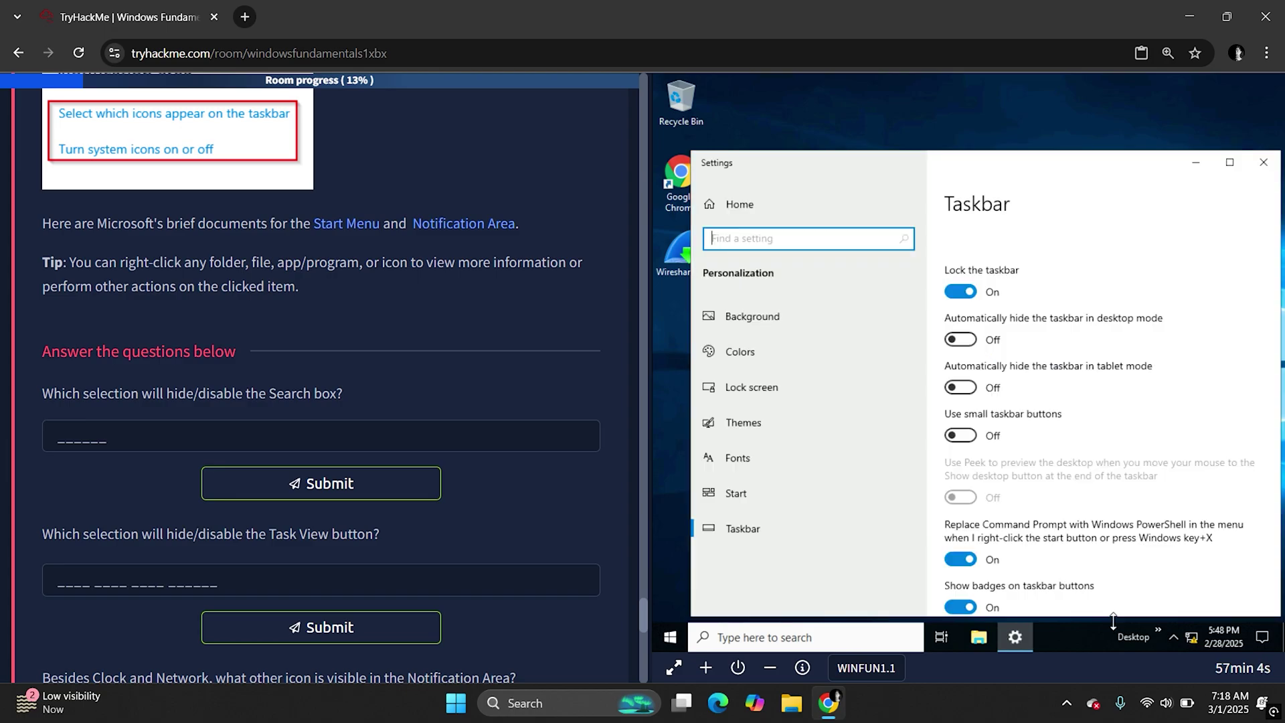
scroll(1106, 481, "down", 15)
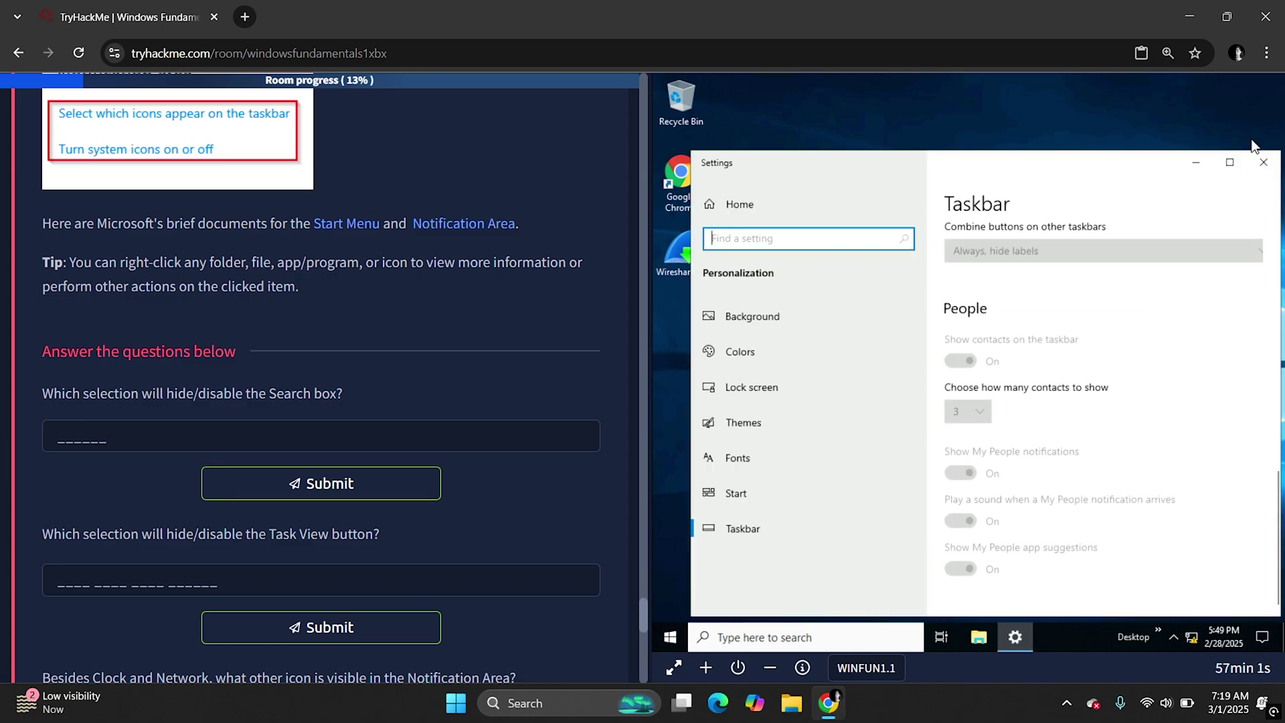
- Close the taskbar settings window in the virtual machine and reread Task 3's Notification Area section
left_click(1264, 162)
scroll(339, 295, "up", 6)
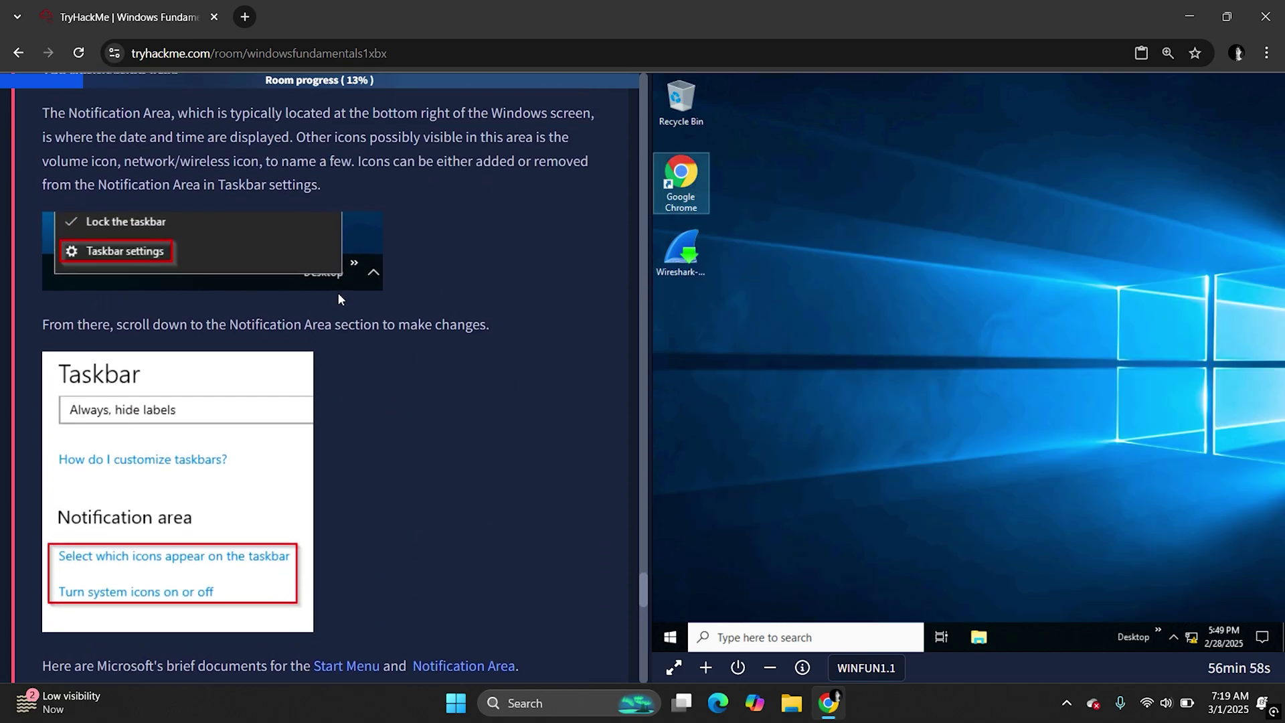
scroll(339, 292, "up", 1)
scroll(339, 292, "down", 2)
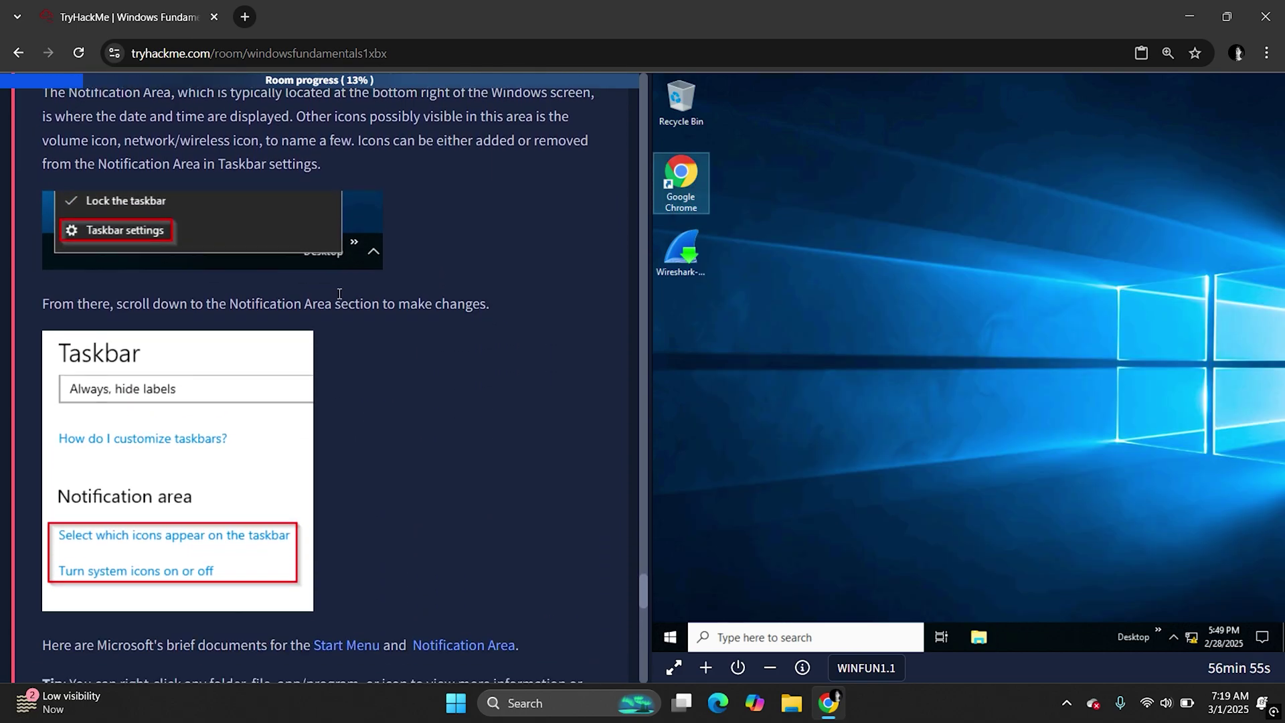
scroll(414, 415, "down", 2)
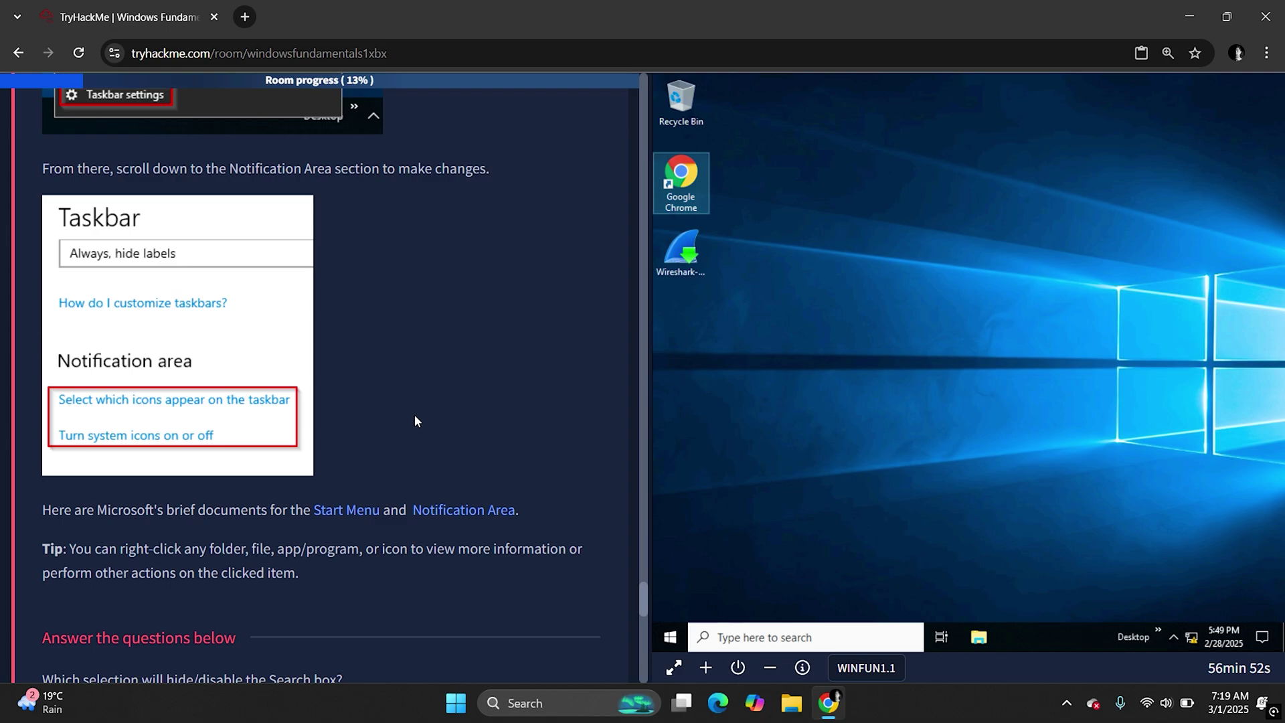
- Review Task 3's sections on the taskbar, Start Menu, display settings and desktop for the answers to its questions
scroll(356, 431, "up", 3)
scroll(355, 437, "up", 15)
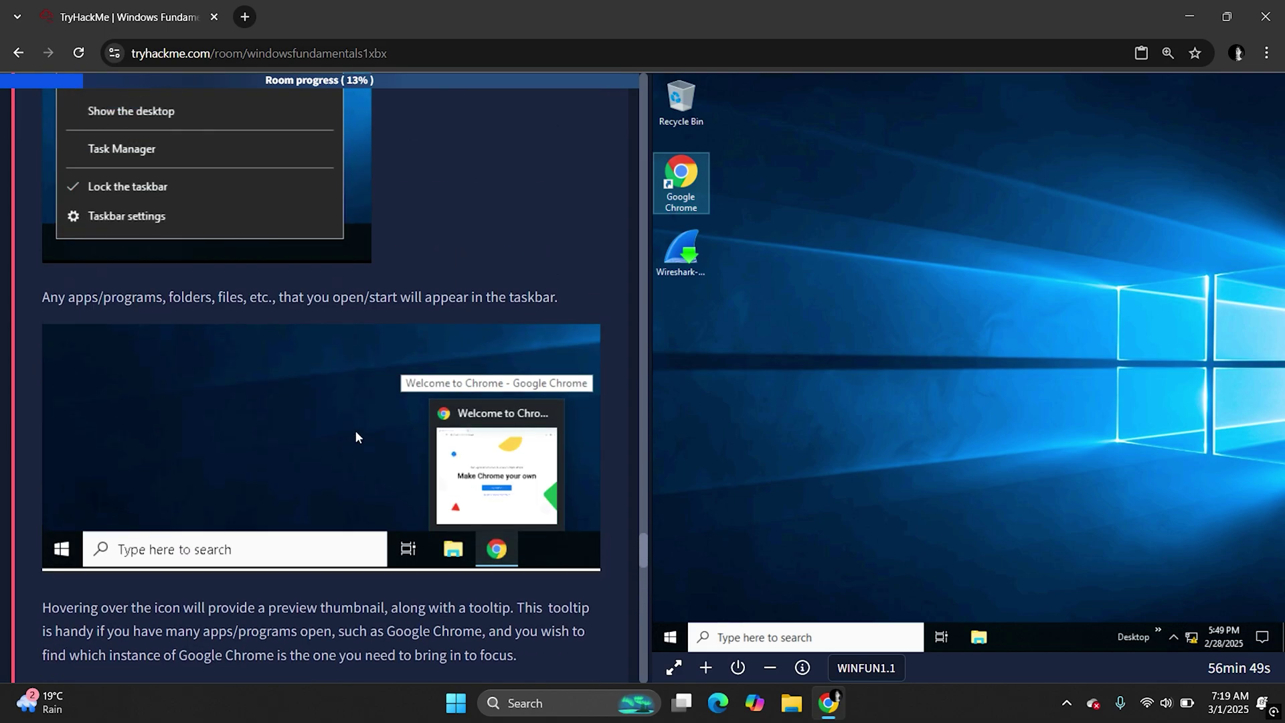
scroll(357, 436, "up", 15)
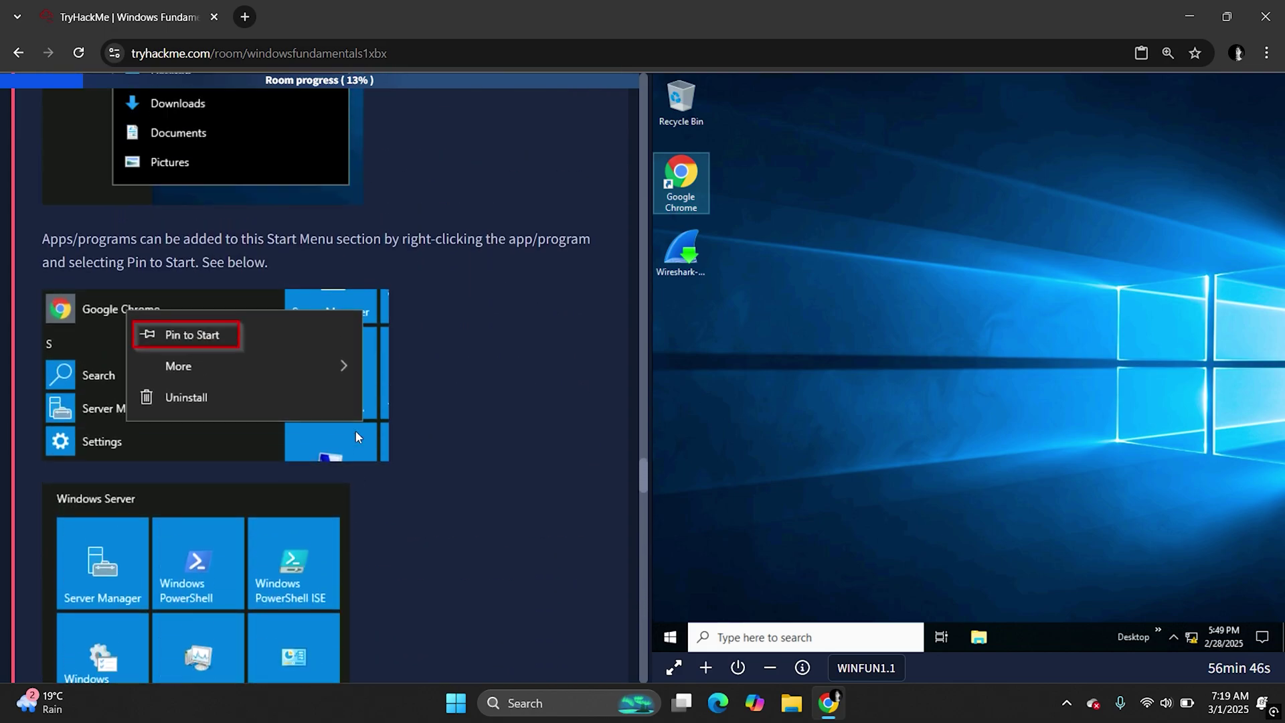
scroll(355, 437, "up", 12)
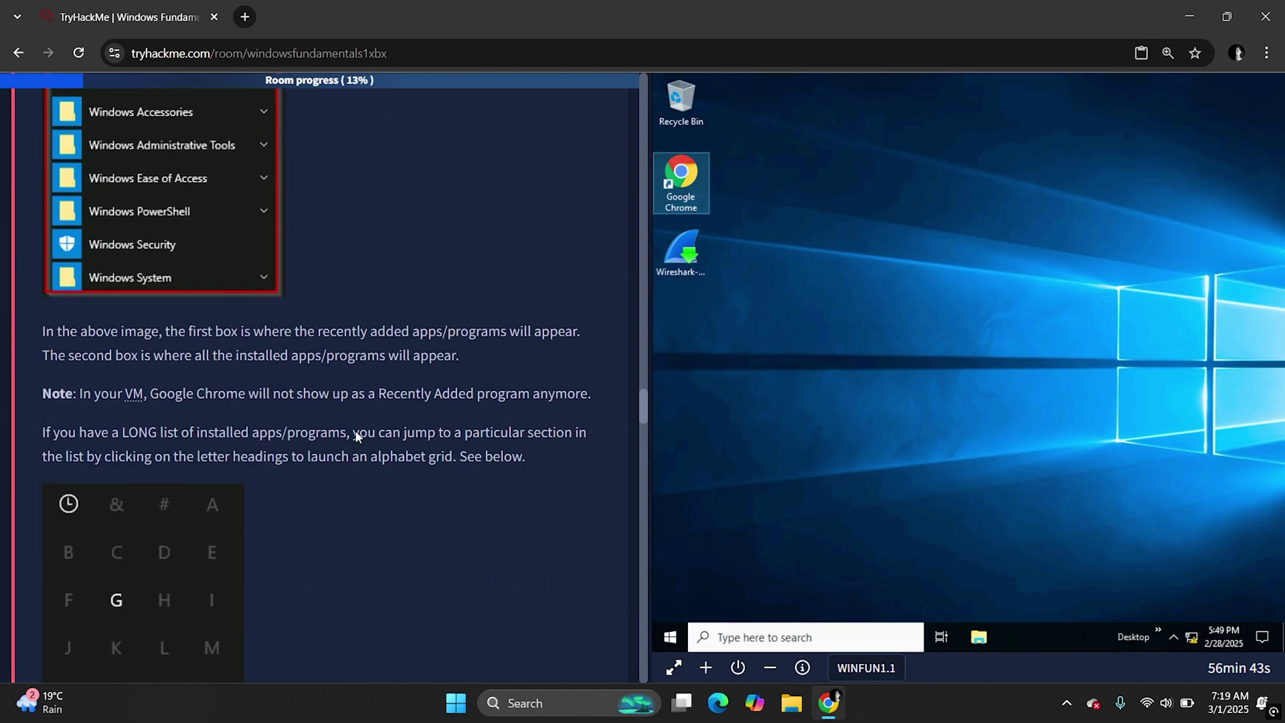
scroll(355, 437, "up", 15)
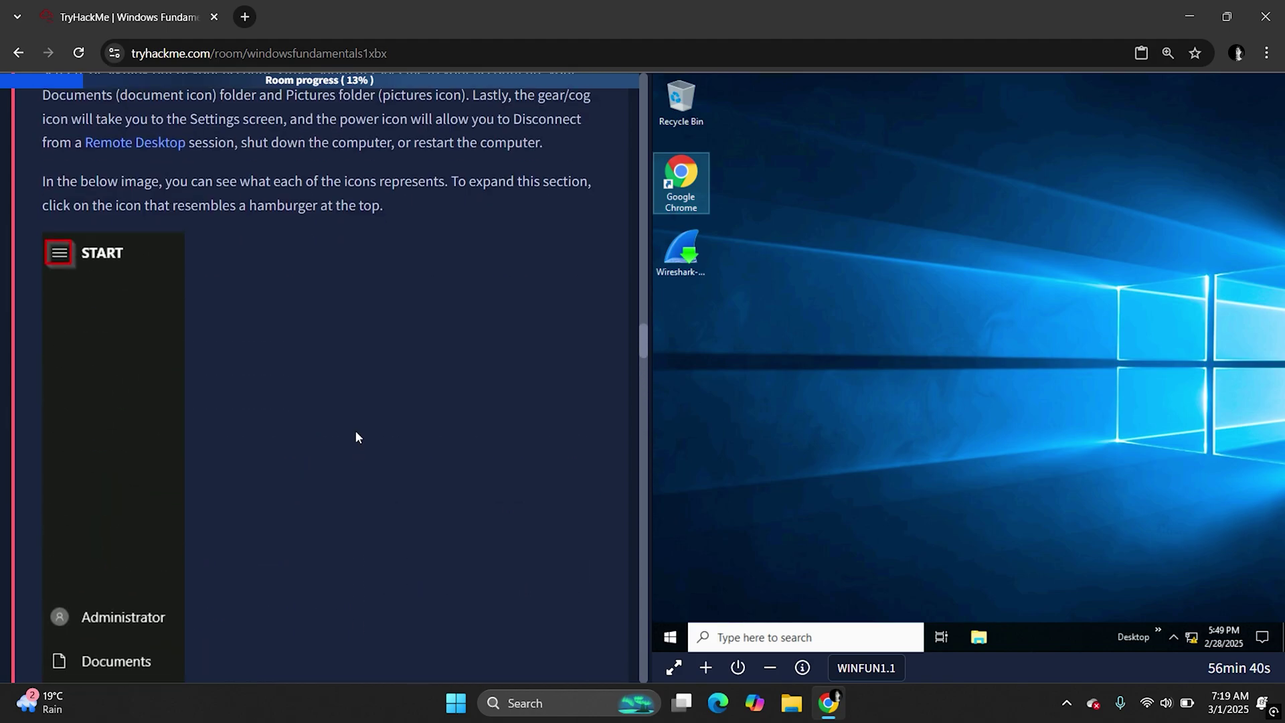
scroll(356, 437, "up", 15)
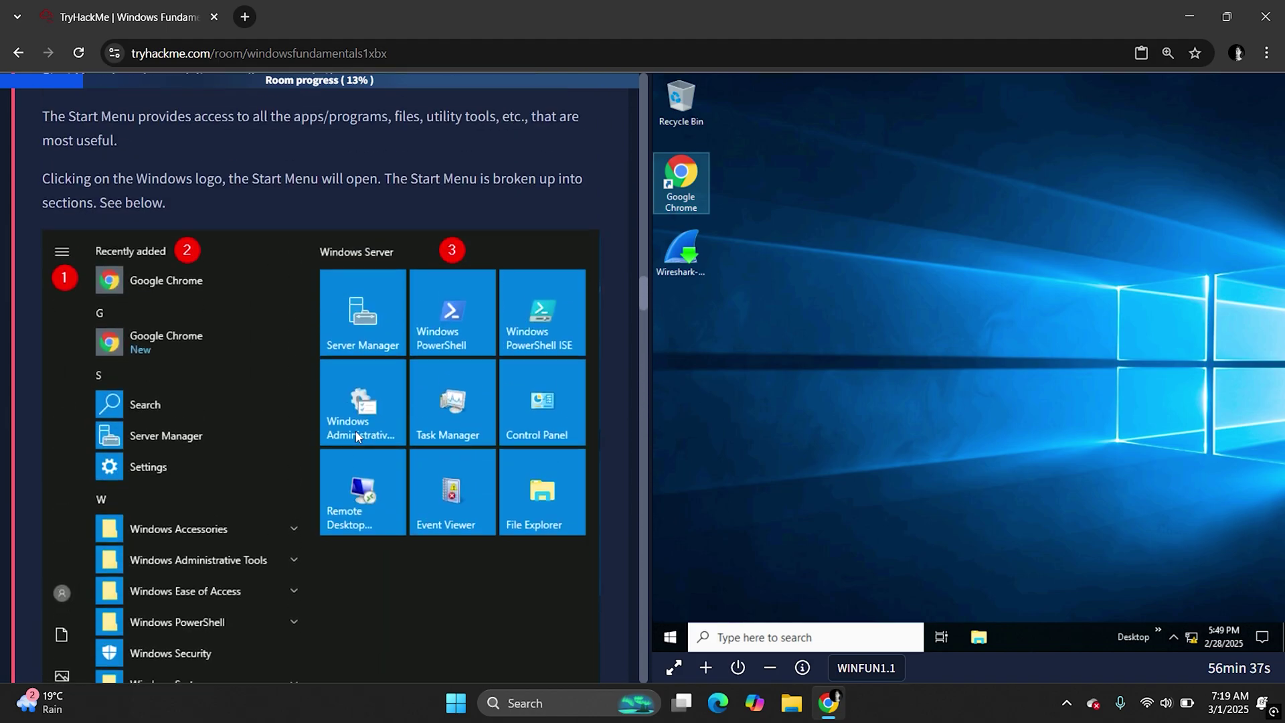
scroll(355, 431, "down", 3)
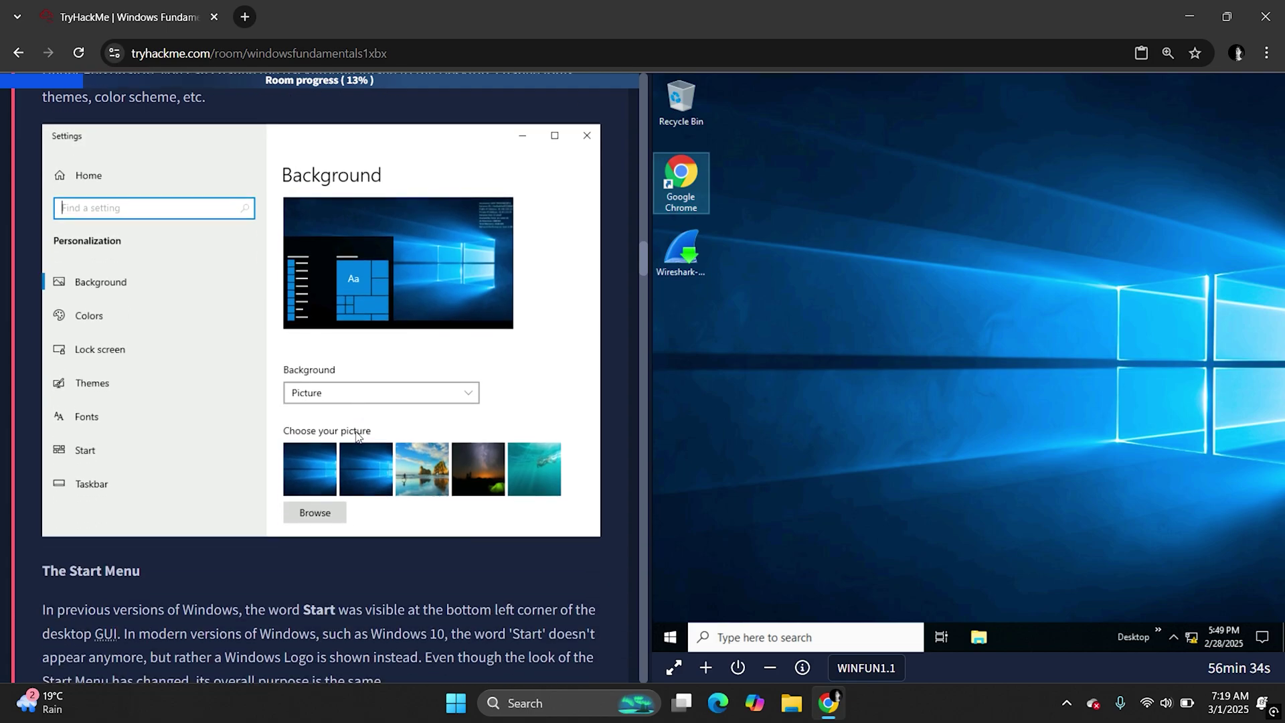
scroll(356, 431, "up", 7)
scroll(355, 434, "up", 6)
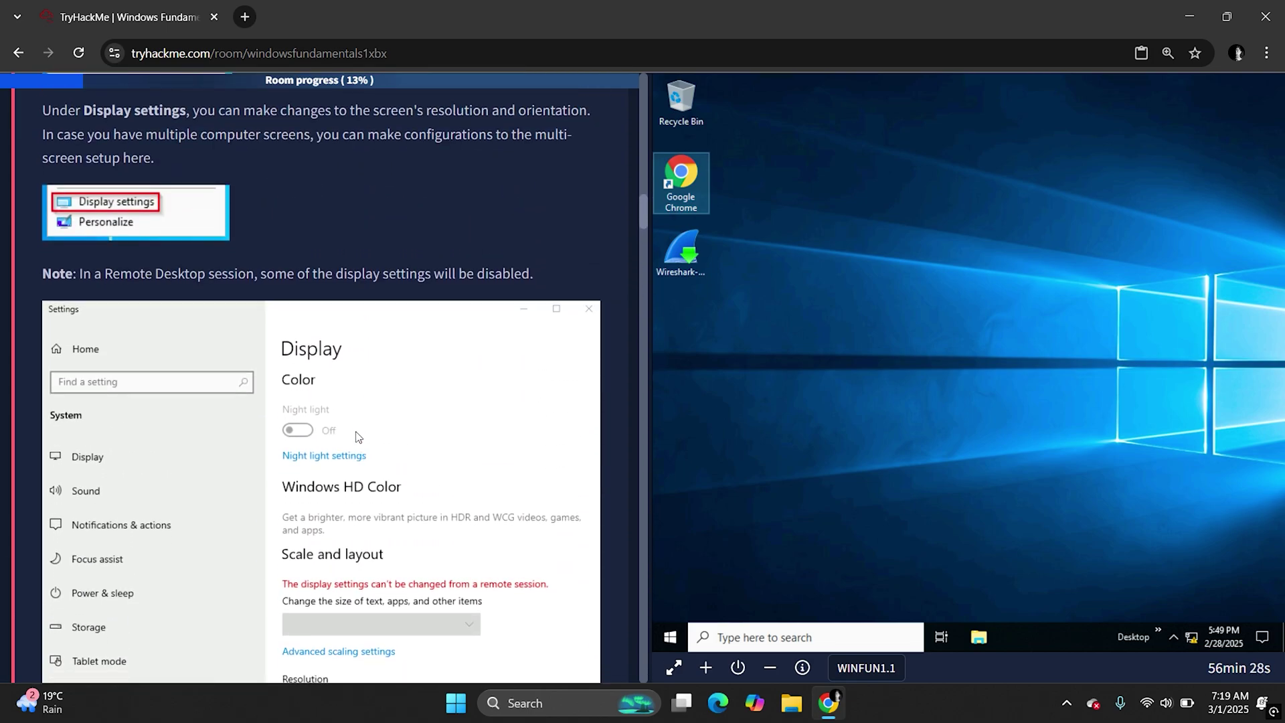
scroll(356, 436, "up", 5)
scroll(355, 432, "up", 5)
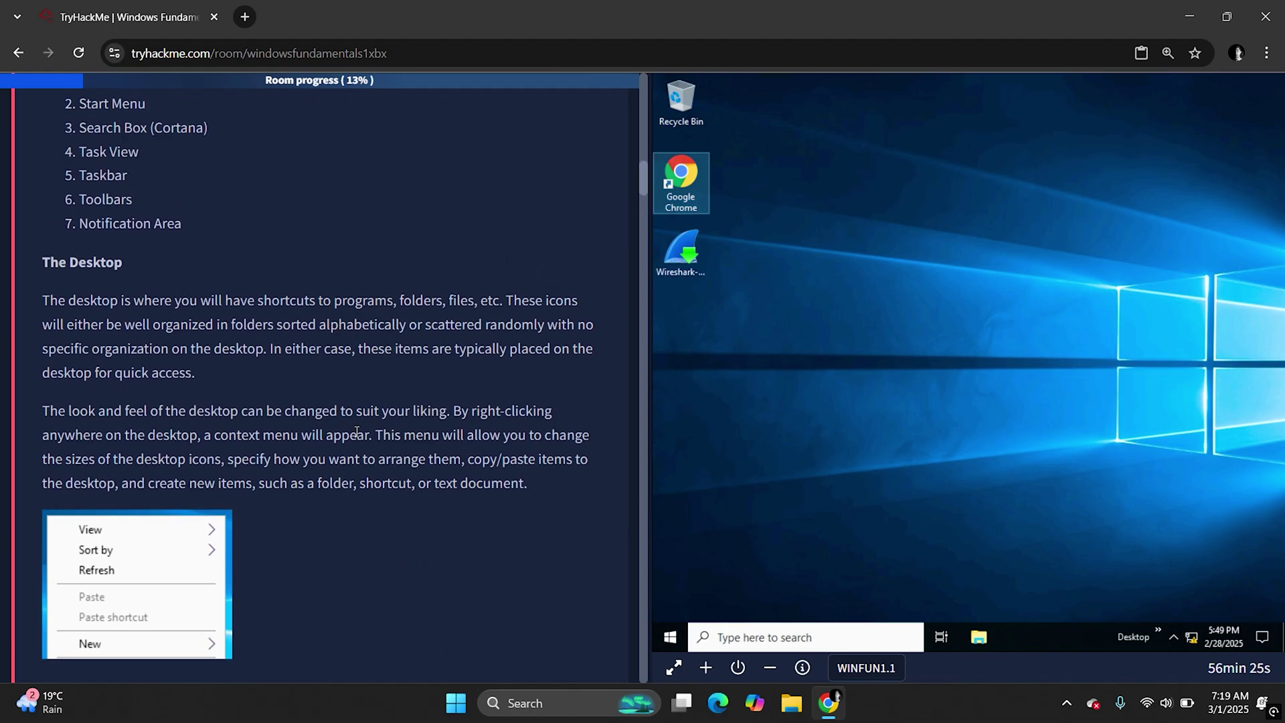
scroll(356, 431, "down", 18)
scroll(355, 431, "down", 20)
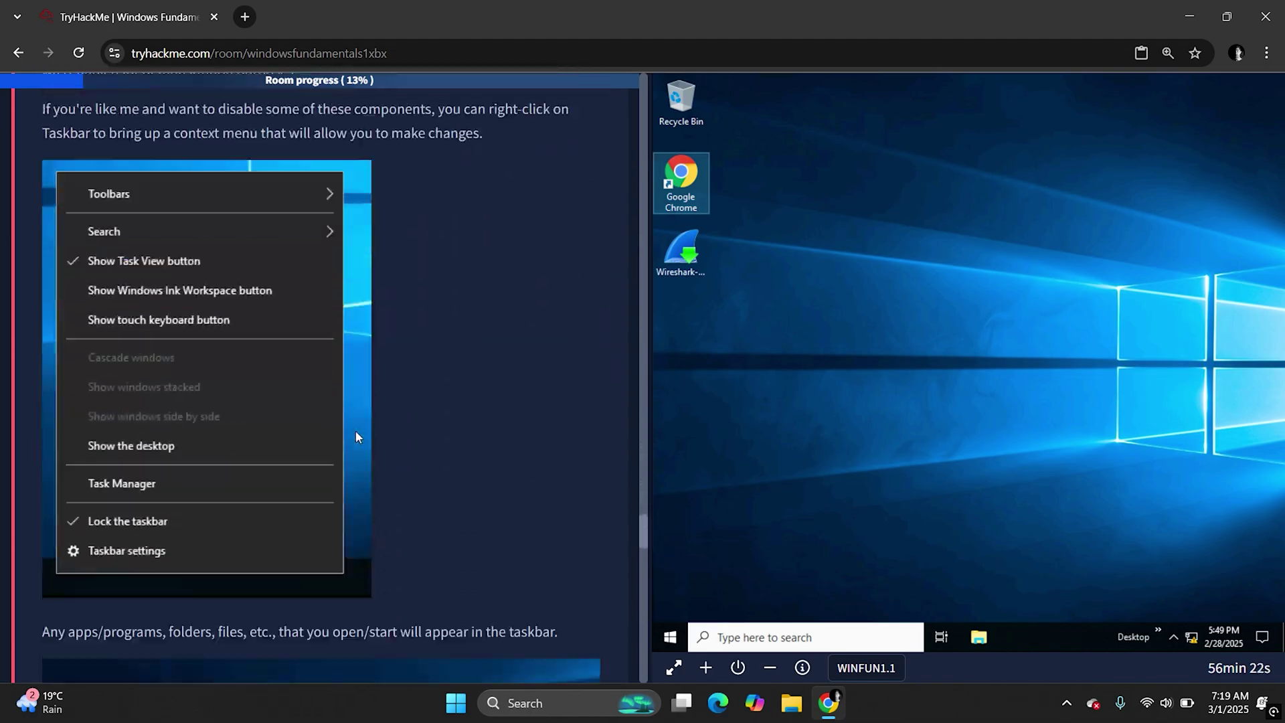
- Submit "Hidden" as the answer to which selection hides or disables the Search box
scroll(356, 437, "up", 1)
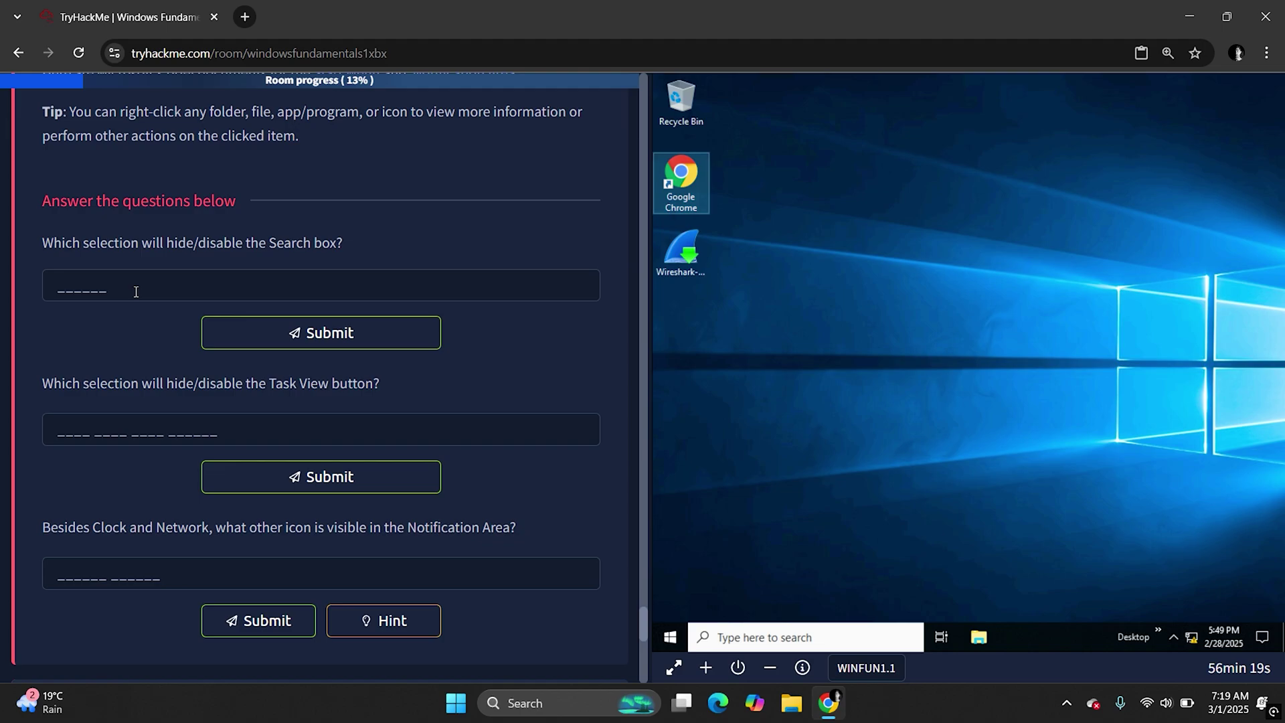
left_click(136, 291)
type("Hidden")
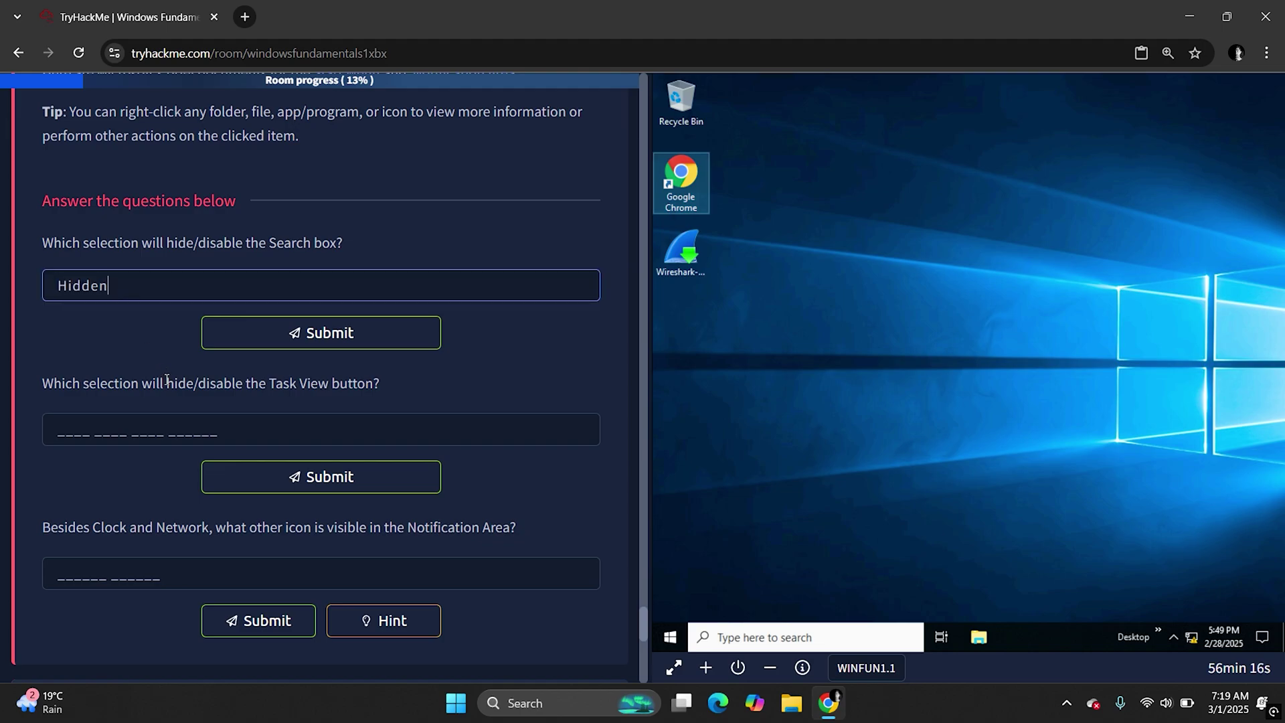
key("Return")
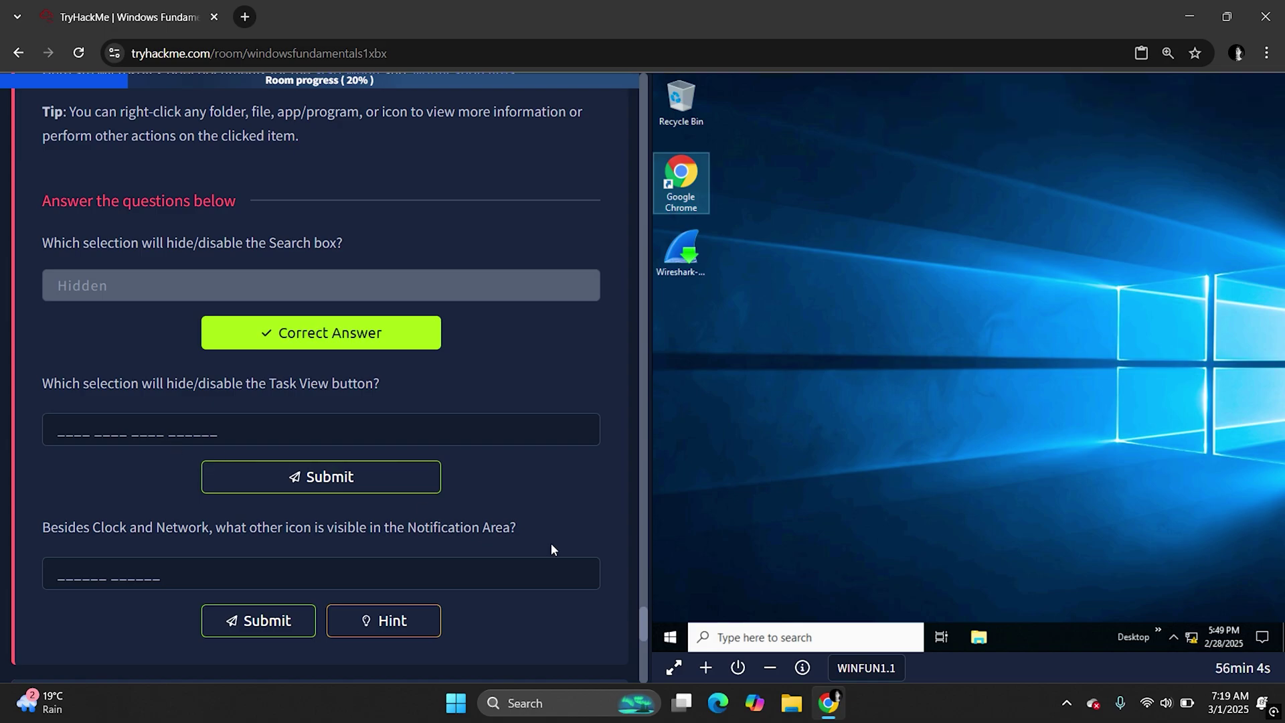
- Check the taskbar's context menu in the virtual machine and submit "show task view button" as the answer to the Task View question
left_click(993, 614)
right_click(1048, 644)
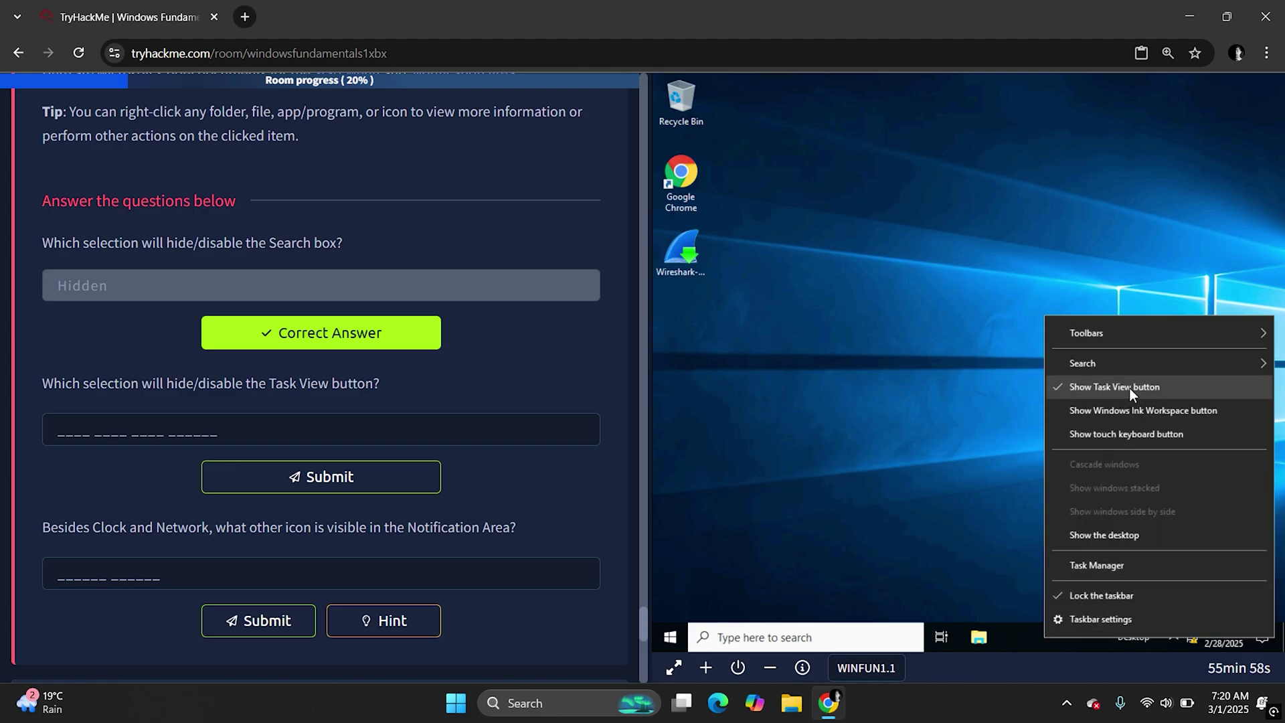
left_click(284, 427)
type("show ")
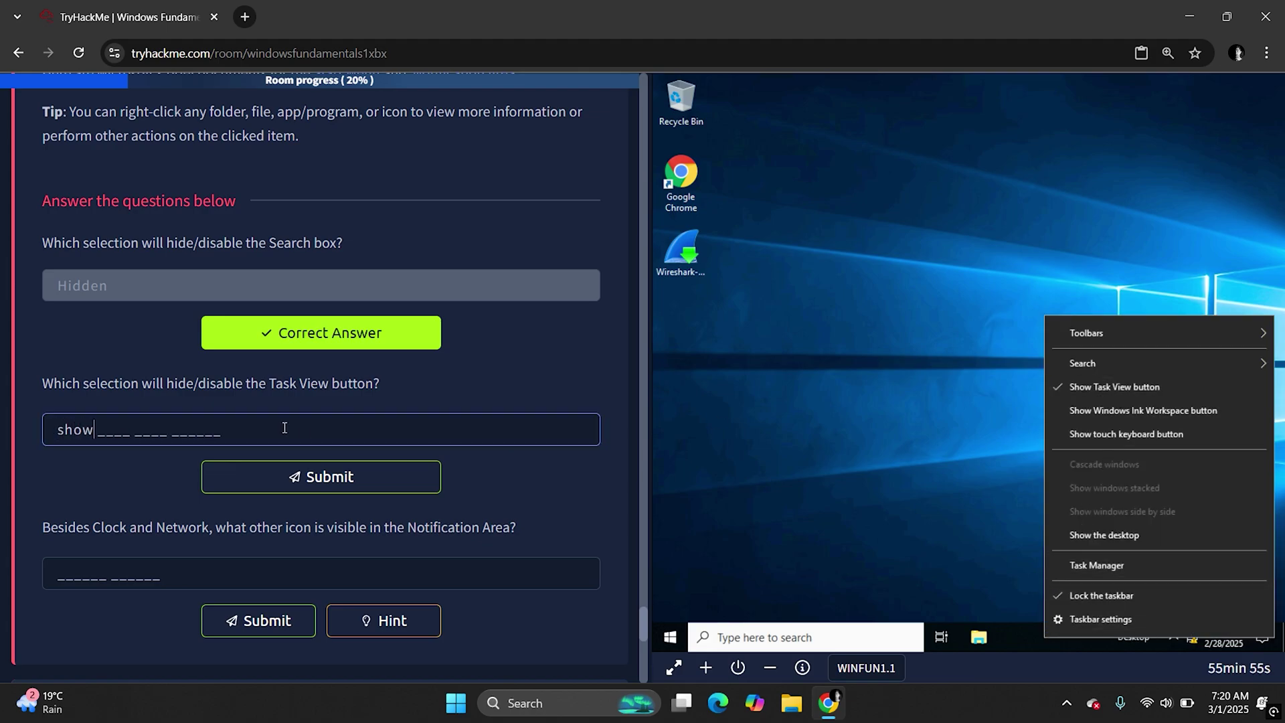
type("task view button")
key("Return")
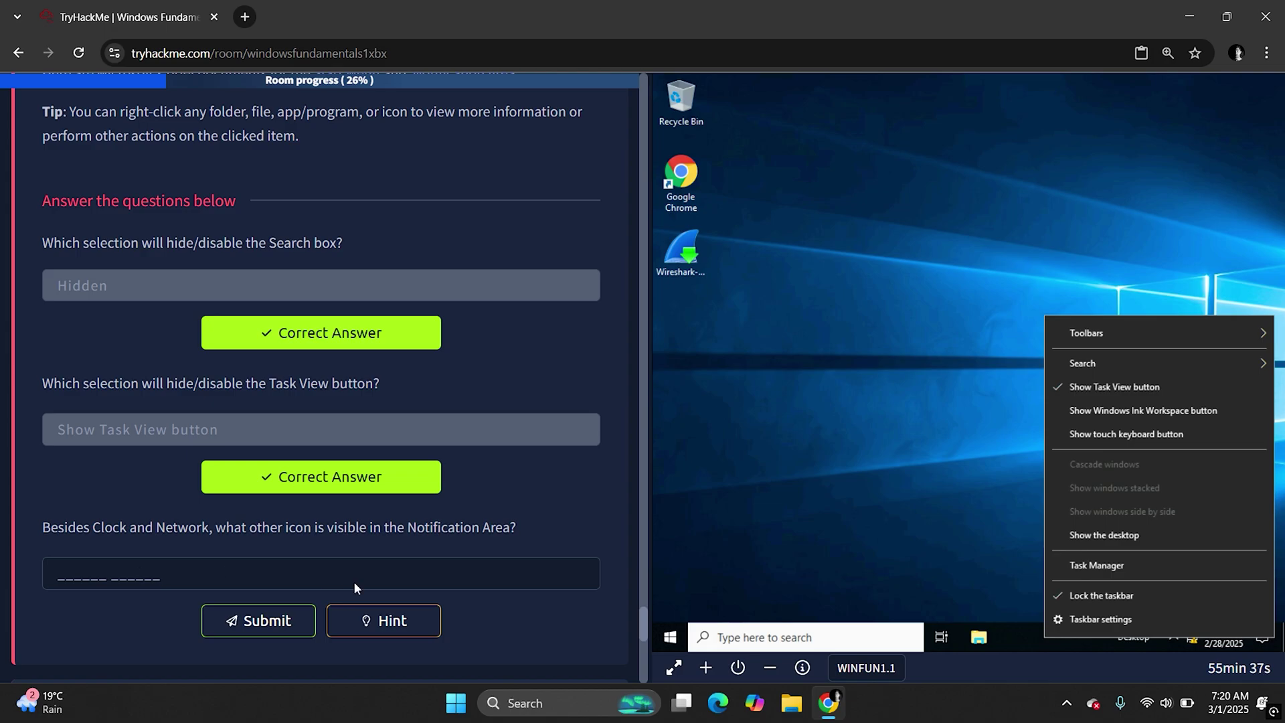
- Dismiss the taskbar's context menu in the virtual machine, then open and close the notifications pane to identify its icon
scroll(391, 479, "down", 1)
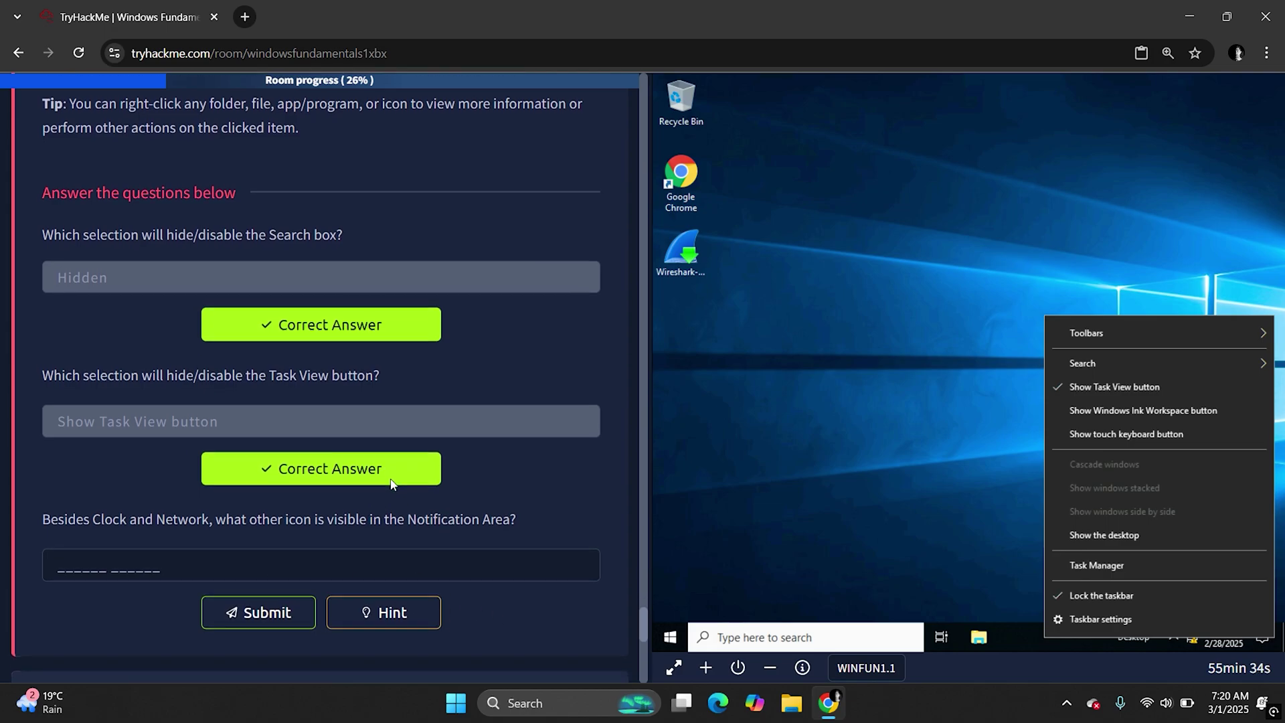
left_click(997, 578)
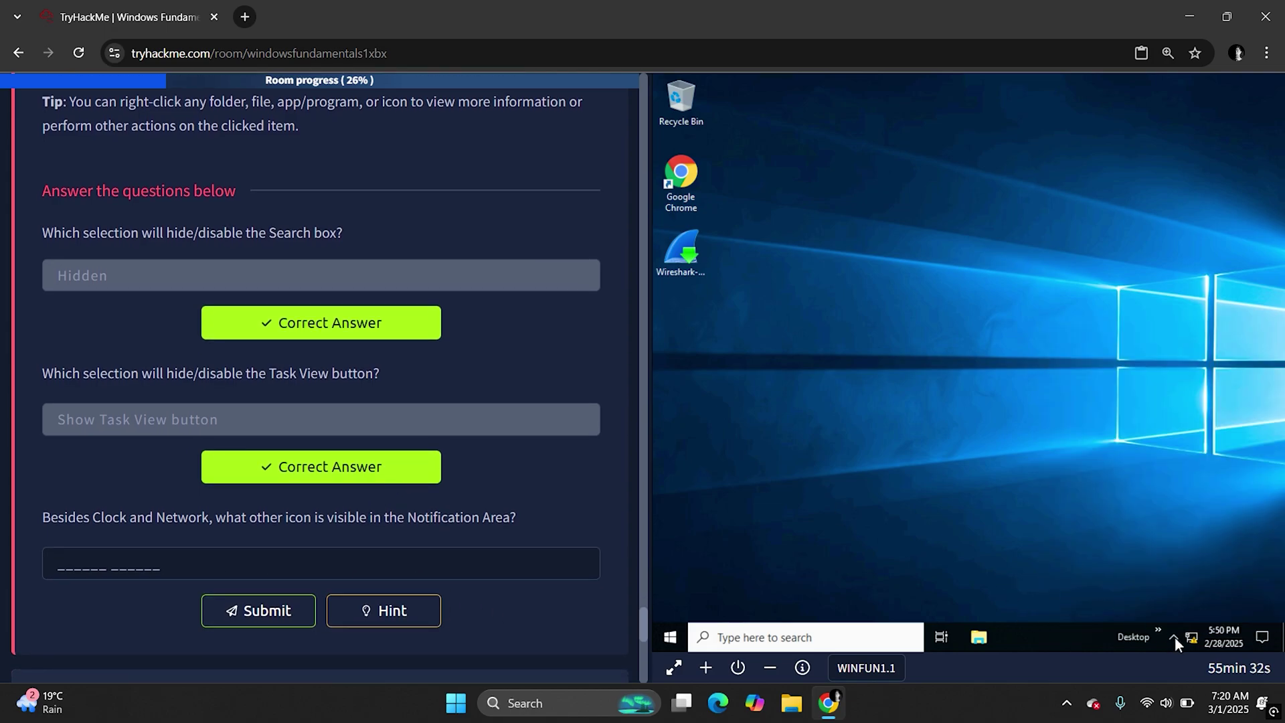
left_click(1264, 637)
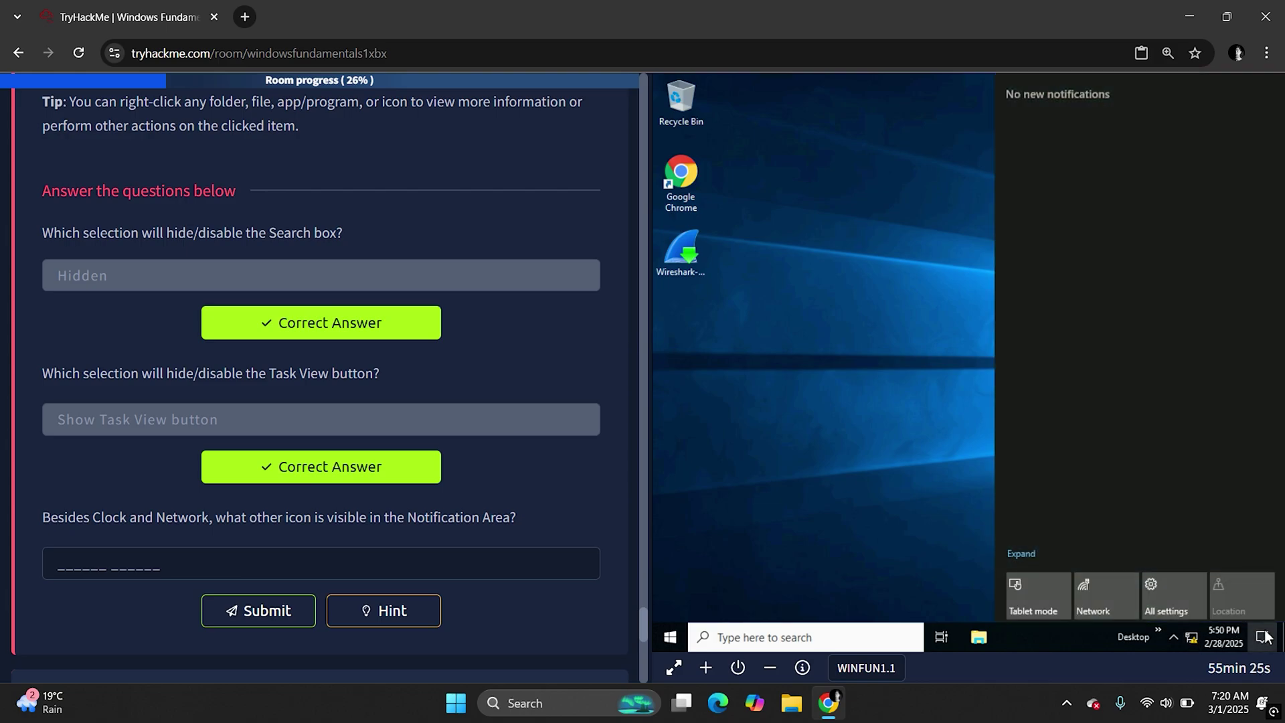
left_click(1264, 637)
- Review Task 3's text and submit "action center" as the other icon visible in the Notification Area
scroll(367, 369, "up", 3)
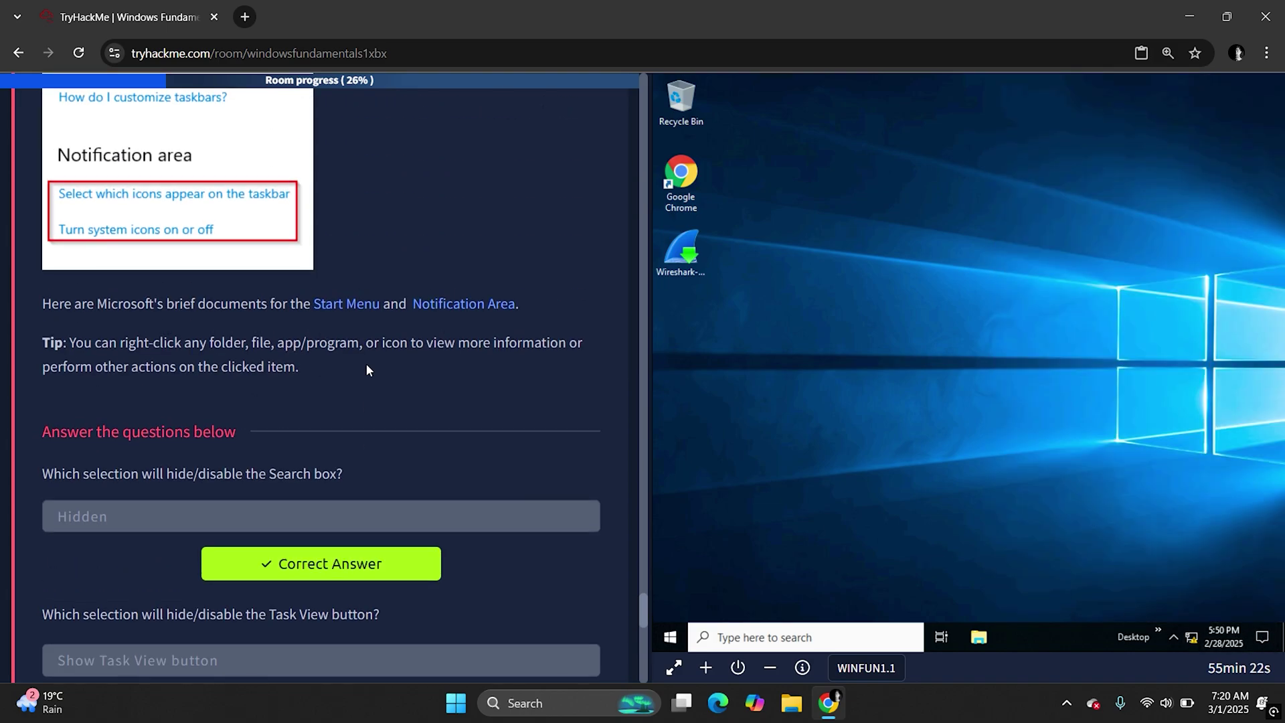
scroll(367, 370, "up", 9)
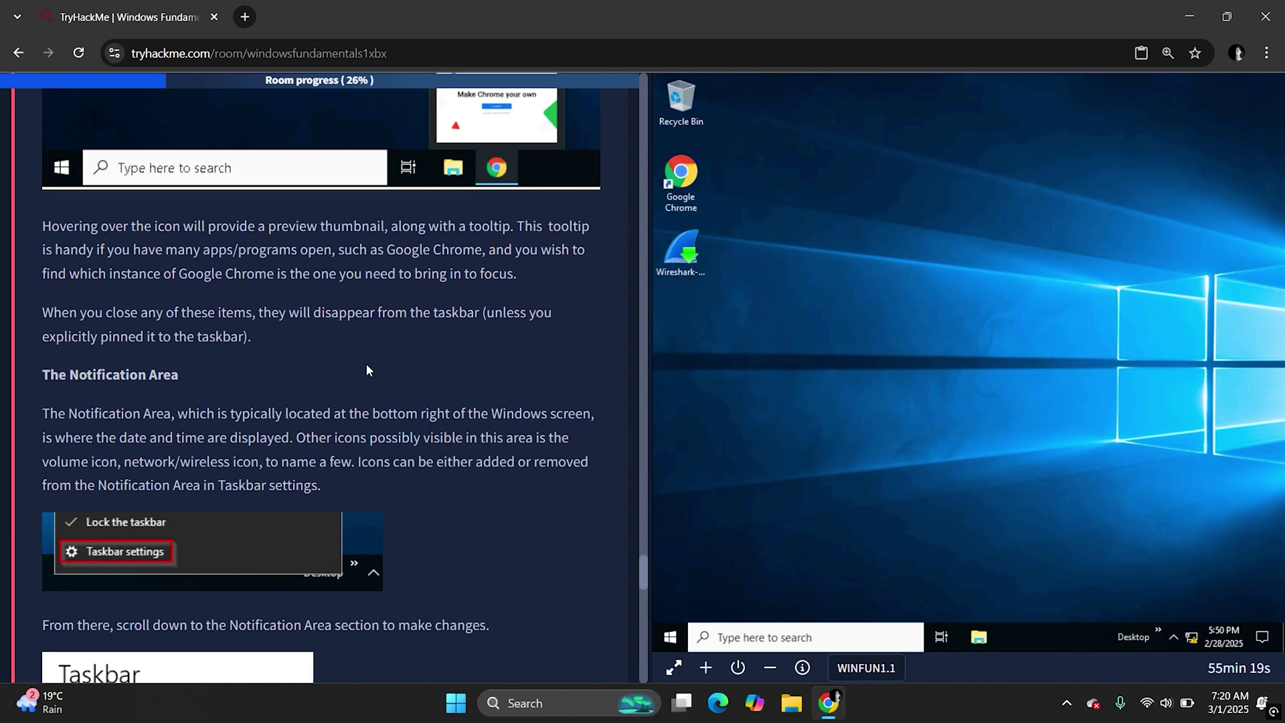
scroll(411, 299, "up", 20)
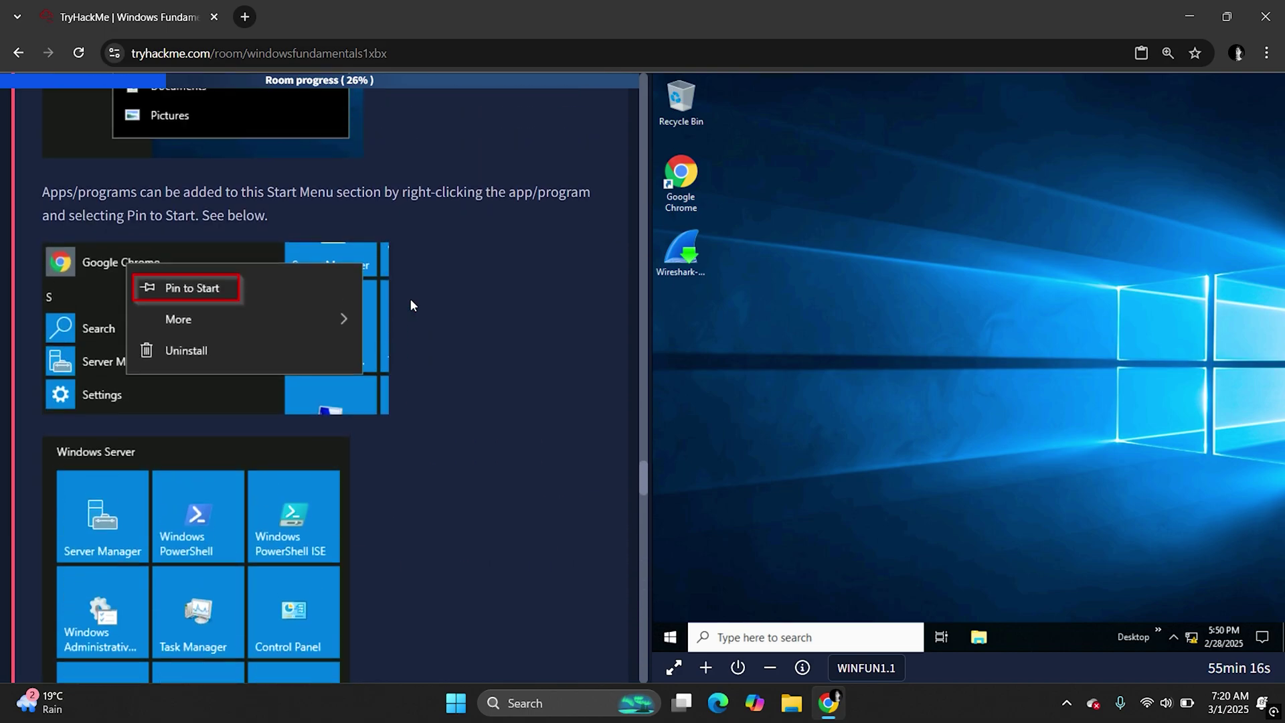
scroll(411, 299, "up", 18)
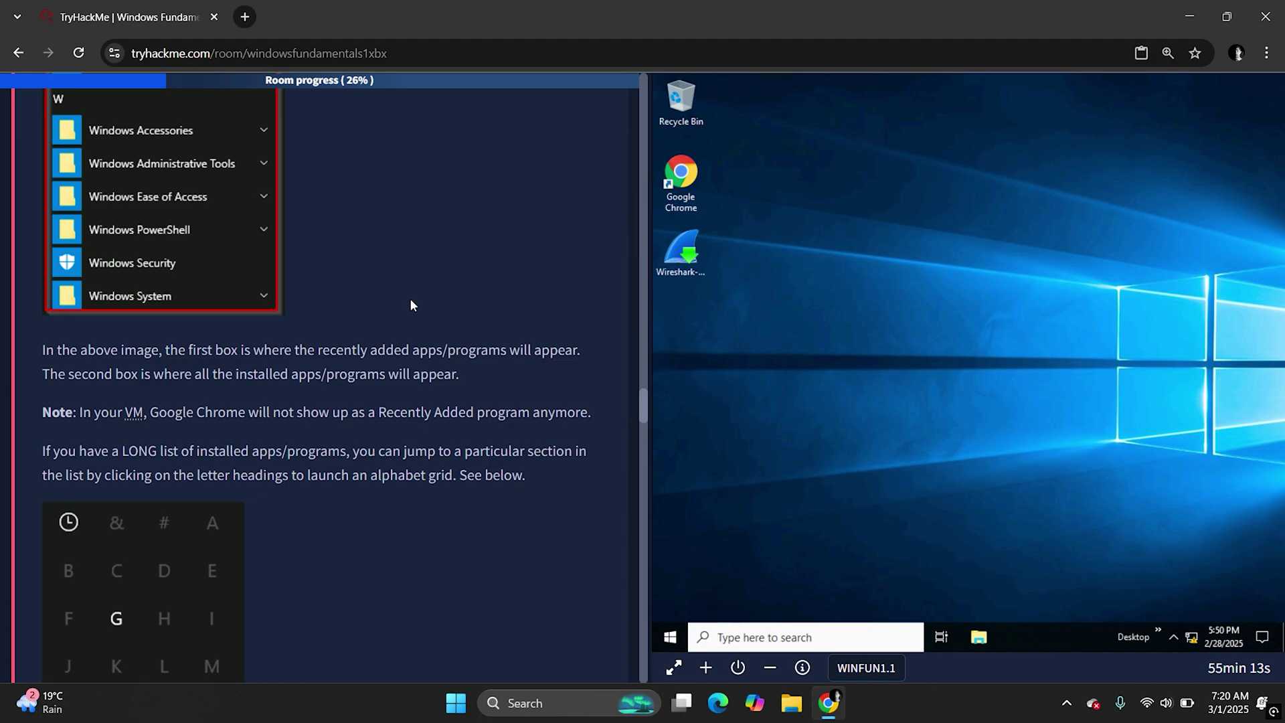
scroll(411, 305, "up", 5)
scroll(411, 305, "down", 20)
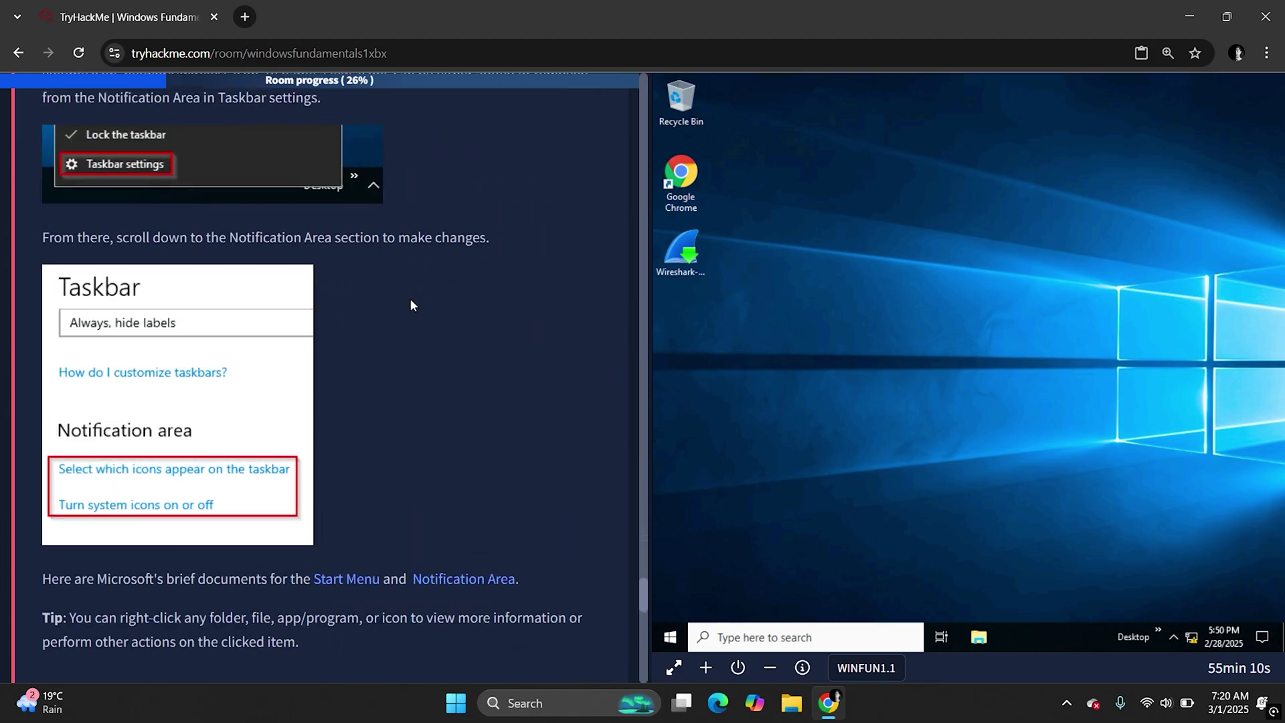
scroll(411, 306, "up", 5)
left_click(135, 405)
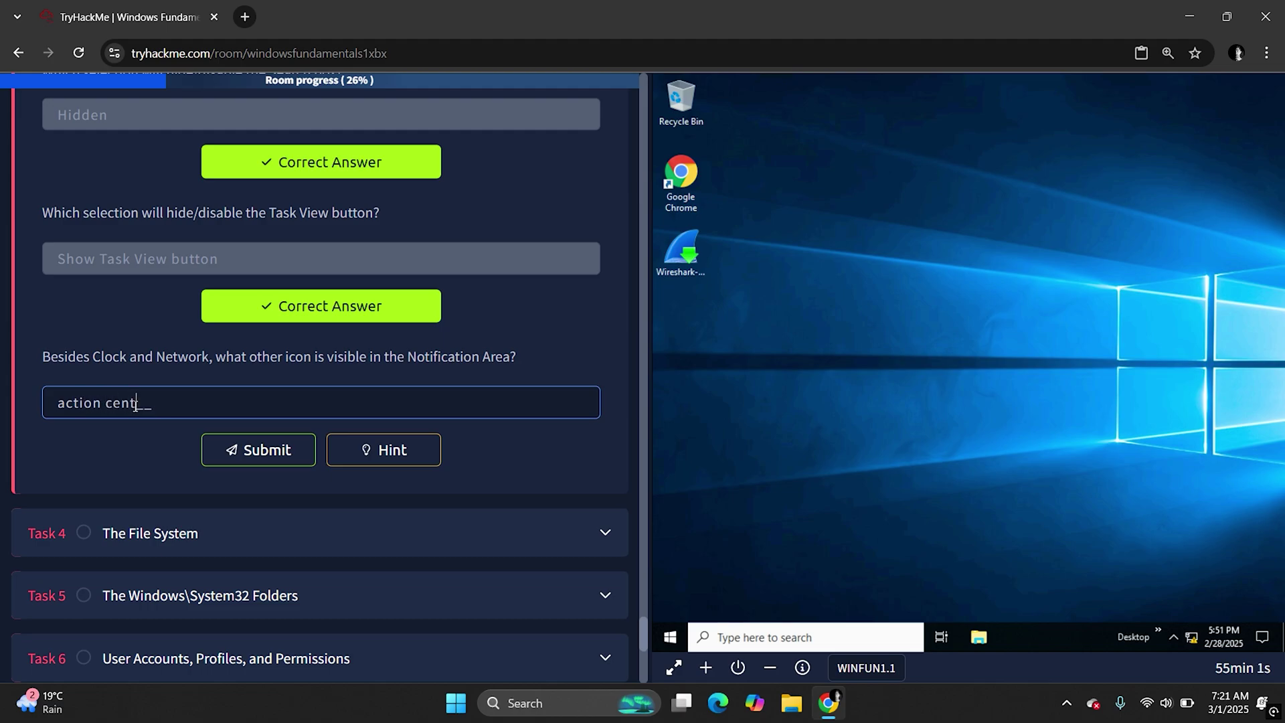
type("er")
key("Return")
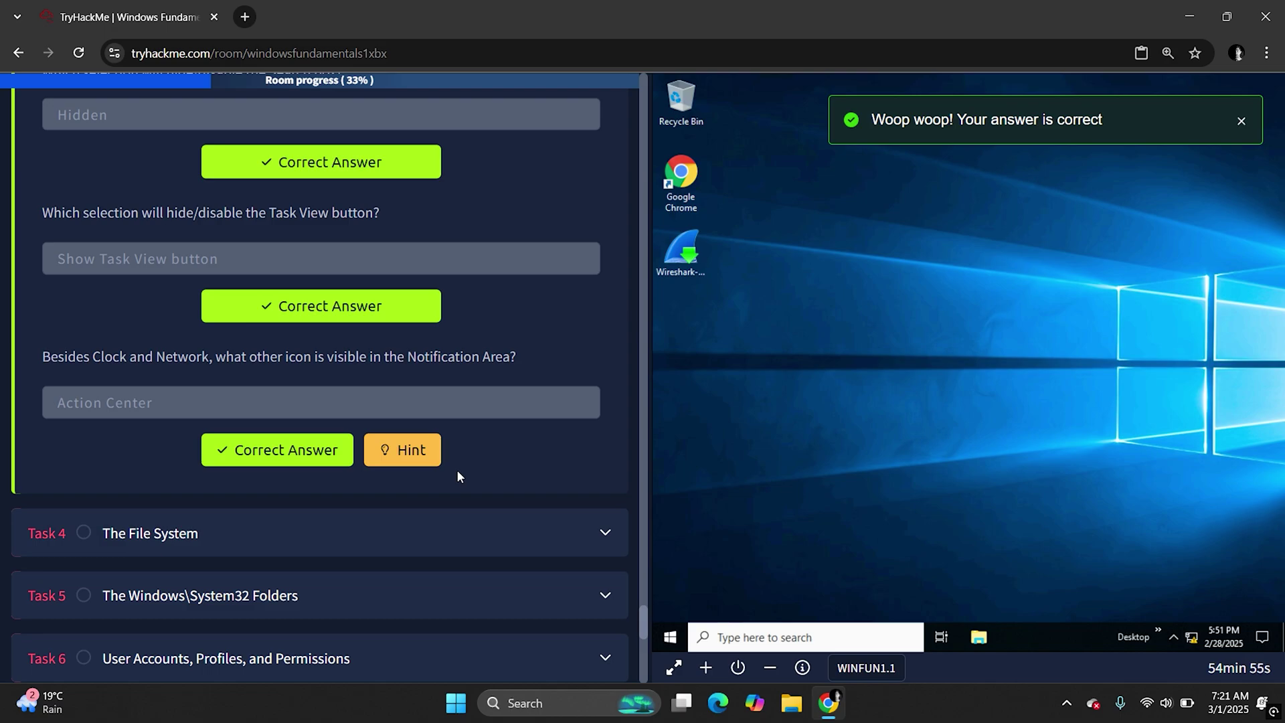
- Open Task 4, The File System, and read its text on NTFS, permissions and Alternate Data Streams for the meaning of NTFS
left_click(307, 527)
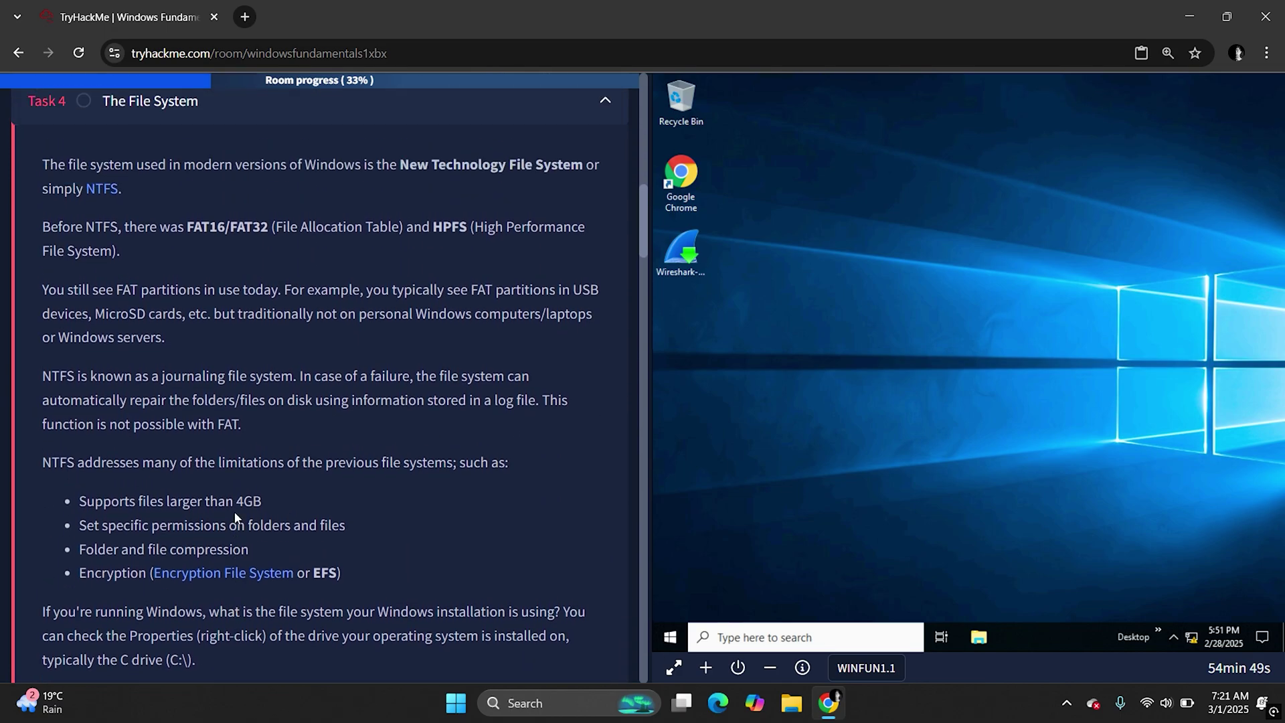
scroll(320, 389, "down", 15)
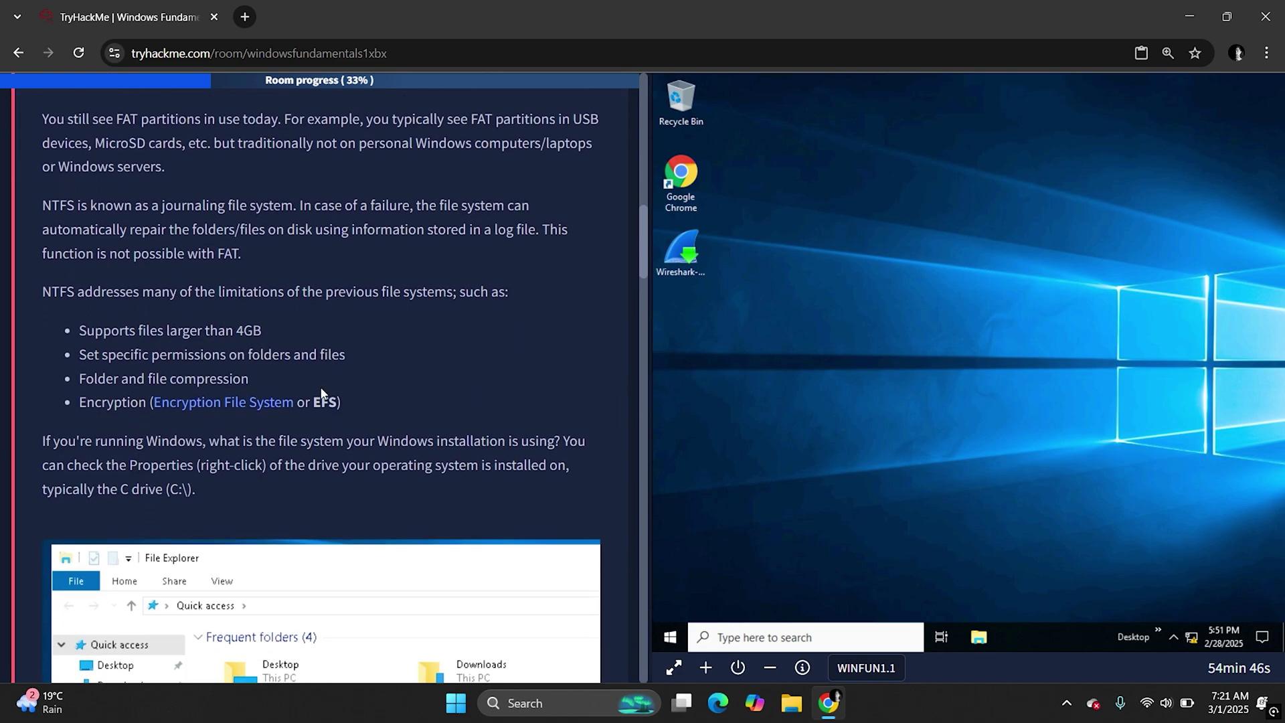
scroll(320, 387, "down", 7)
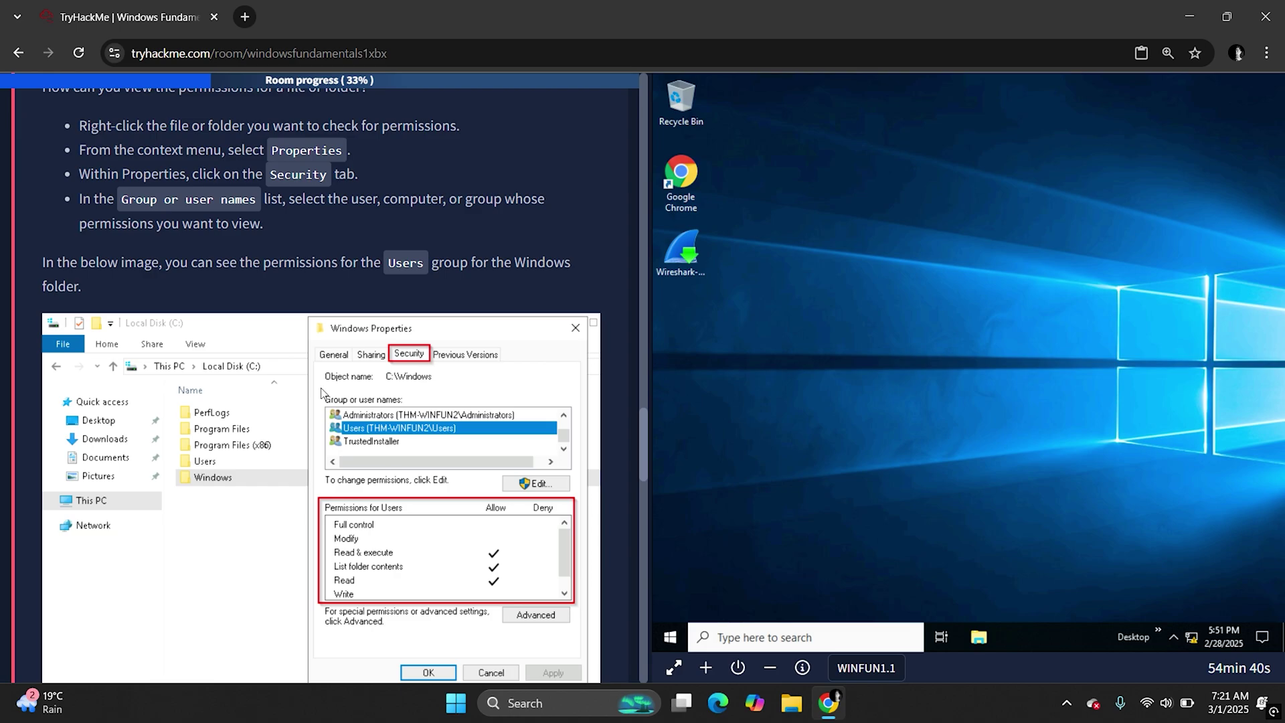
scroll(321, 393, "down", 10)
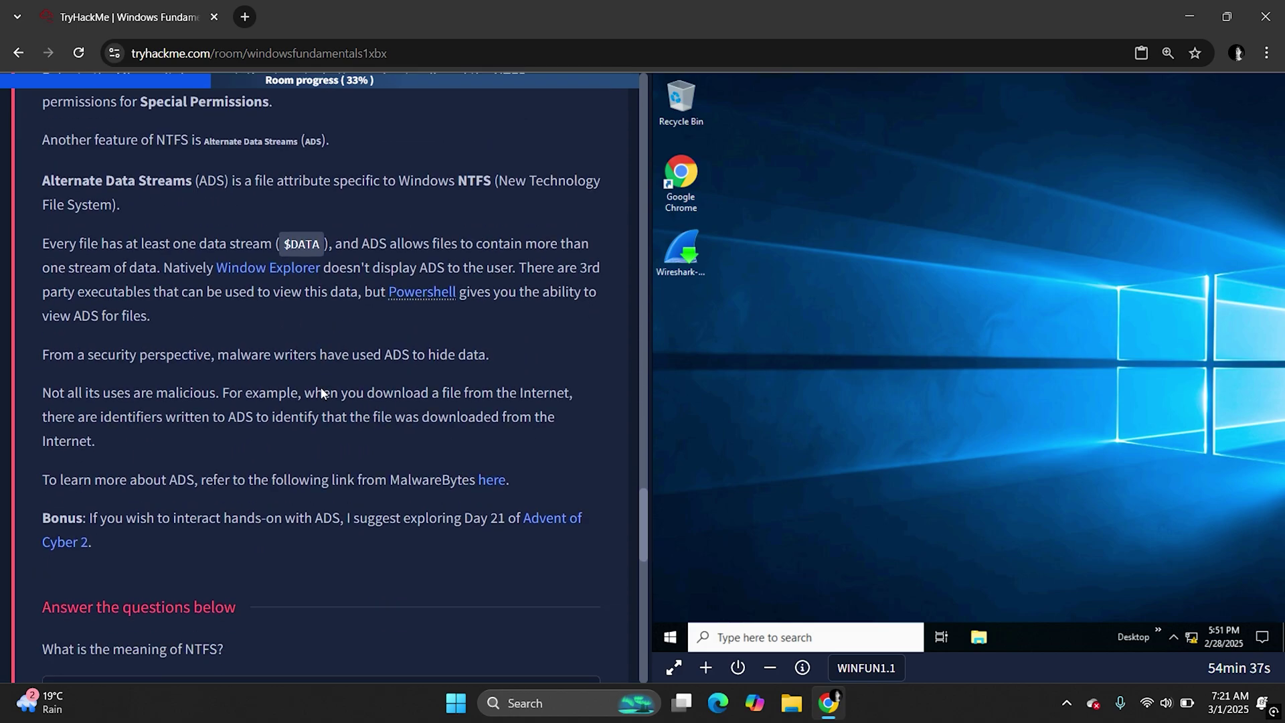
scroll(321, 394, "down", 5)
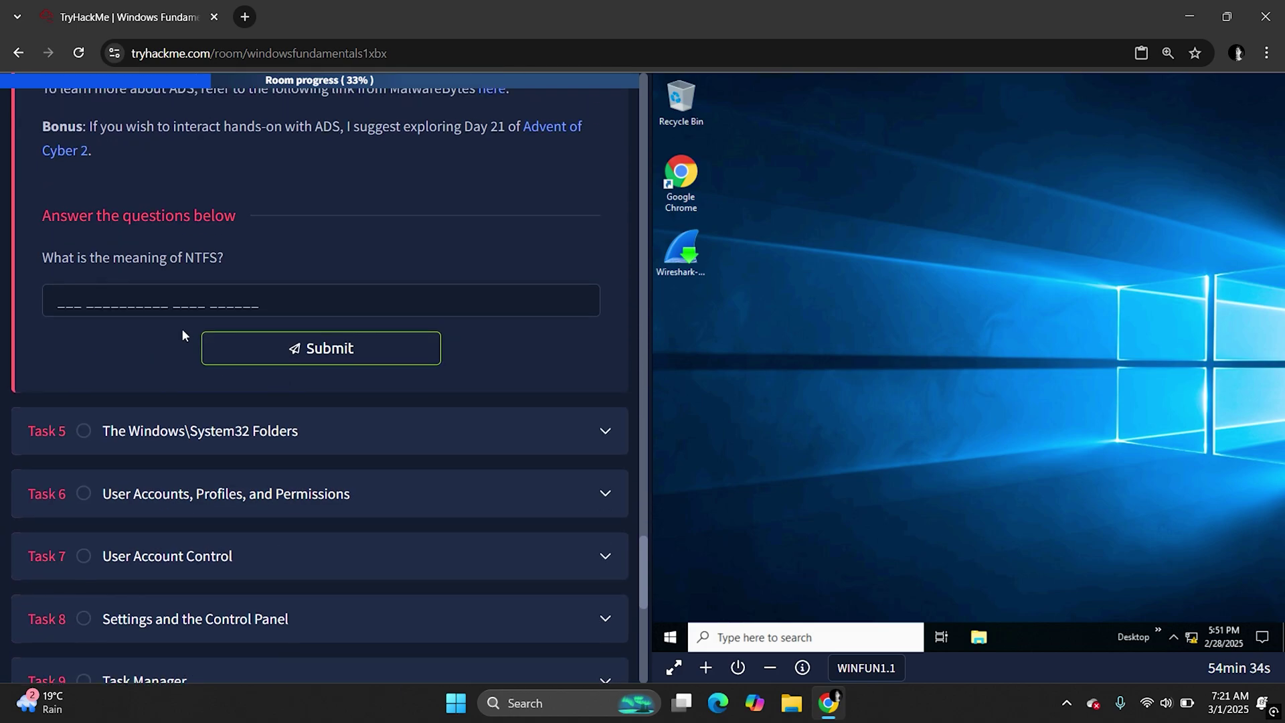
scroll(206, 264, "up", 15)
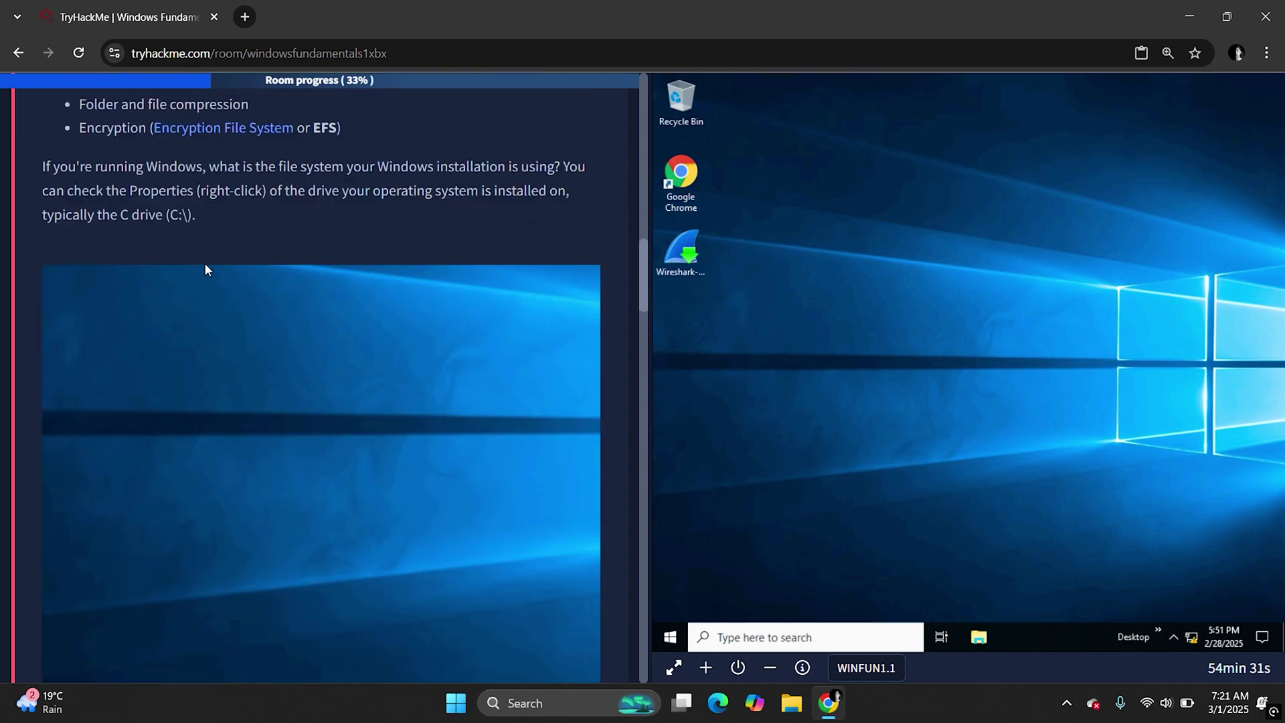
scroll(205, 264, "up", 3)
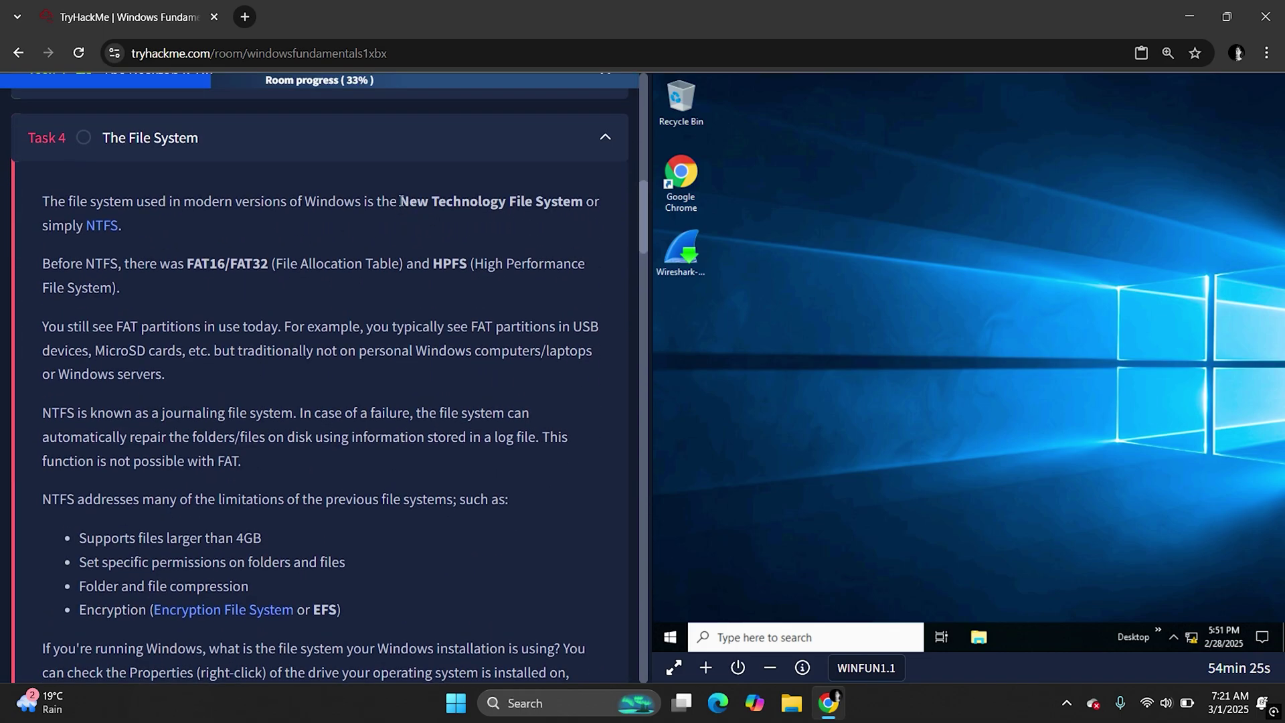
- Copy "New Technology File System" from Task 4's text and submit it as the meaning of NTFS
left_click_drag(401, 201, 581, 196)
key("ctrl+c")
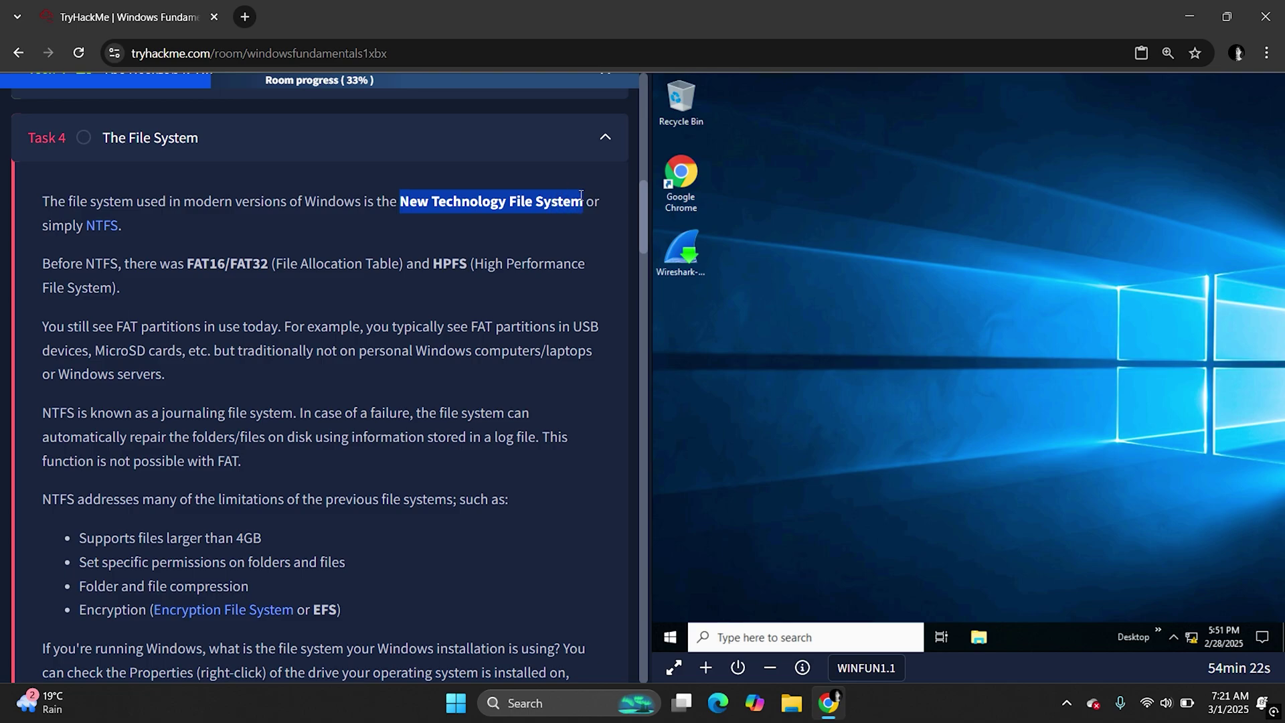
scroll(390, 493, "down", 20)
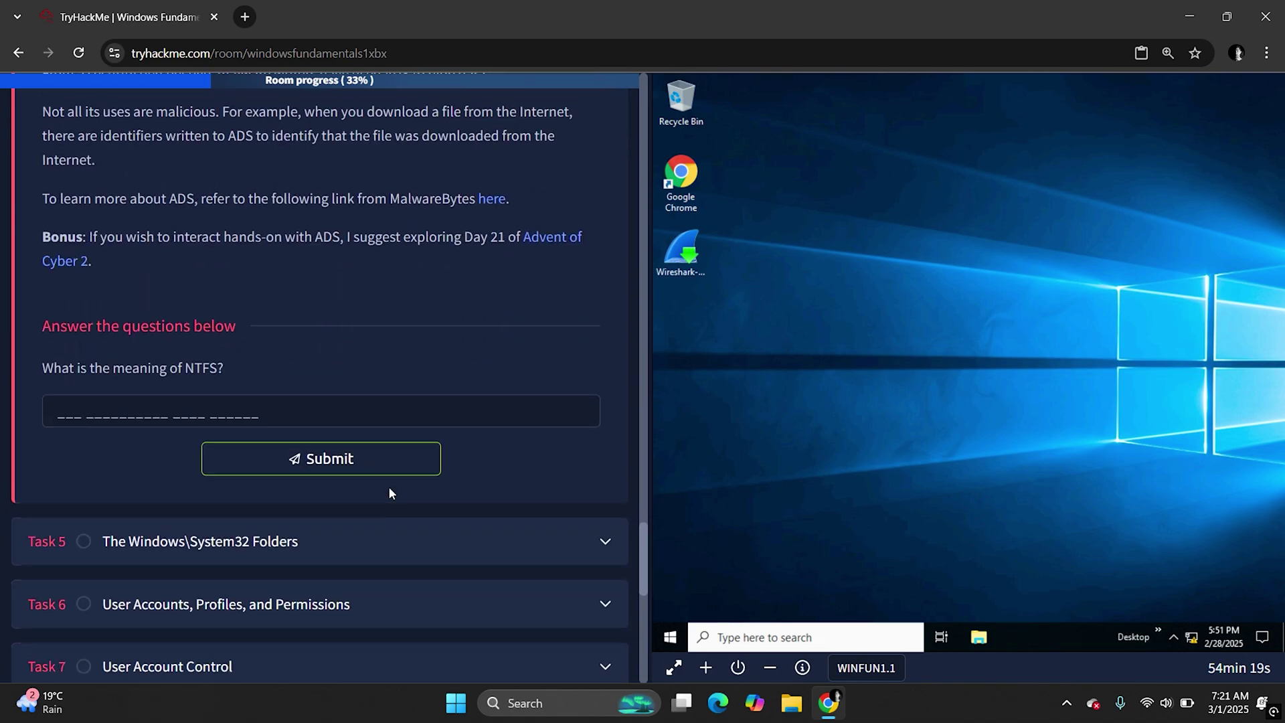
left_click(180, 411)
key("ctrl+v")
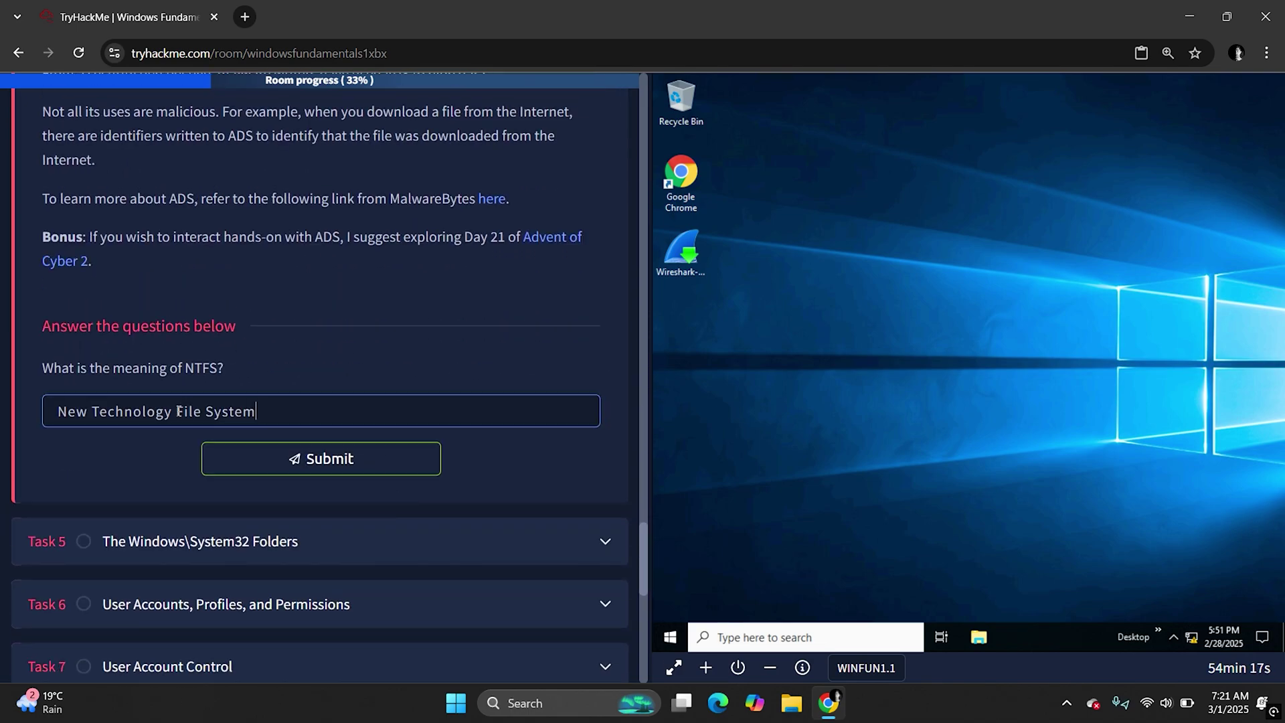
left_click(282, 461)
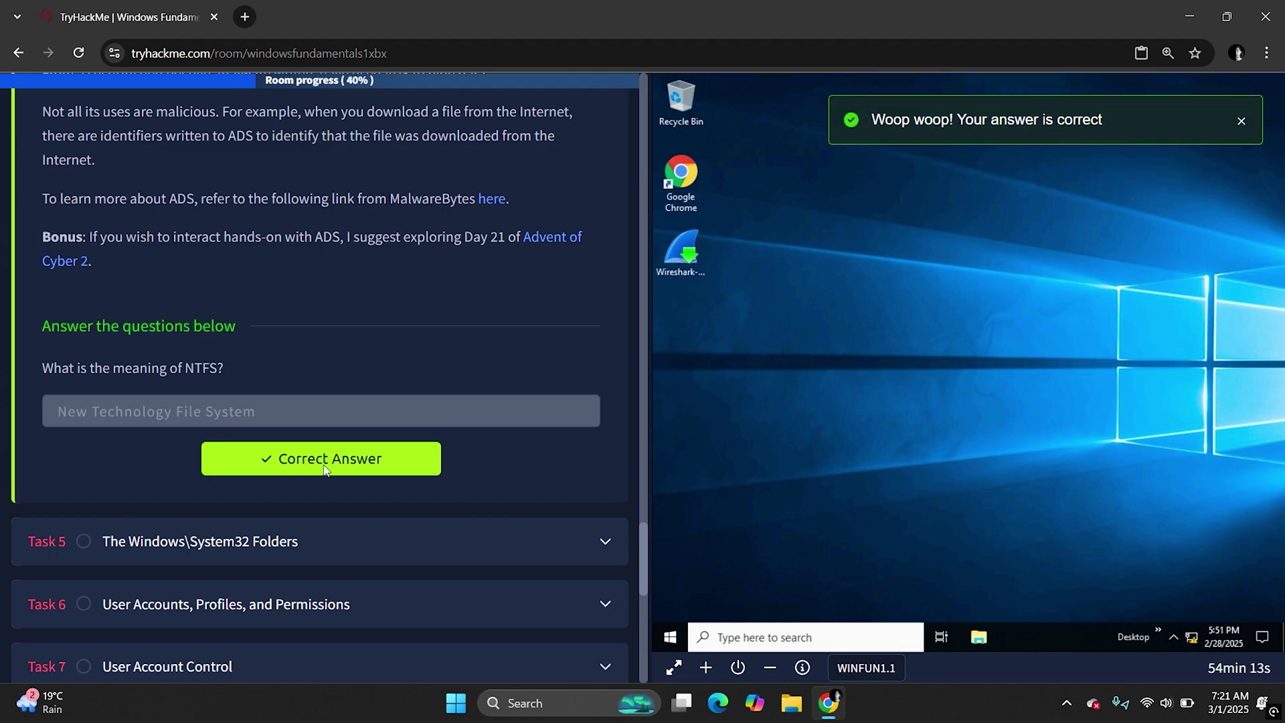
- Open Task 5, The Windows\System32 Folders, and read its text on the Windows folder, environment variables and System32
scroll(324, 473, "down", 2)
left_click(228, 395)
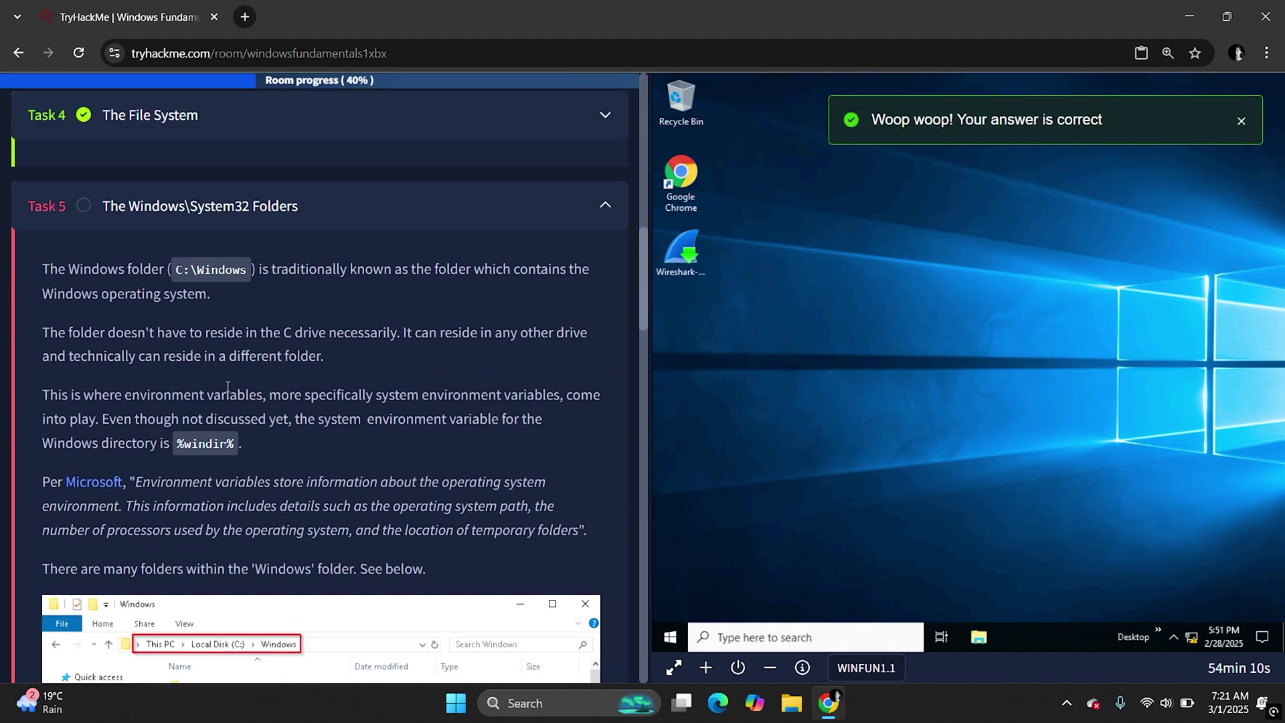
scroll(38, 178, "up", 1)
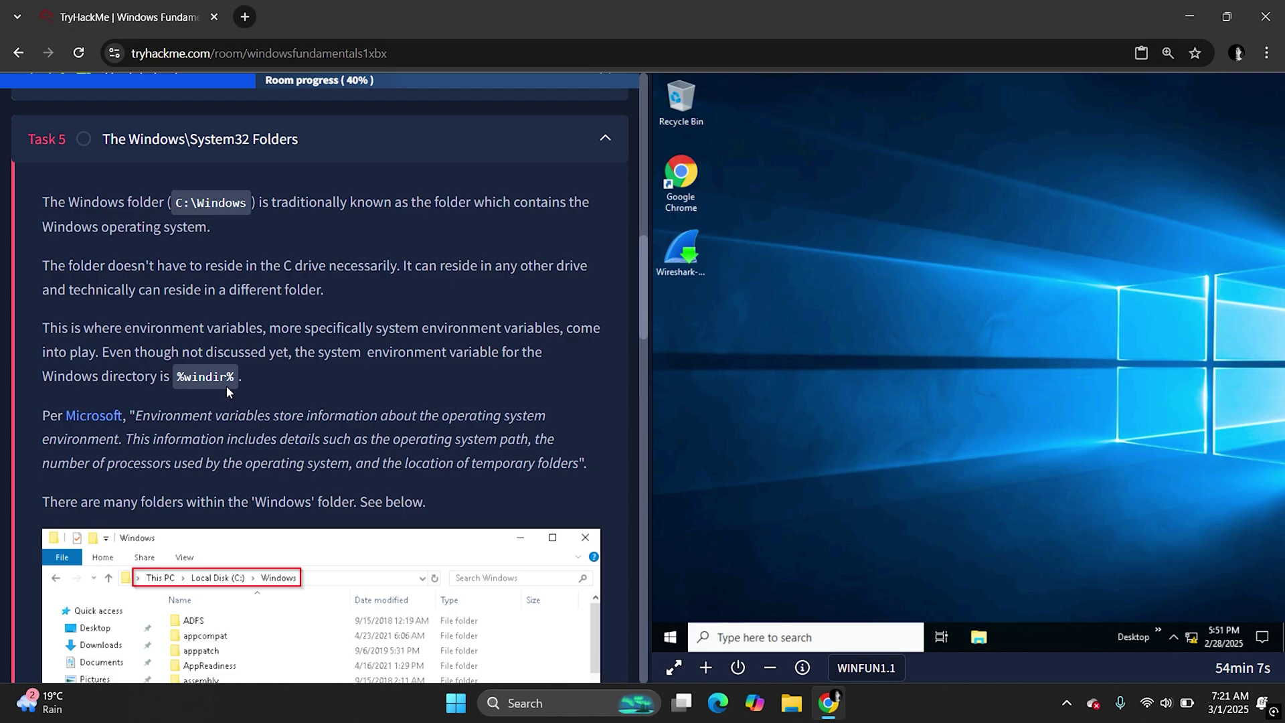
left_click_drag(37, 196, 482, 440)
left_click(482, 440)
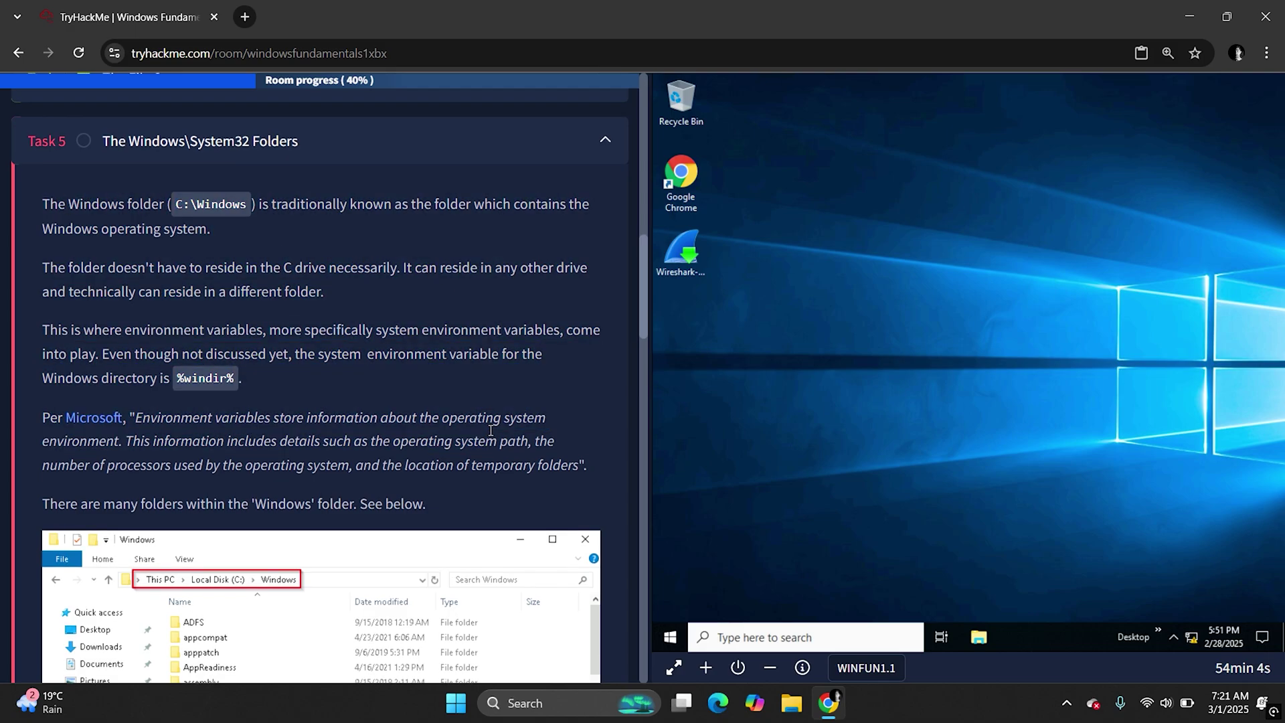
scroll(492, 436, "down", 3)
scroll(490, 436, "down", 15)
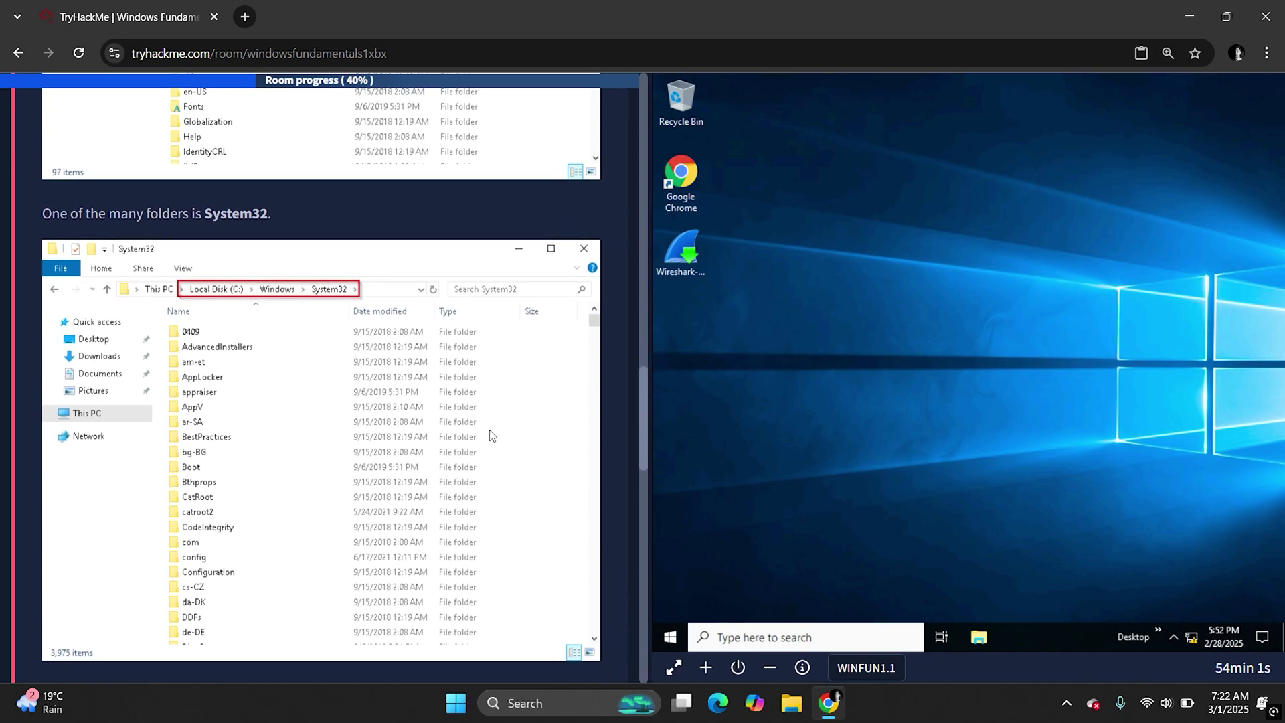
left_click_drag(42, 452, 383, 455)
scroll(388, 449, "up", 15)
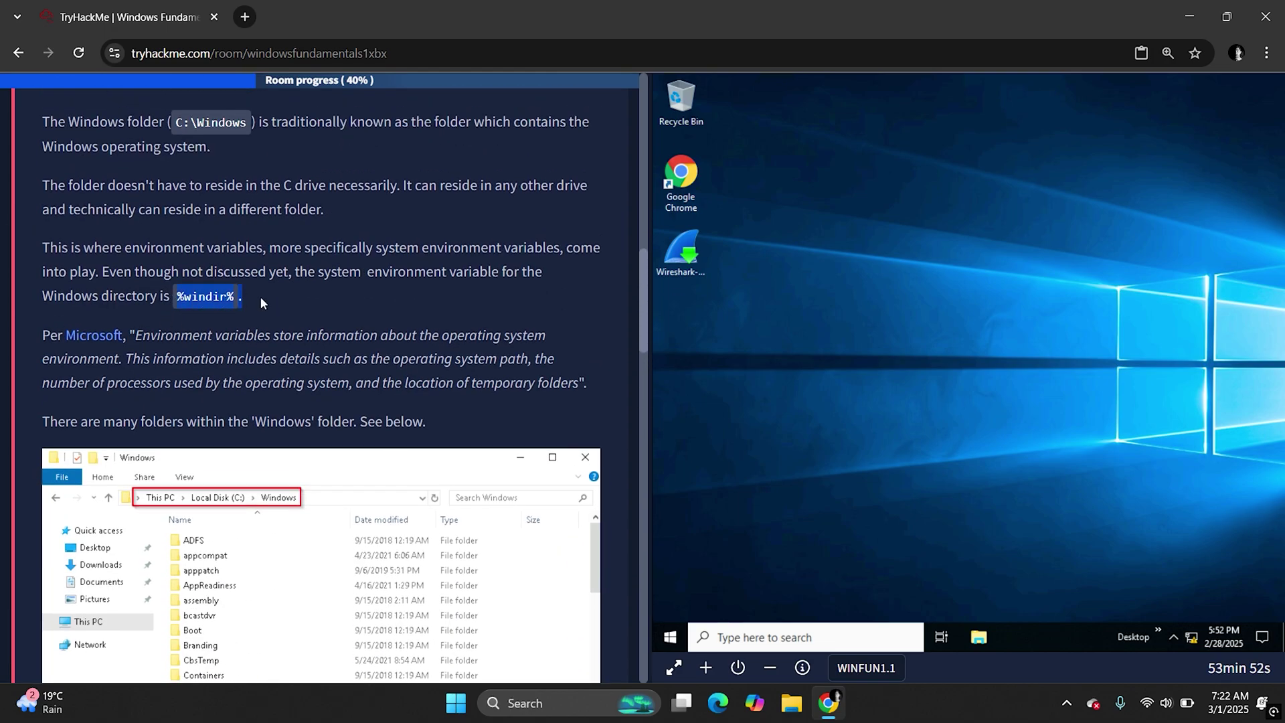
- Copy "%windir%" from Task 5's text and submit it as the system variable for the Windows folder
left_click_drag(299, 272, 502, 282)
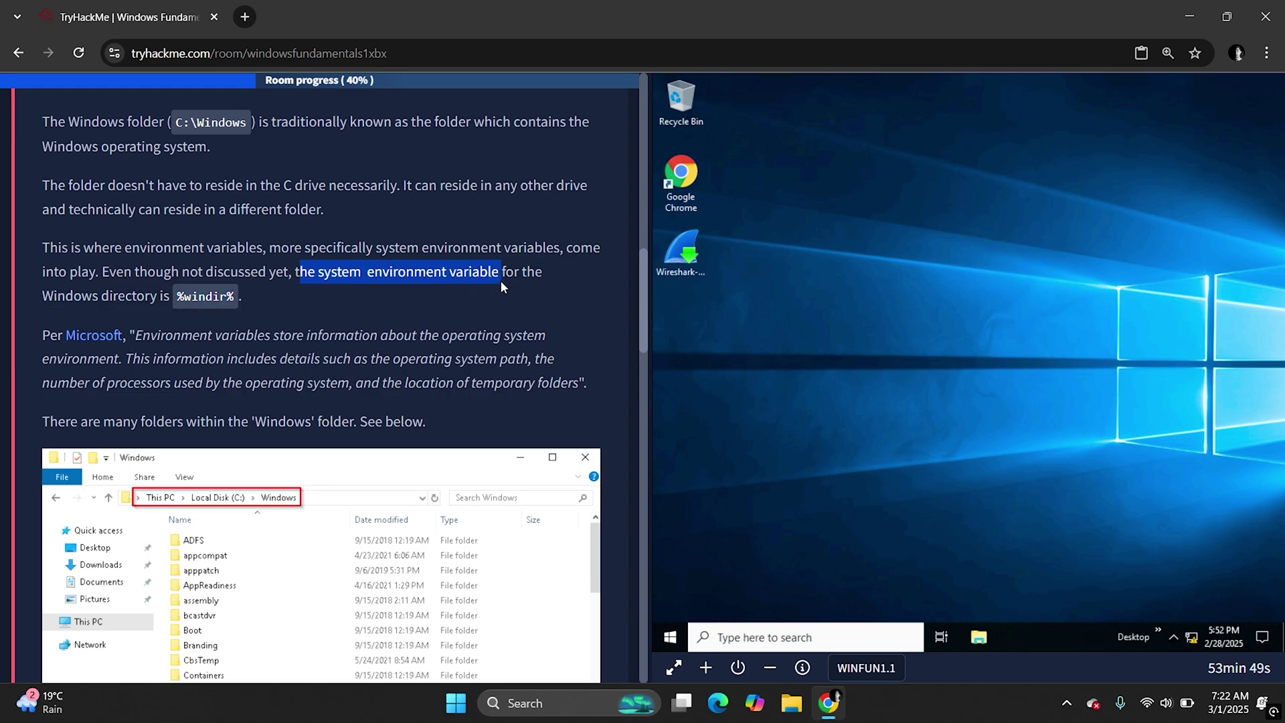
left_click(252, 291)
left_click_drag(195, 296, 230, 297)
key("ctrl+c")
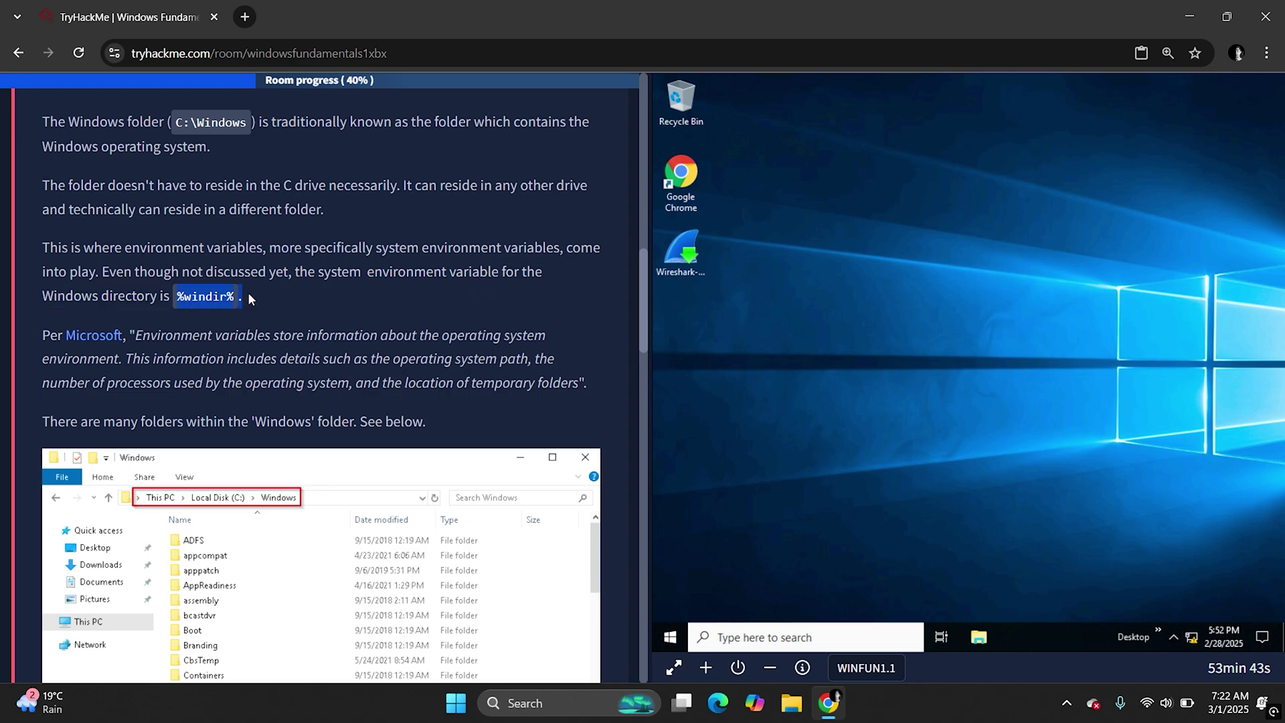
scroll(250, 299, "down", 10)
left_click(208, 322)
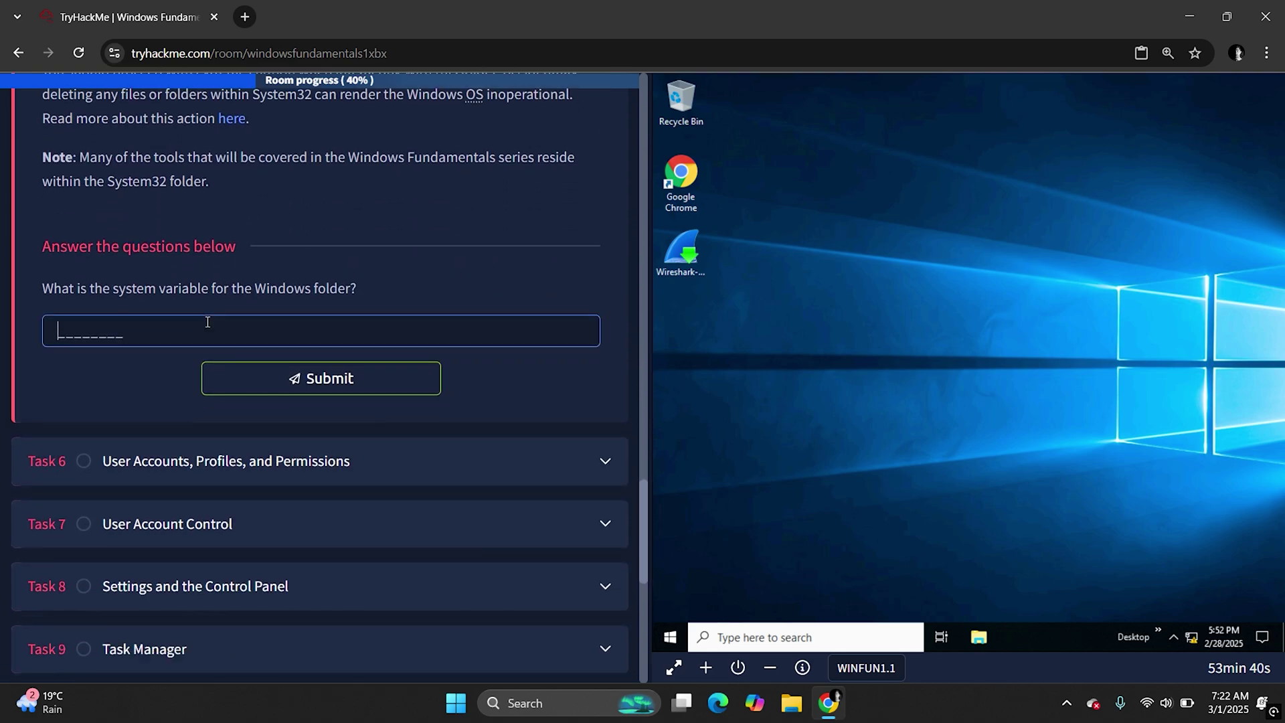
key("ctrl+v")
key("Return")
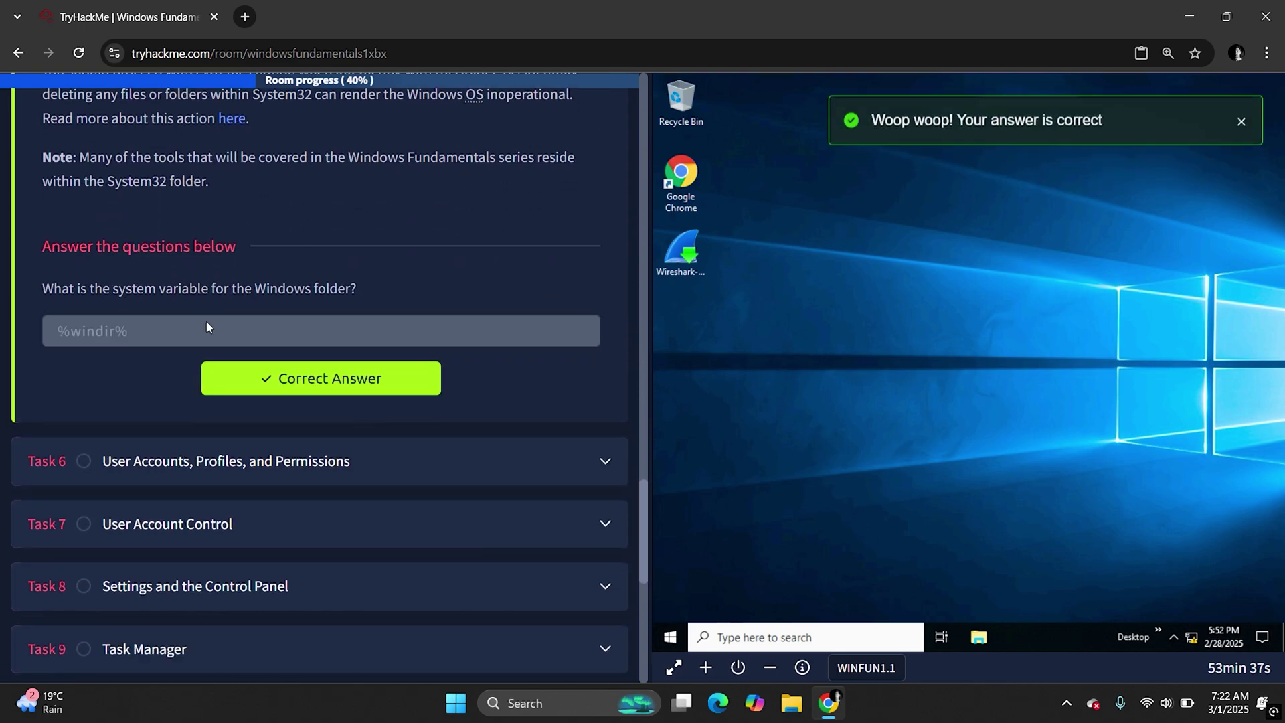
- Open Task 6, User Accounts, Profiles, and Permissions, and read its text on account types, profiles and local user management
left_click(225, 462)
scroll(226, 458, "down", 10)
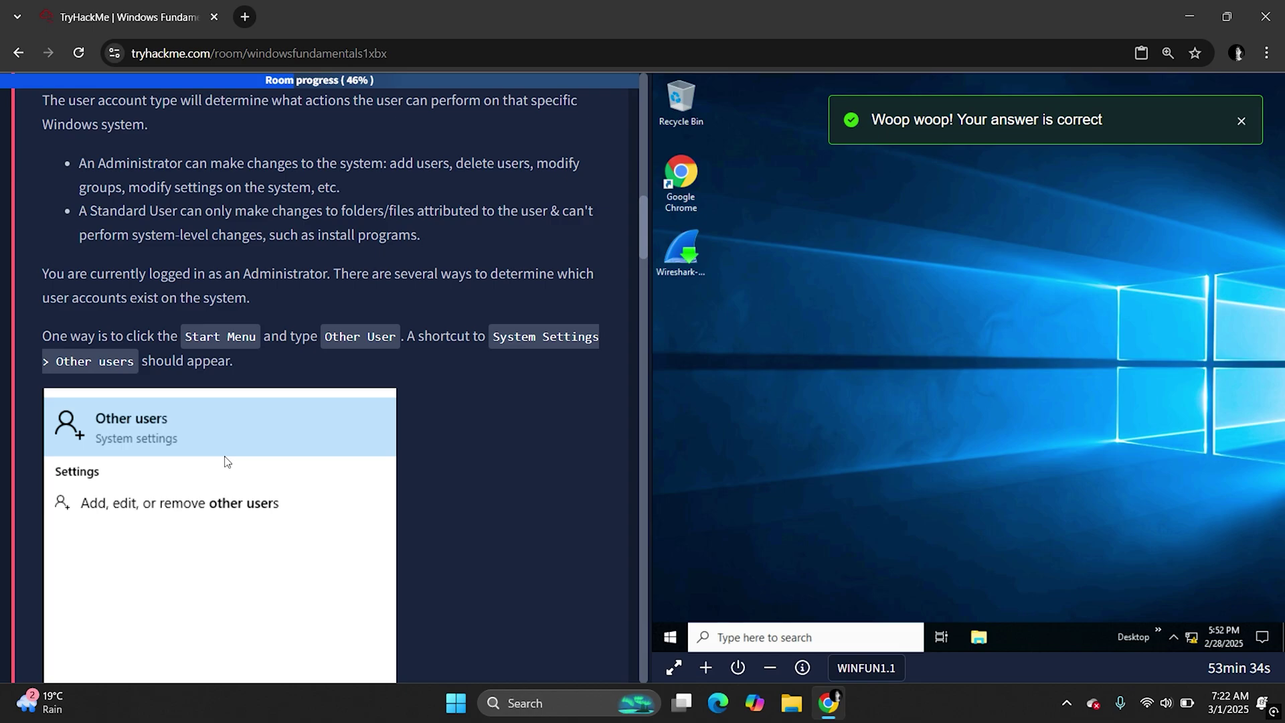
scroll(224, 455, "up", 1)
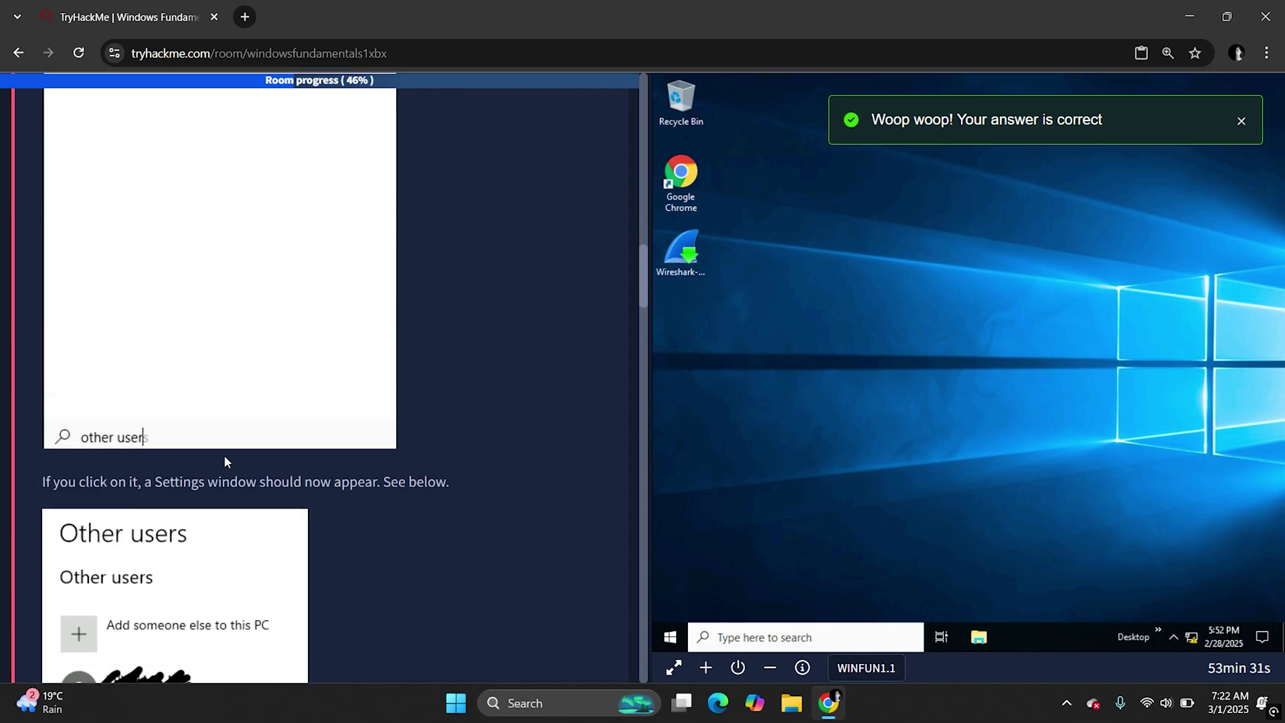
scroll(223, 456, "up", 2)
scroll(225, 461, "down", 3)
scroll(225, 462, "up", 7)
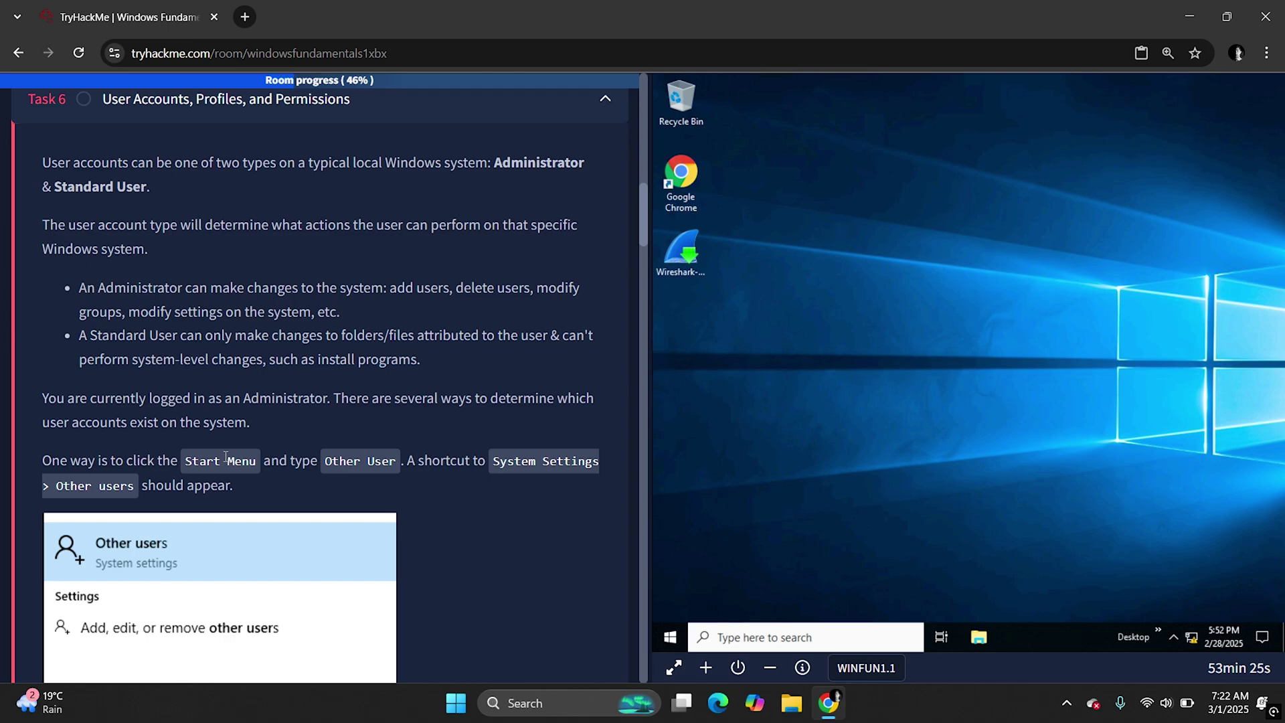
scroll(225, 458, "down", 1)
scroll(226, 461, "down", 3)
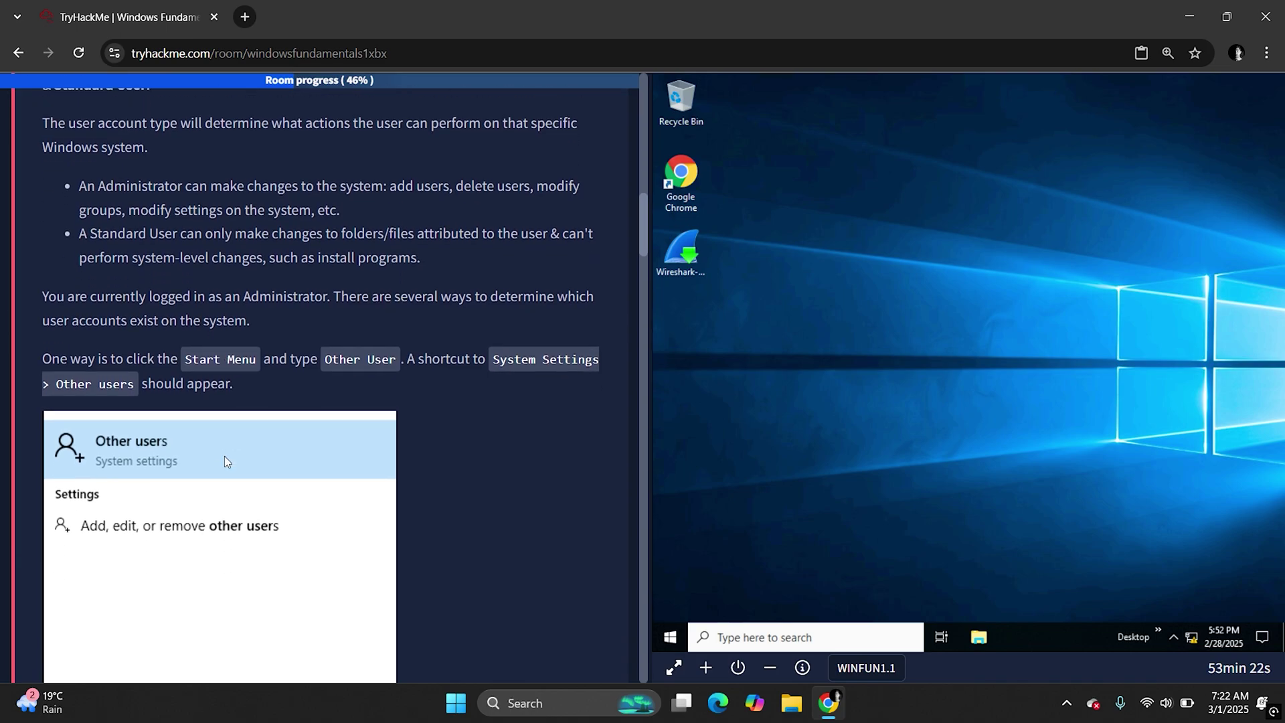
scroll(228, 461, "down", 9)
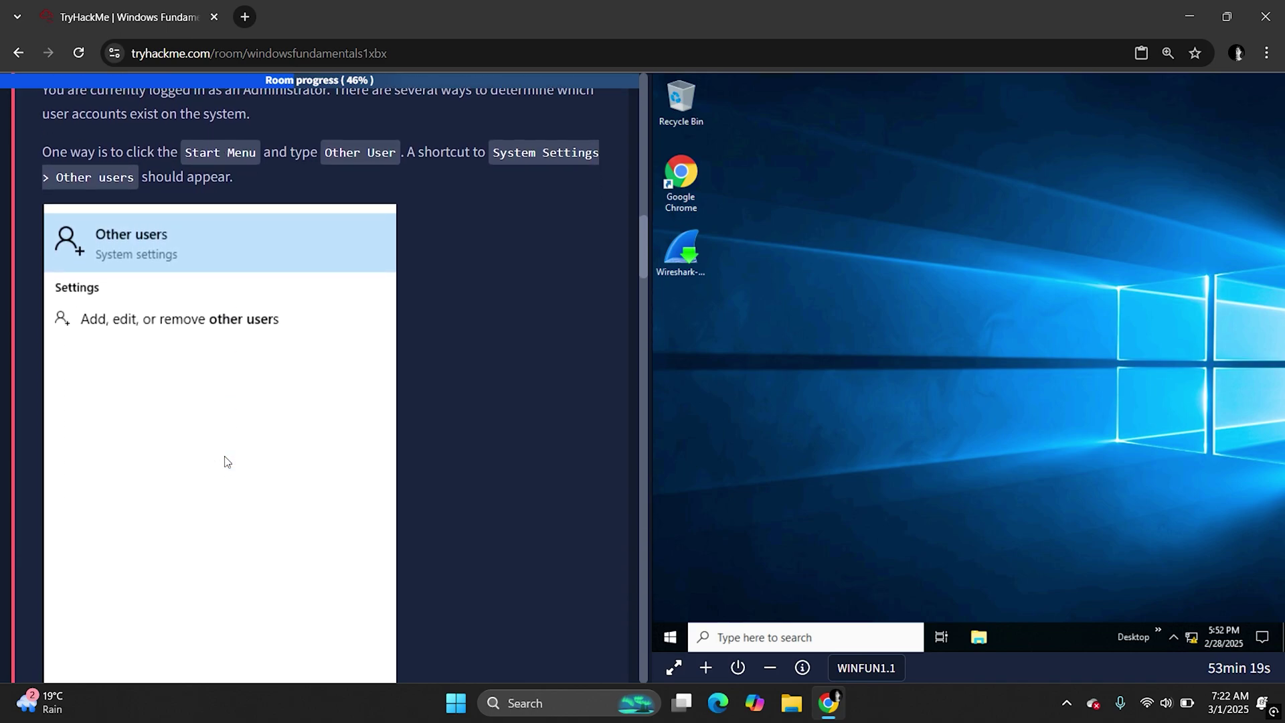
scroll(225, 460, "down", 12)
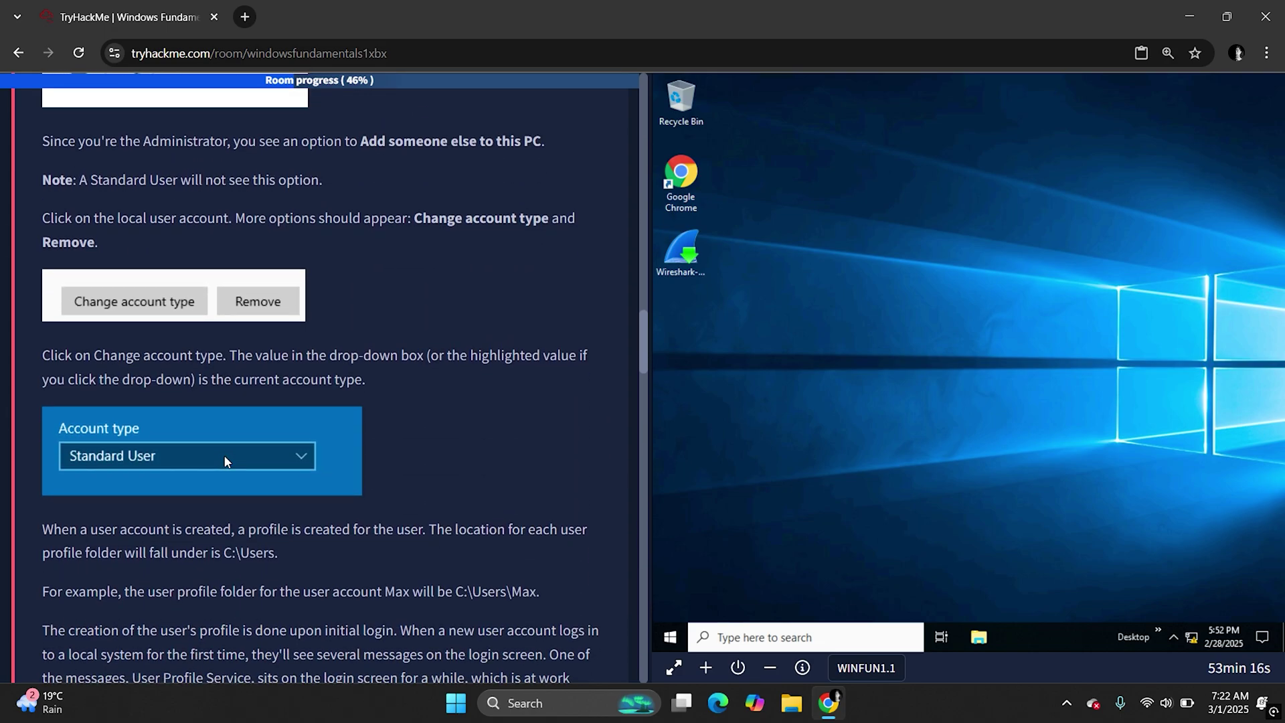
scroll(224, 460, "down", 16)
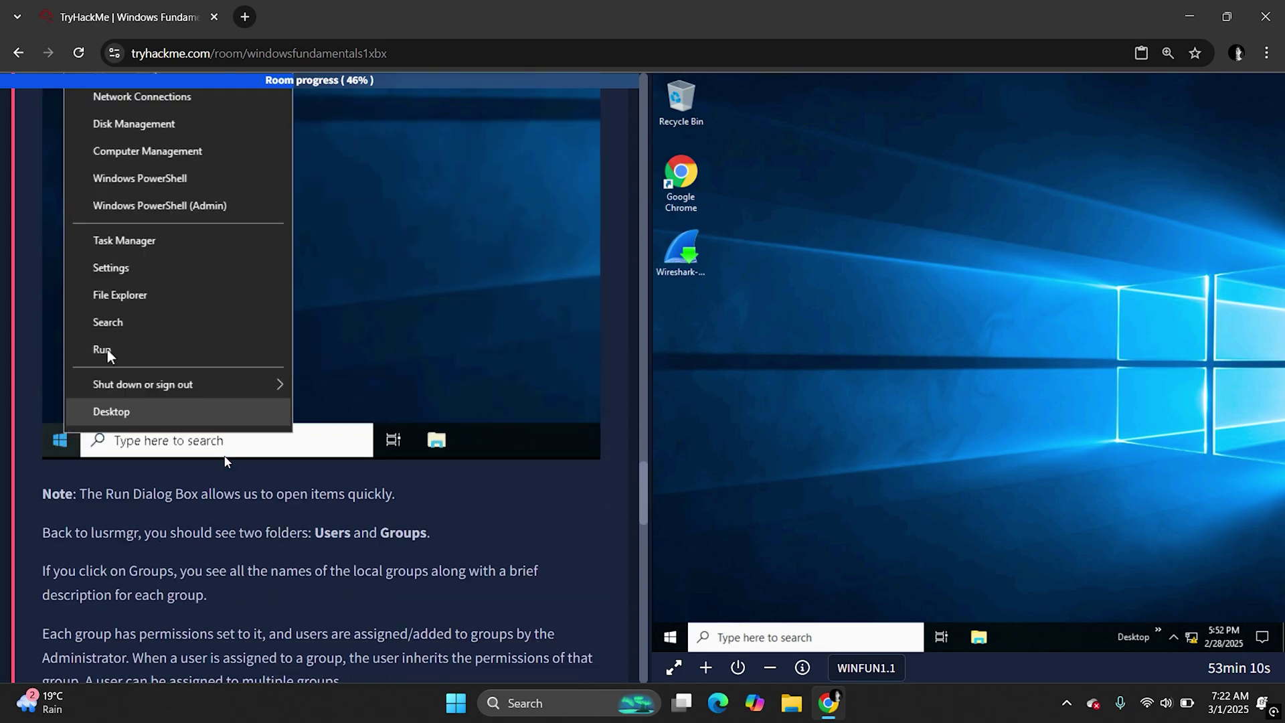
scroll(225, 461, "down", 6)
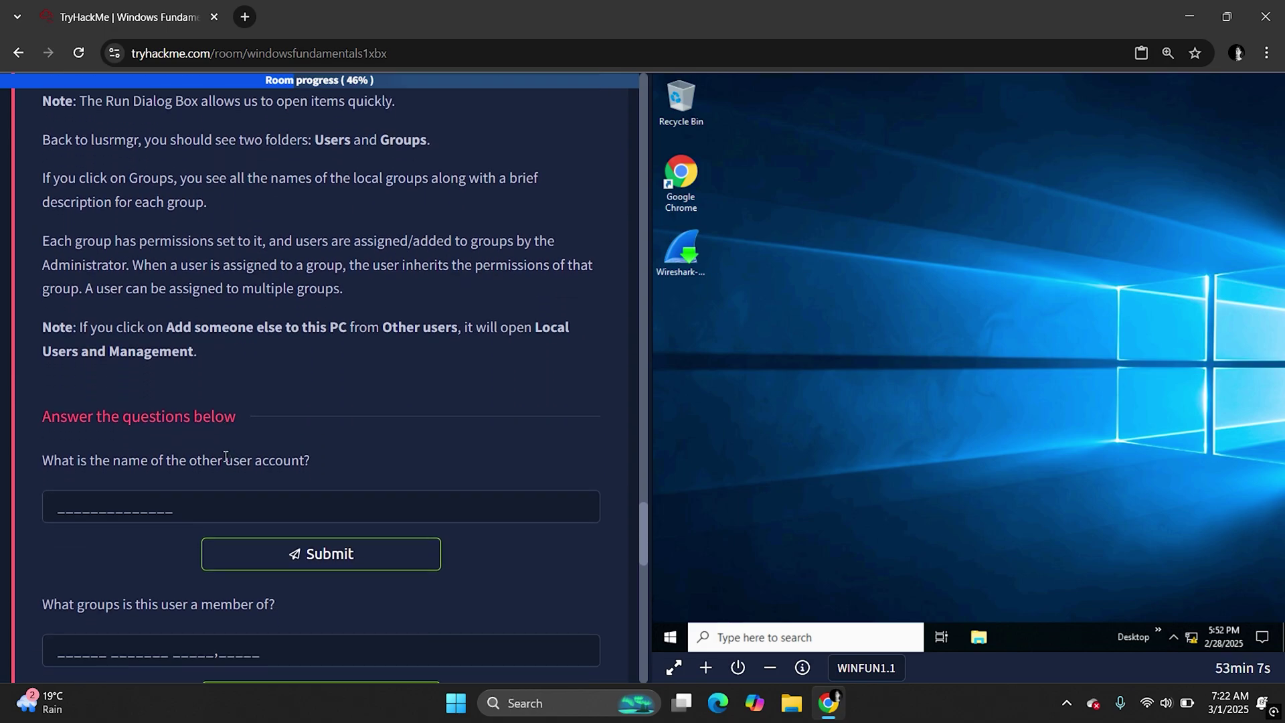
scroll(225, 458, "up", 9)
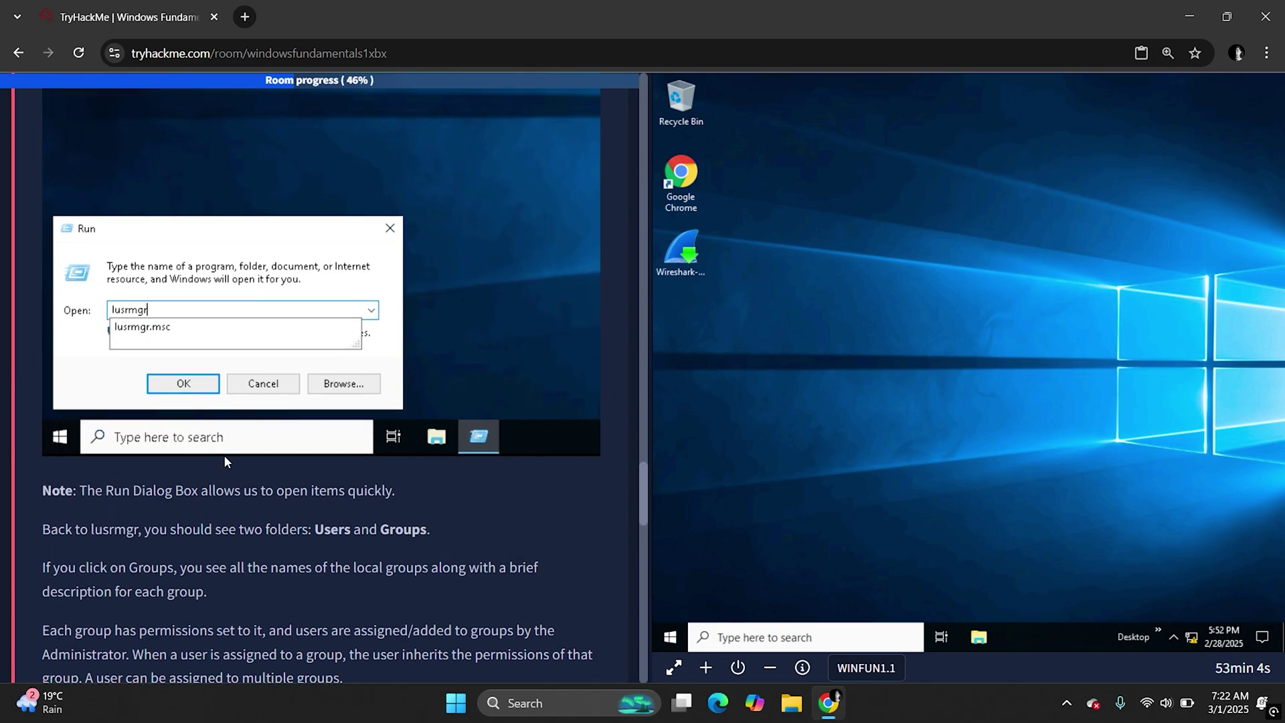
scroll(297, 476, "up", 1)
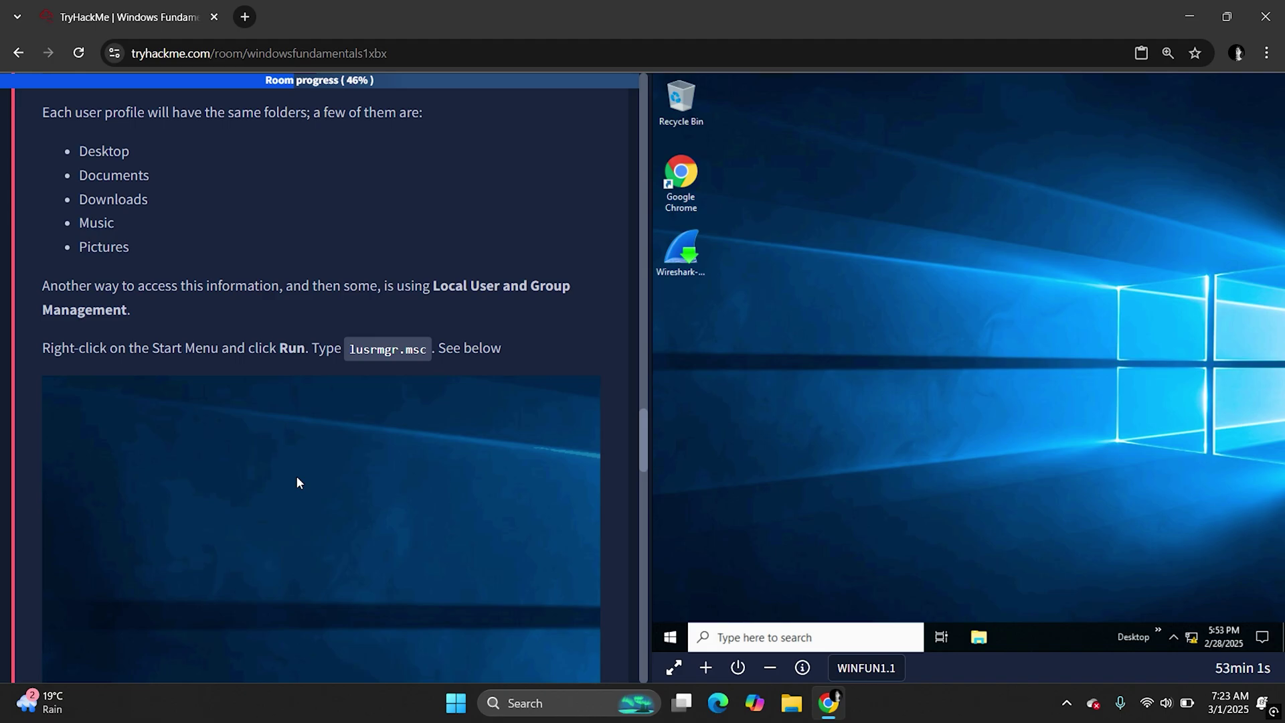
- Launch Local Users and Groups in the virtual machine by running lusrmgr.msc from the Run dialog
scroll(297, 480, "down", 1)
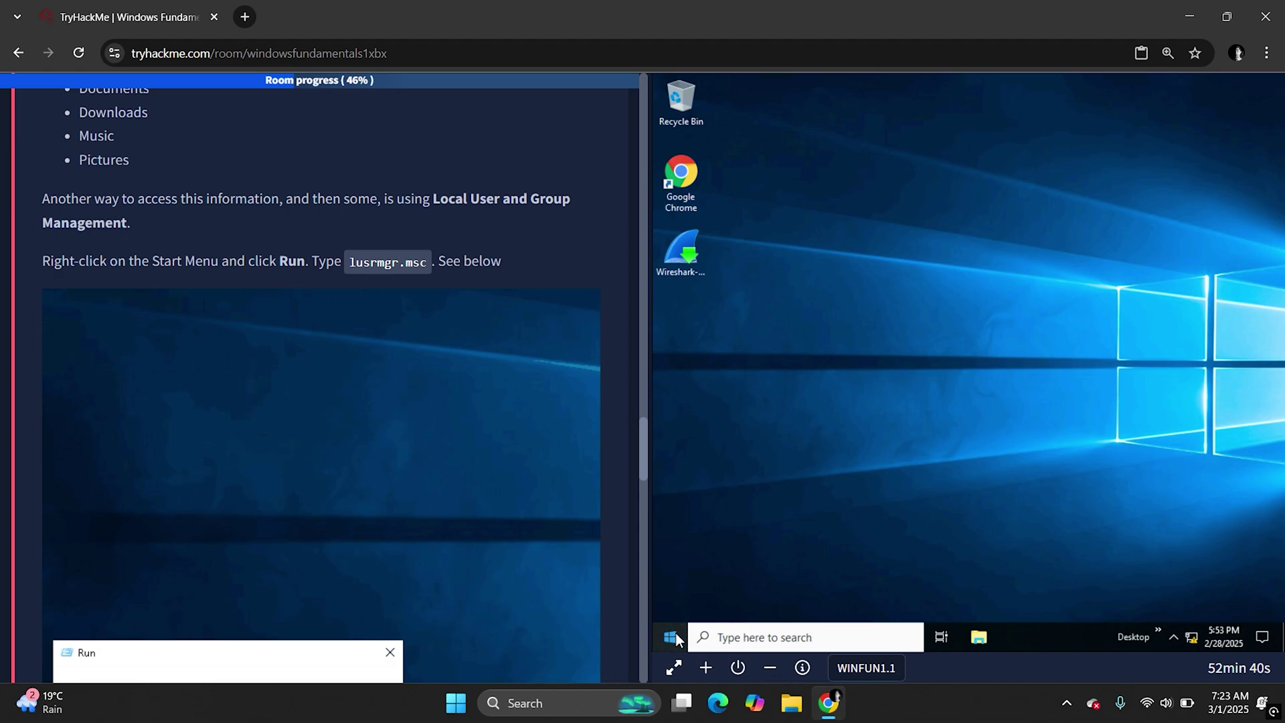
right_click(675, 637)
left_click(718, 560)
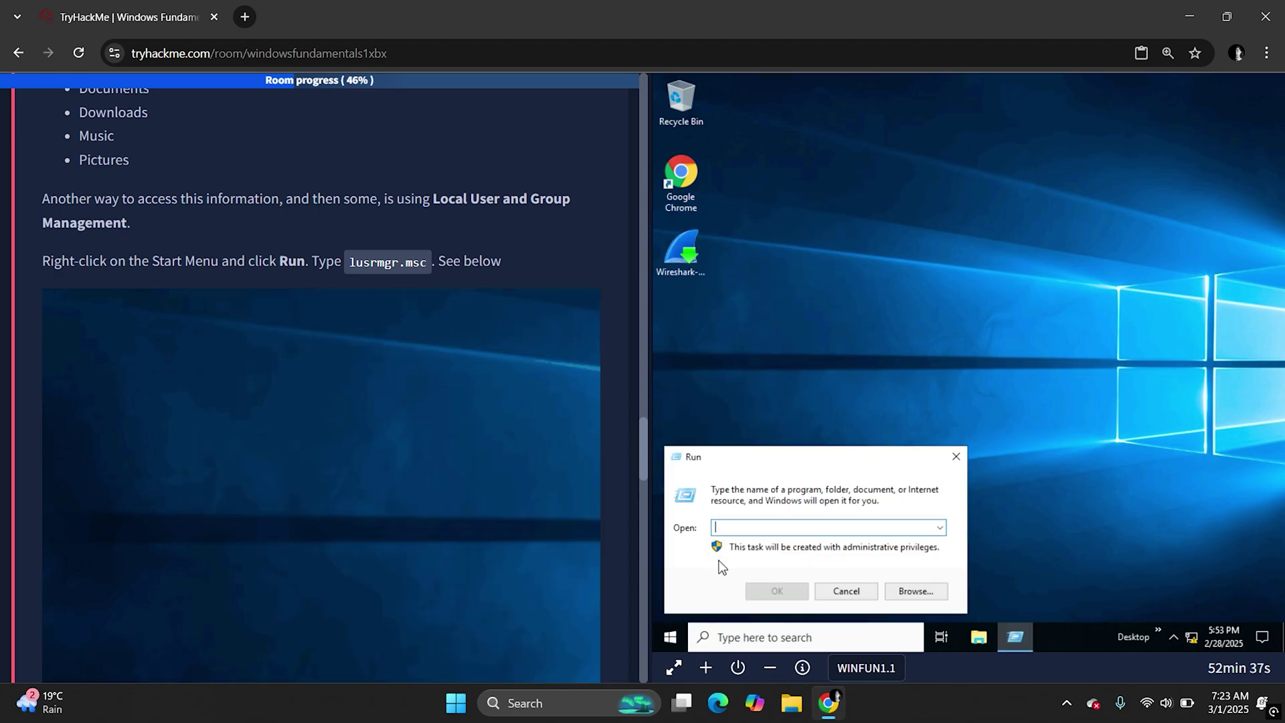
type("lusrmgr")
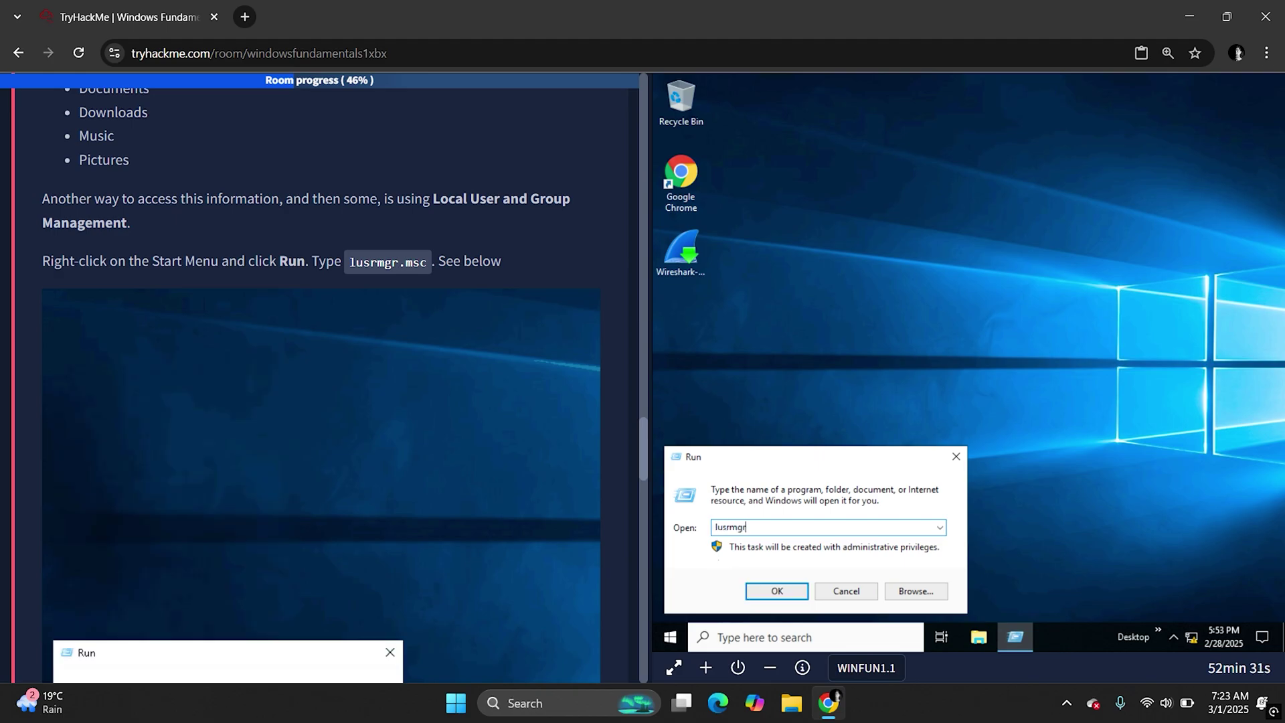
type(".msc")
key("Return")
- Look up the other user account in the Users folder and submit "tryhackmebilly" as its name in Task 6
scroll(327, 535, "down", 2)
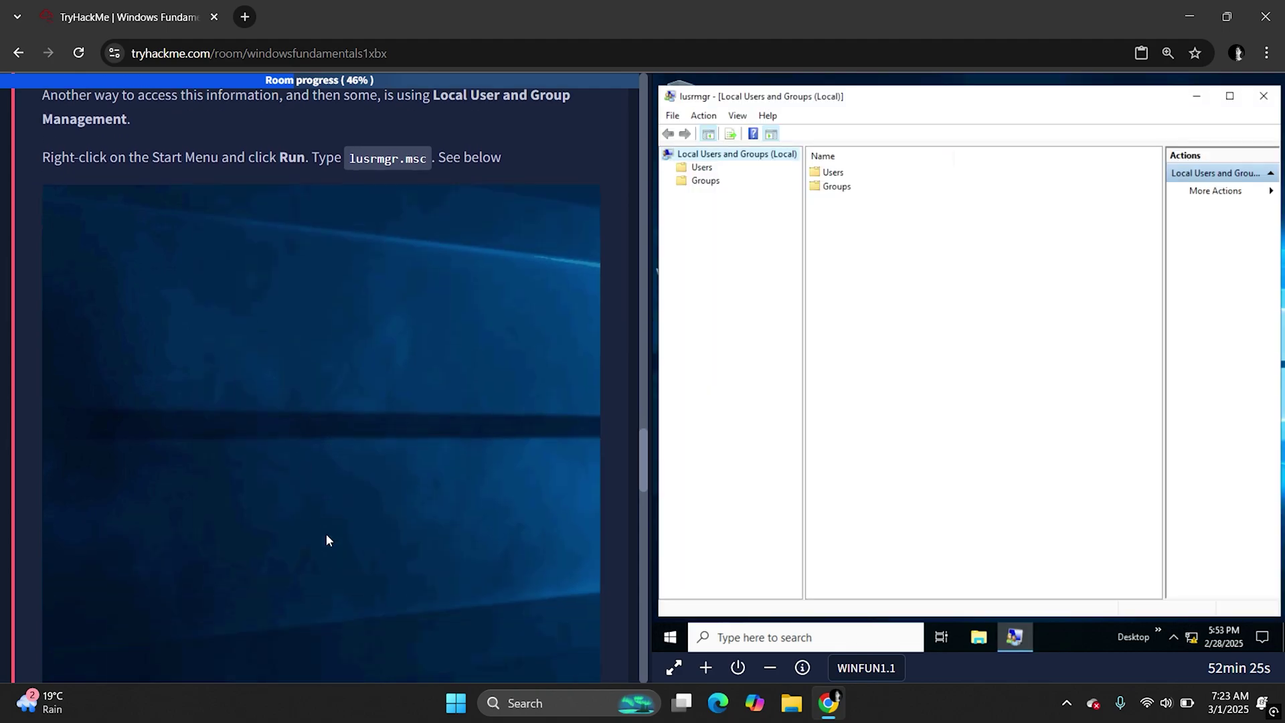
scroll(327, 533, "down", 10)
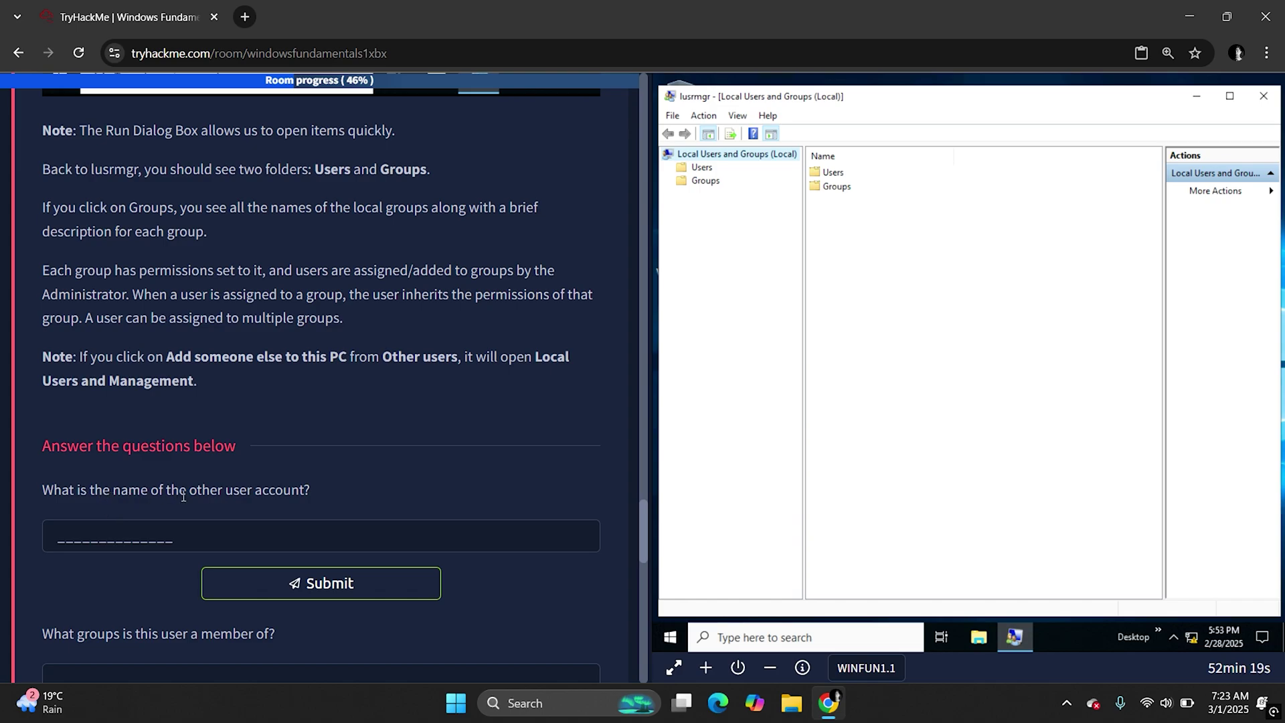
left_click(700, 169)
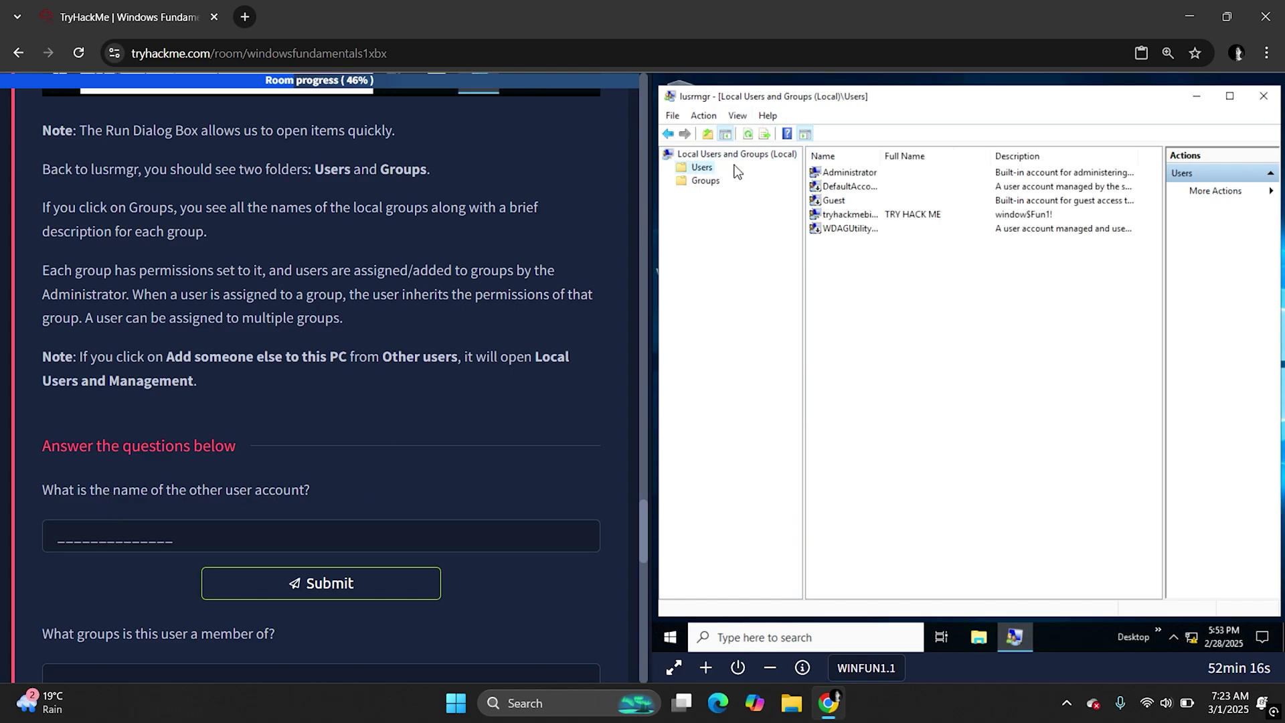
left_click(848, 215)
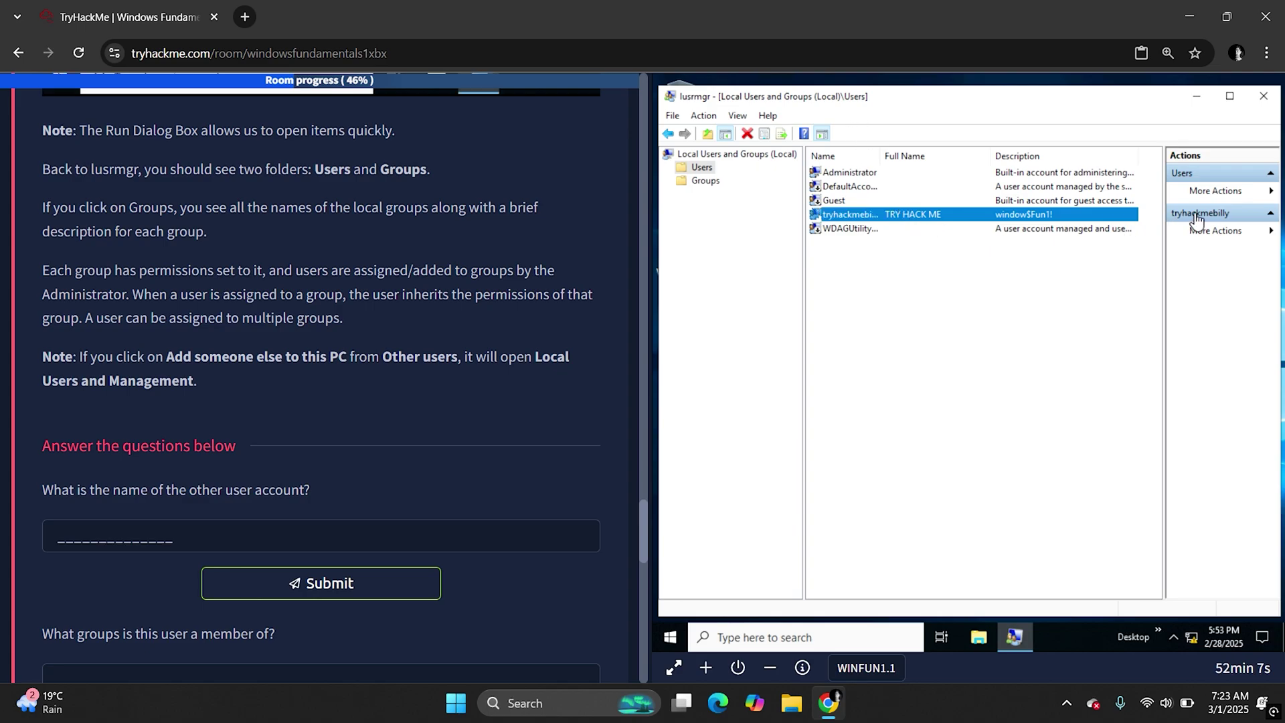
left_click(173, 539)
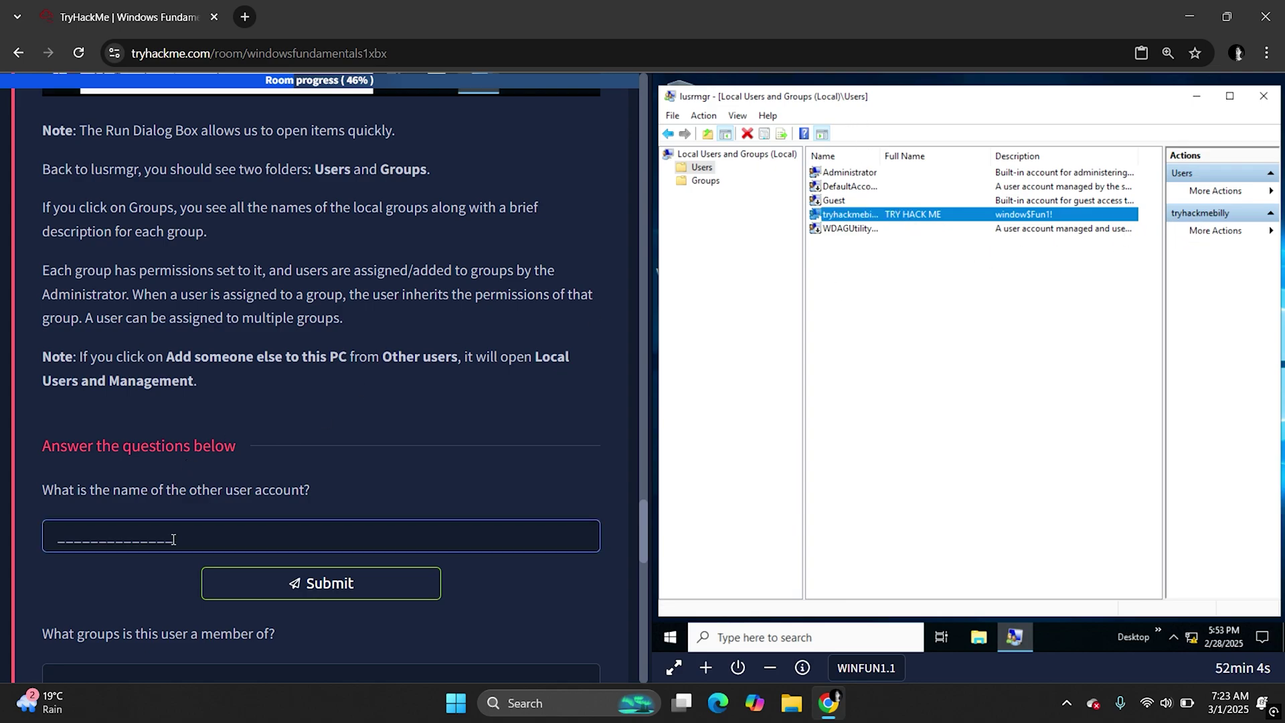
type("tryhackmebilly")
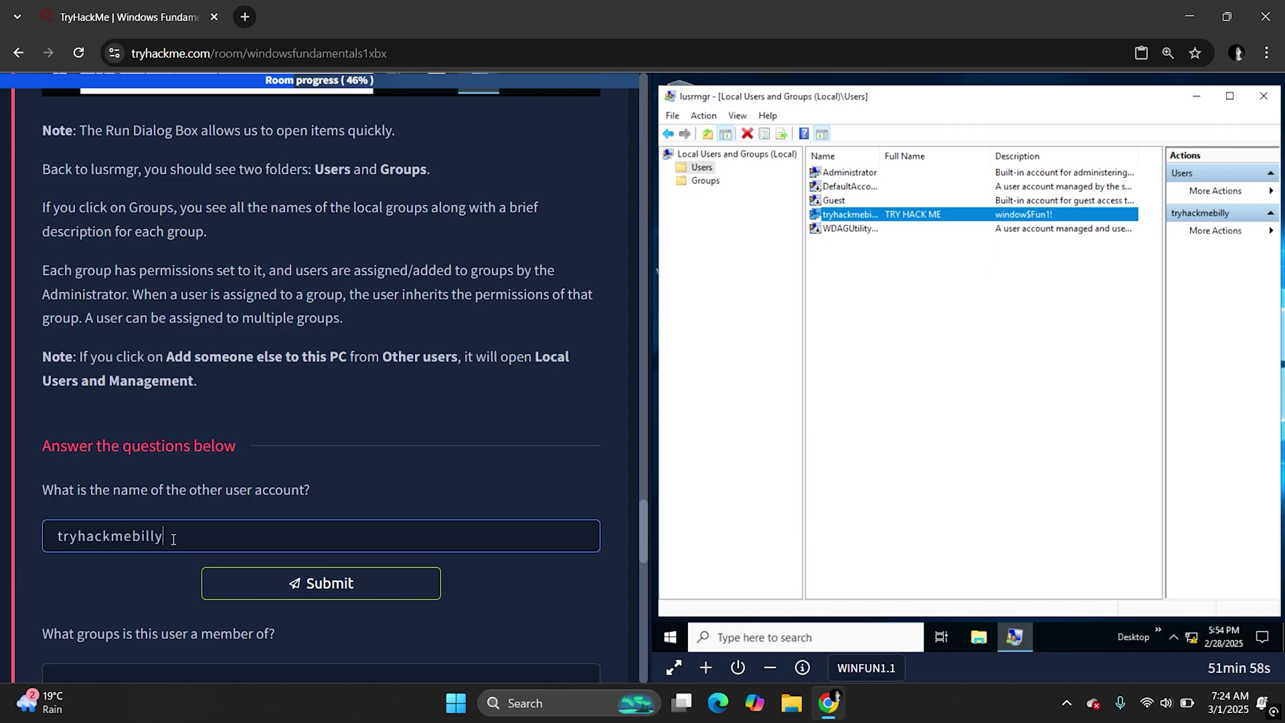
key("Return")
- Look up tryhackmebilly's group memberships in its account properties and submit "remote desktop users,users" as the groups answer in Task 6
scroll(172, 539, "down", 2)
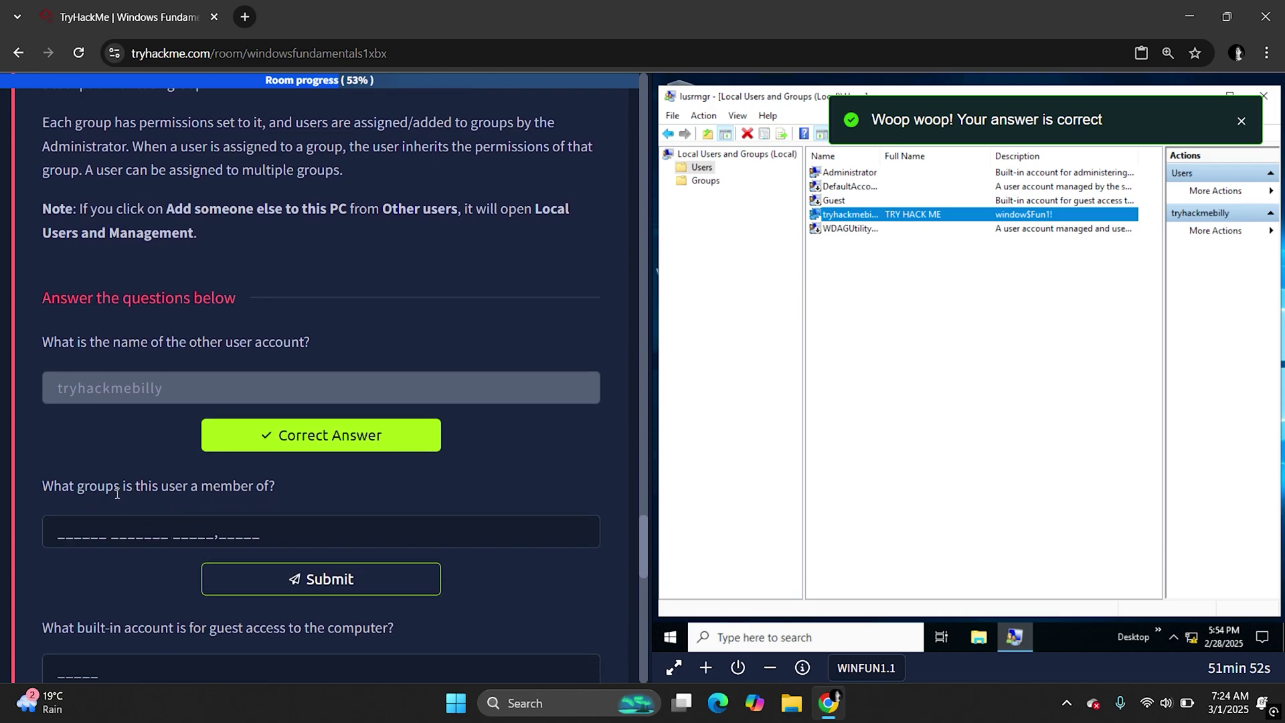
left_click_drag(56, 487, 280, 485)
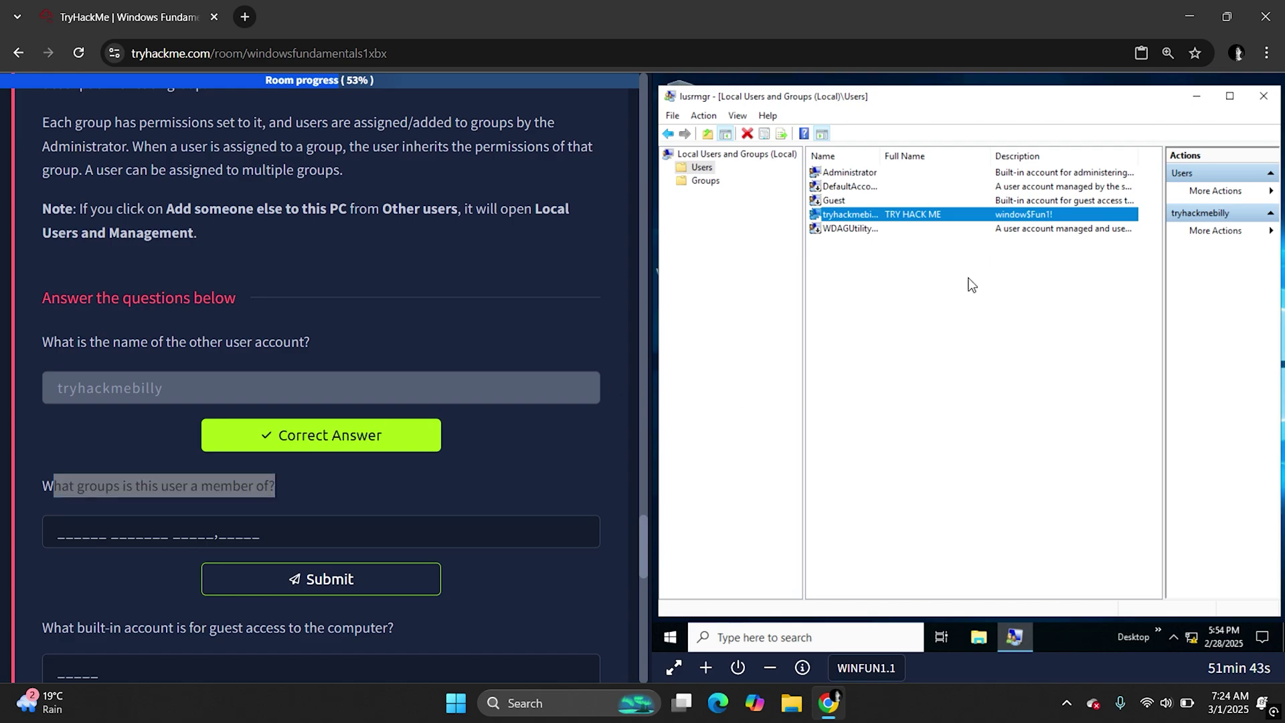
double_click(888, 221)
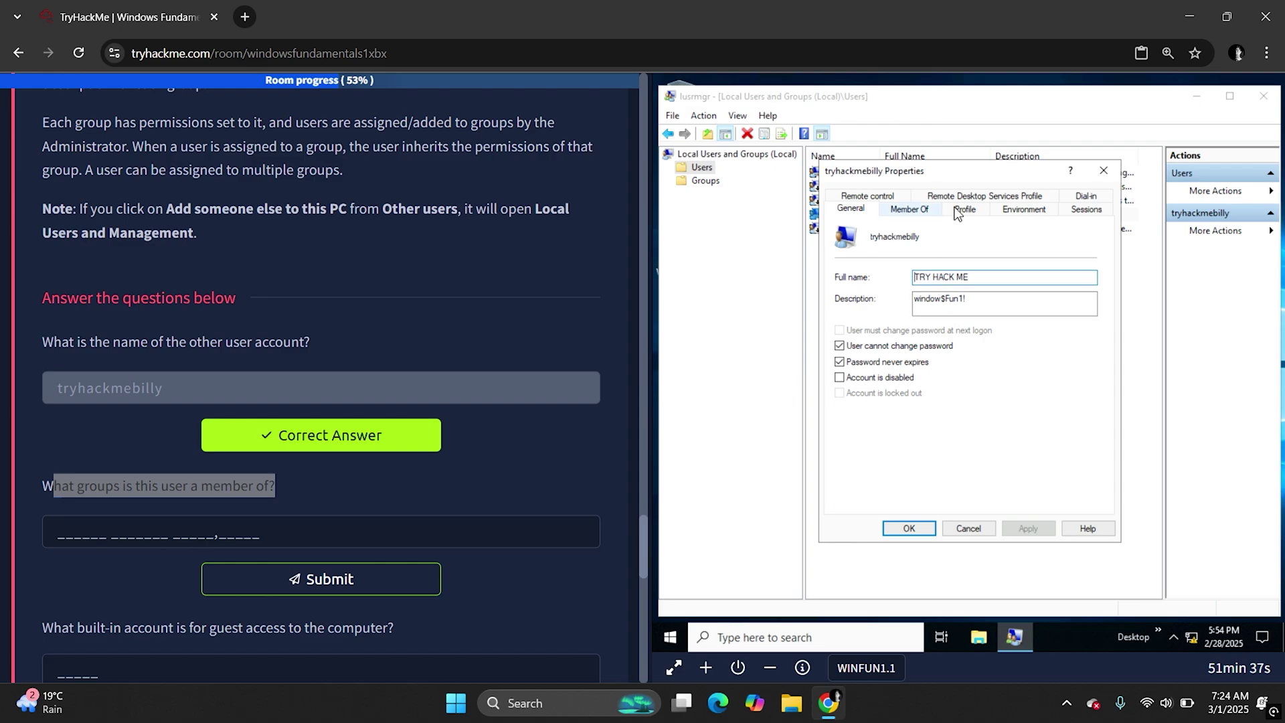
left_click(910, 210)
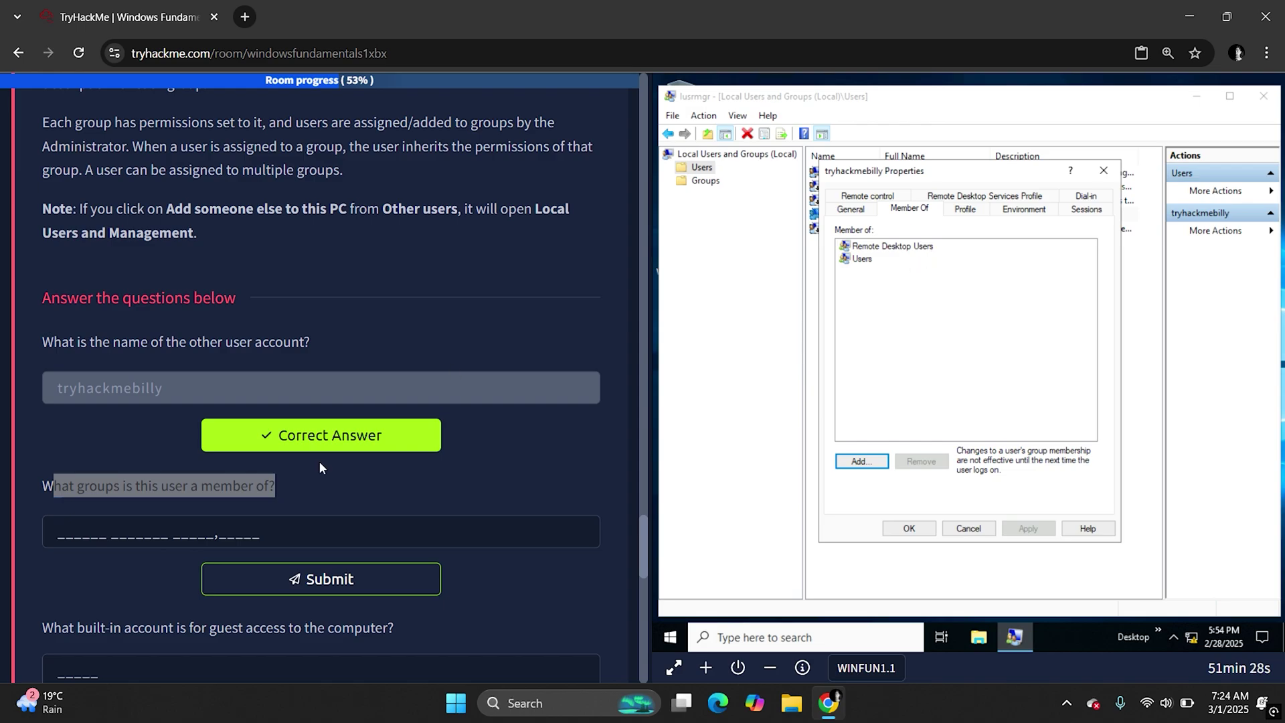
left_click(110, 530)
type("rem")
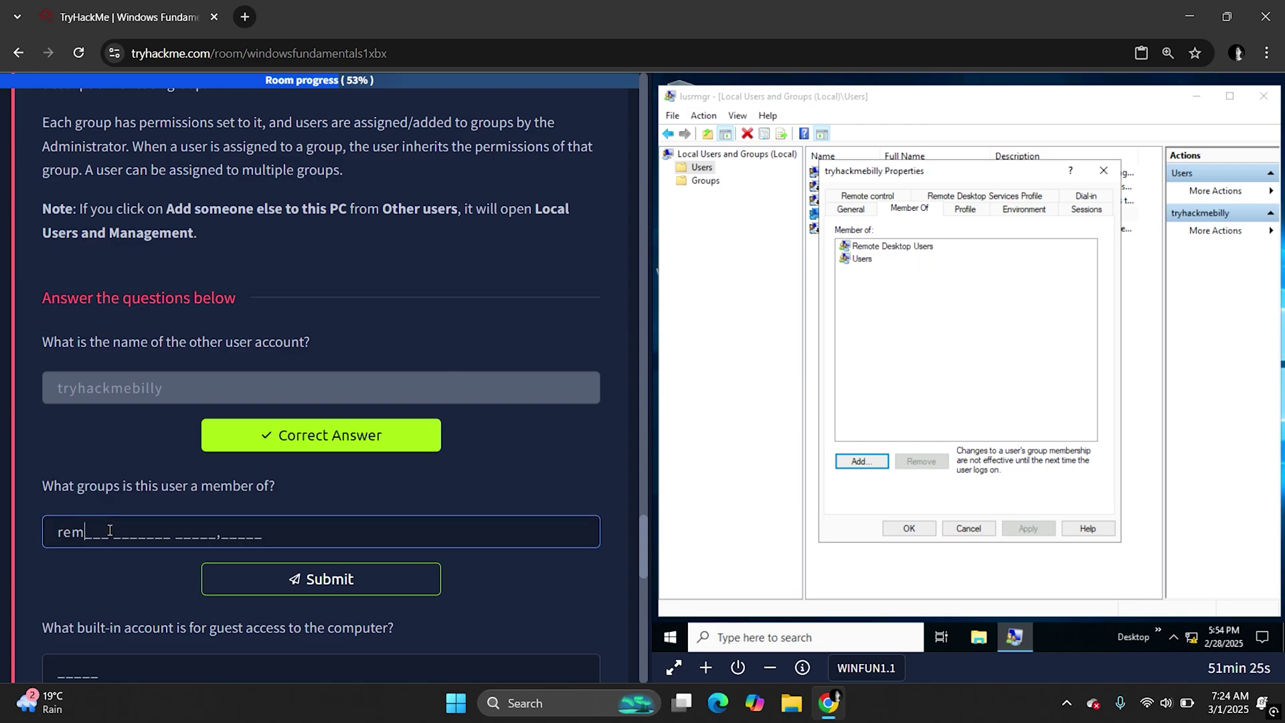
type("ote desktop ")
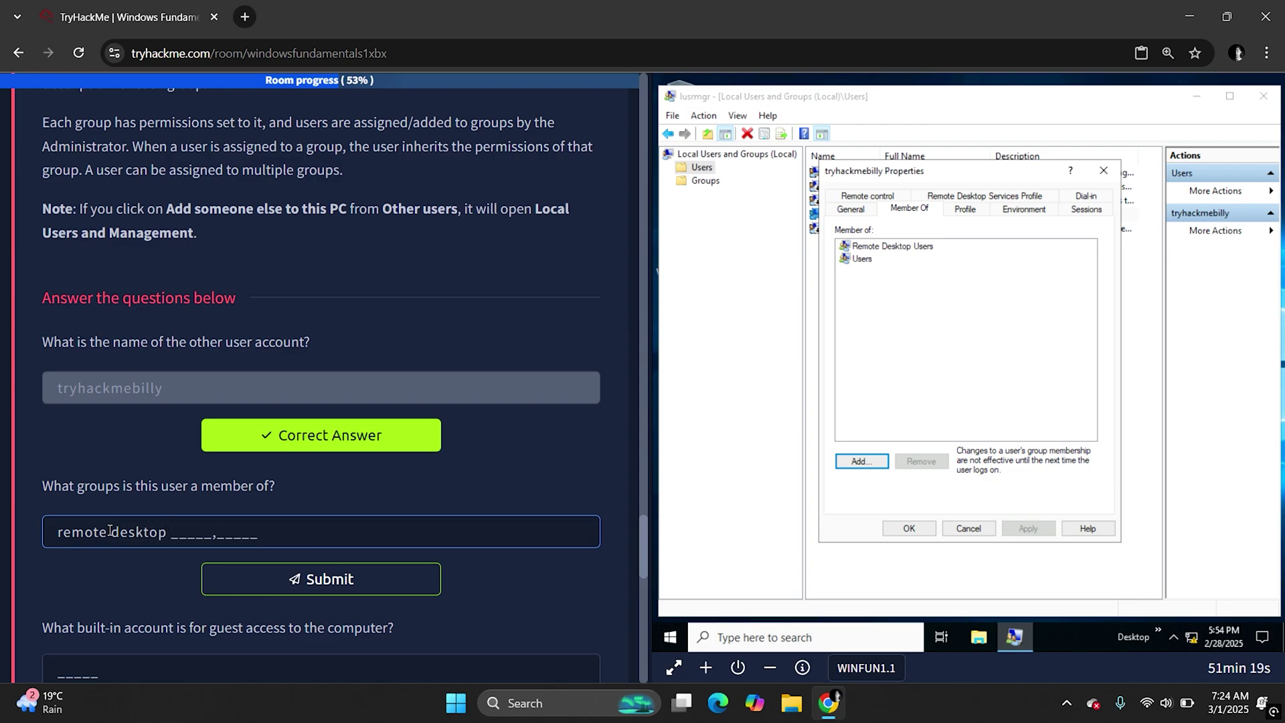
type("users,users")
left_click(284, 590)
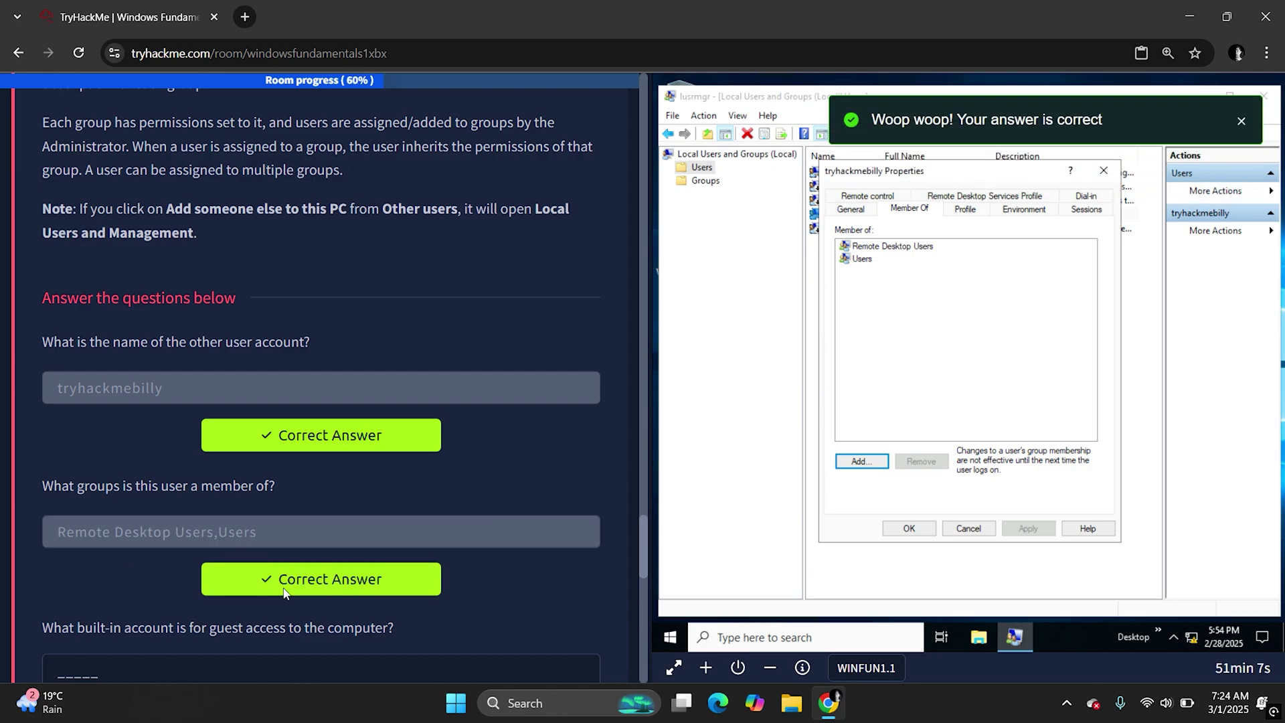
- Copy the name "Guest" from the Guest account's properties, submit it as the built-in guest access account, and close the properties
scroll(282, 586, "down", 1)
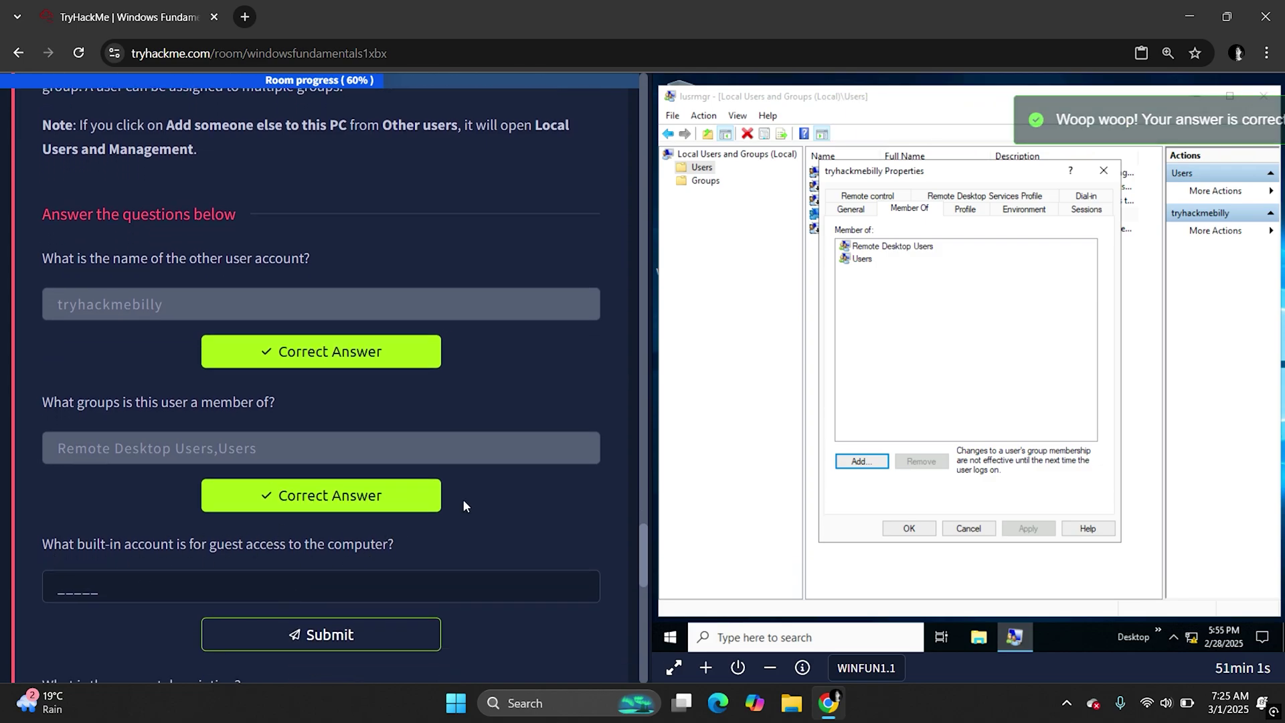
left_click(1104, 173)
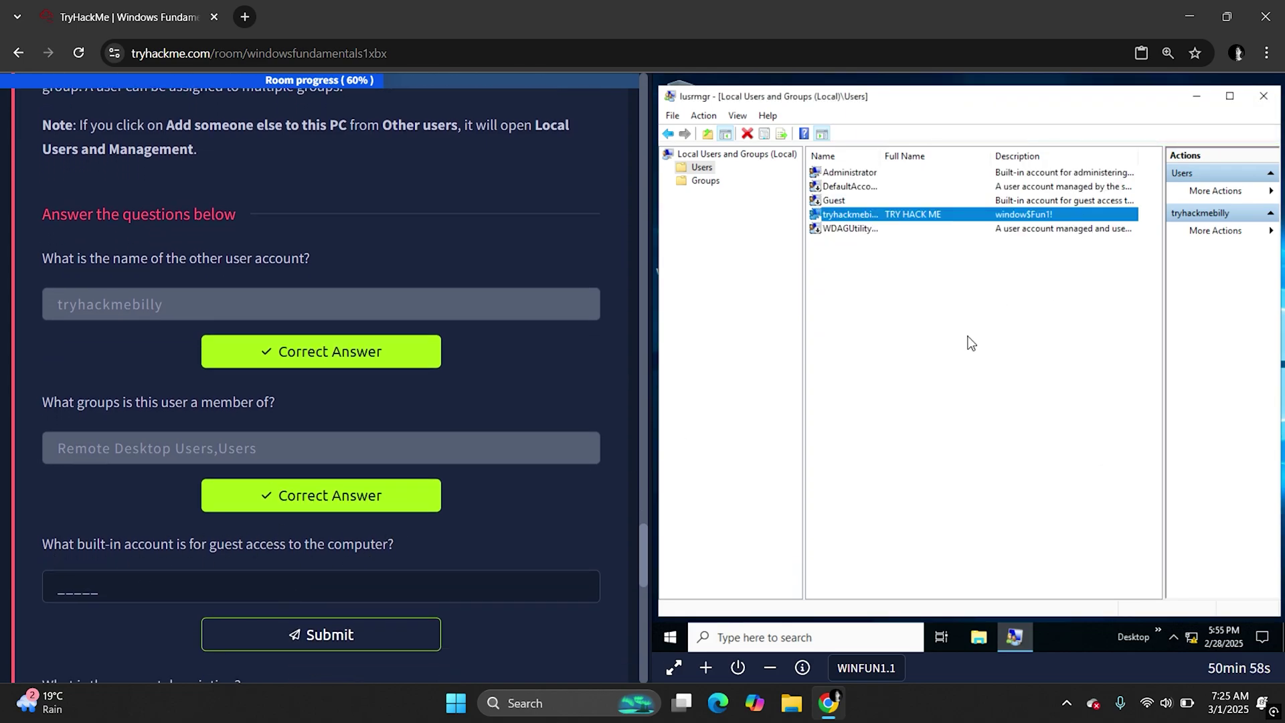
double_click(1071, 199)
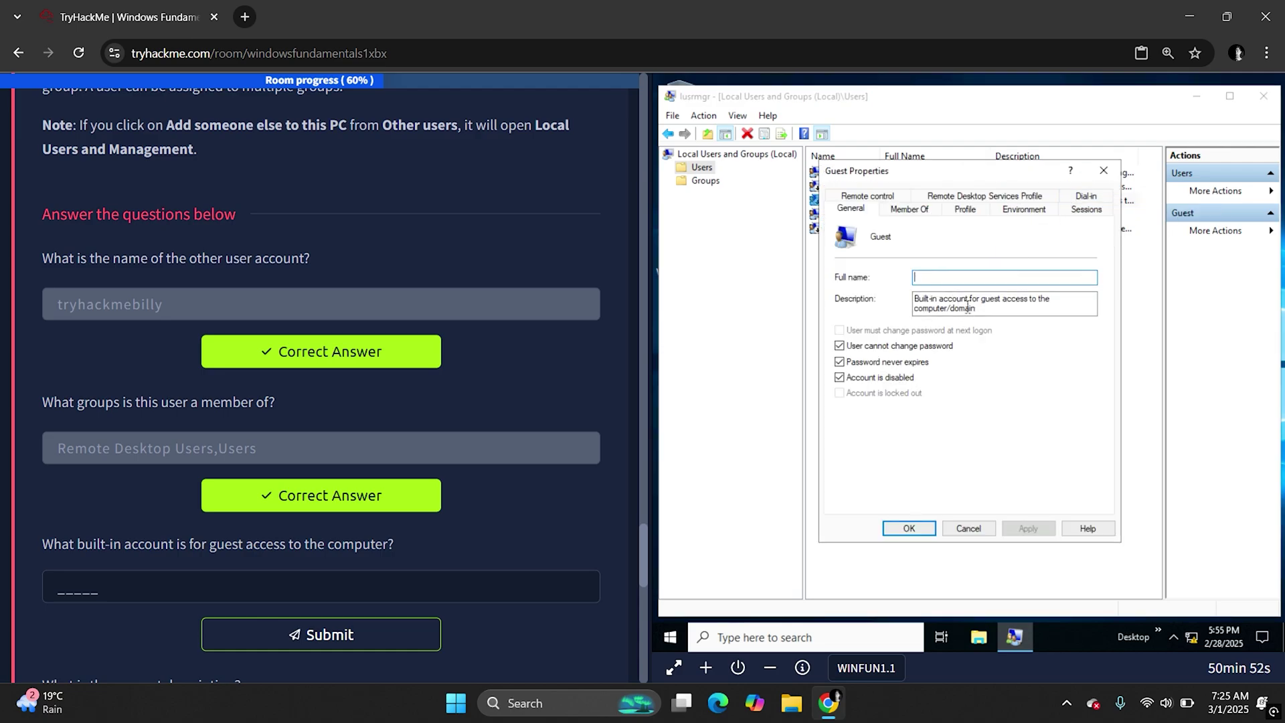
left_click_drag(984, 308, 897, 287)
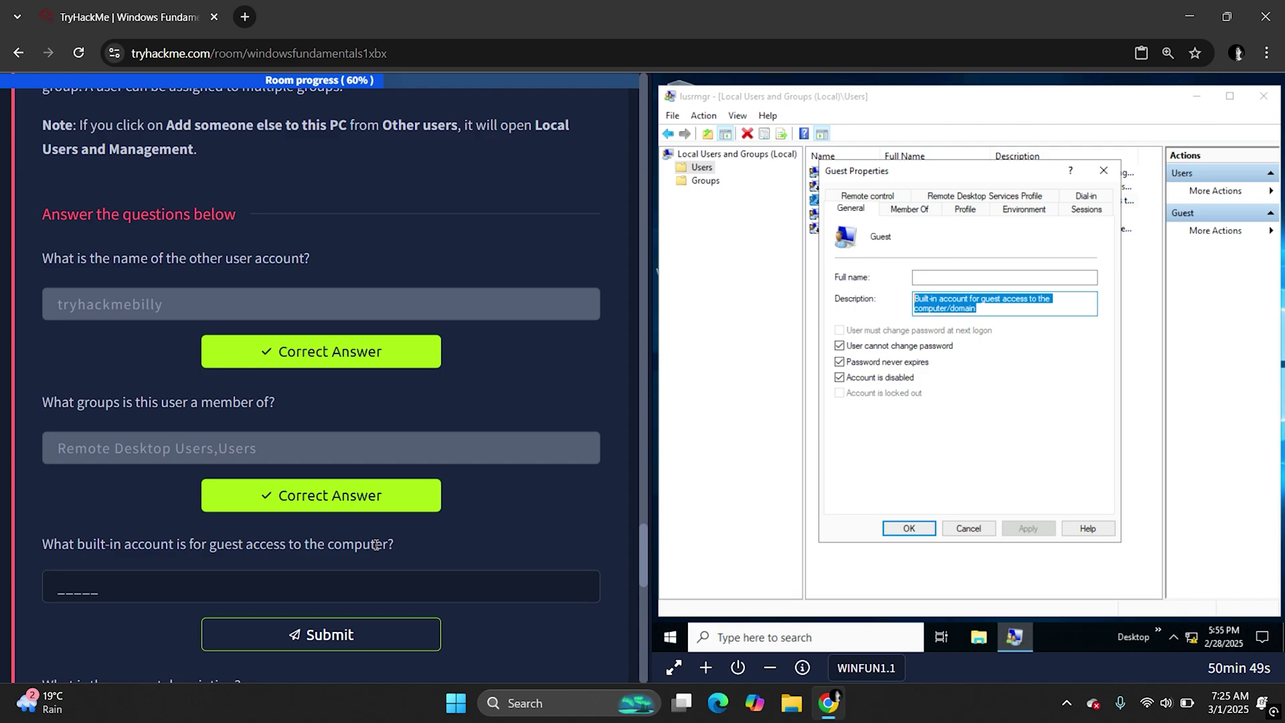
double_click(875, 240)
key("ctrl+c")
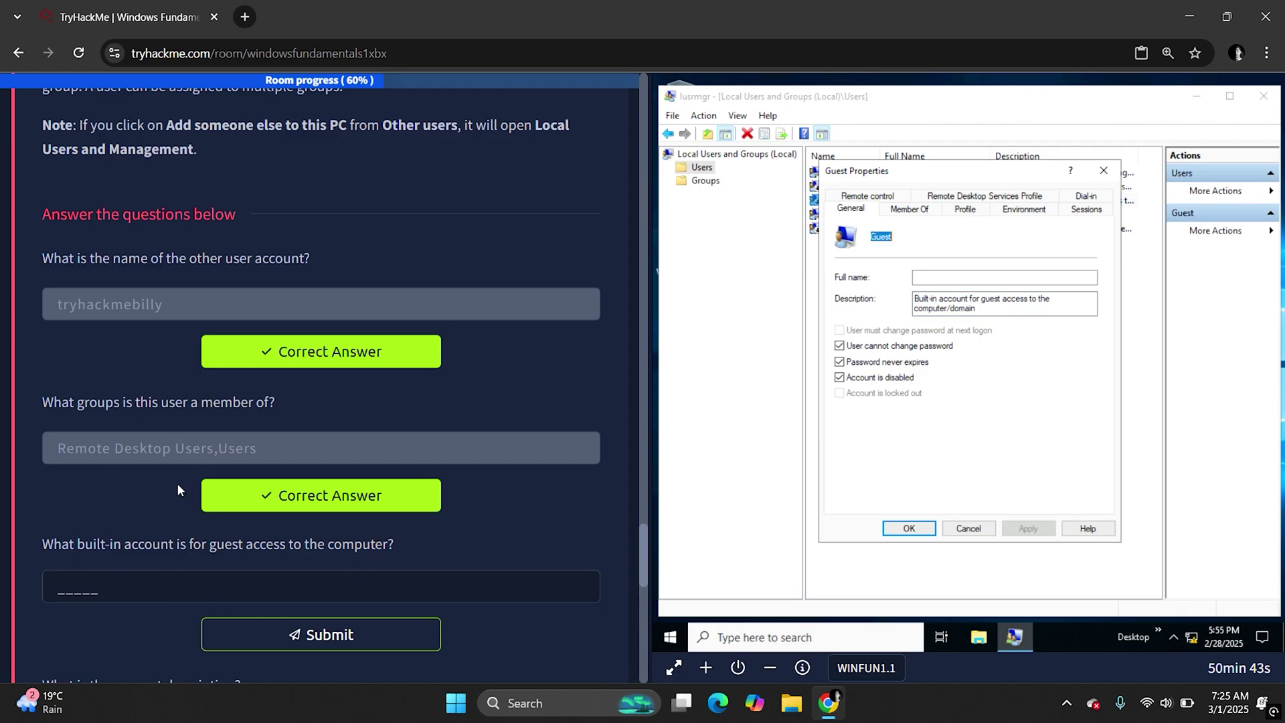
left_click(124, 577)
key("ctrl+v")
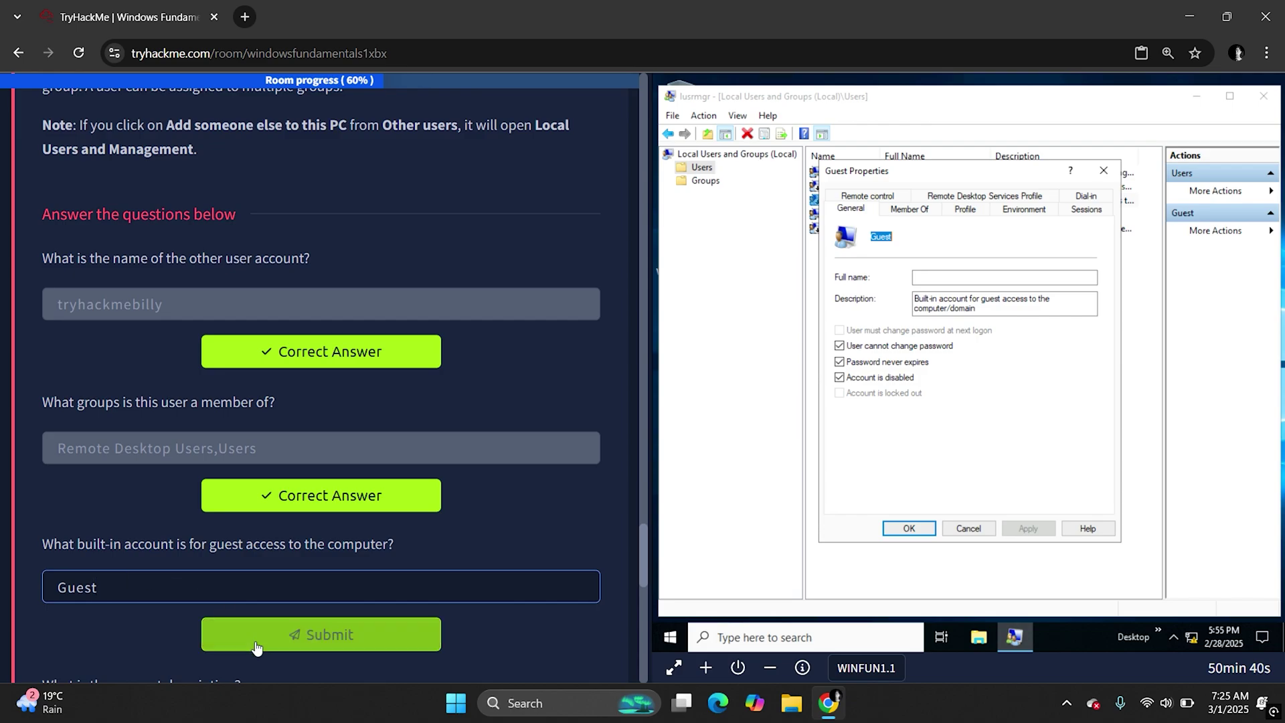
left_click(319, 644)
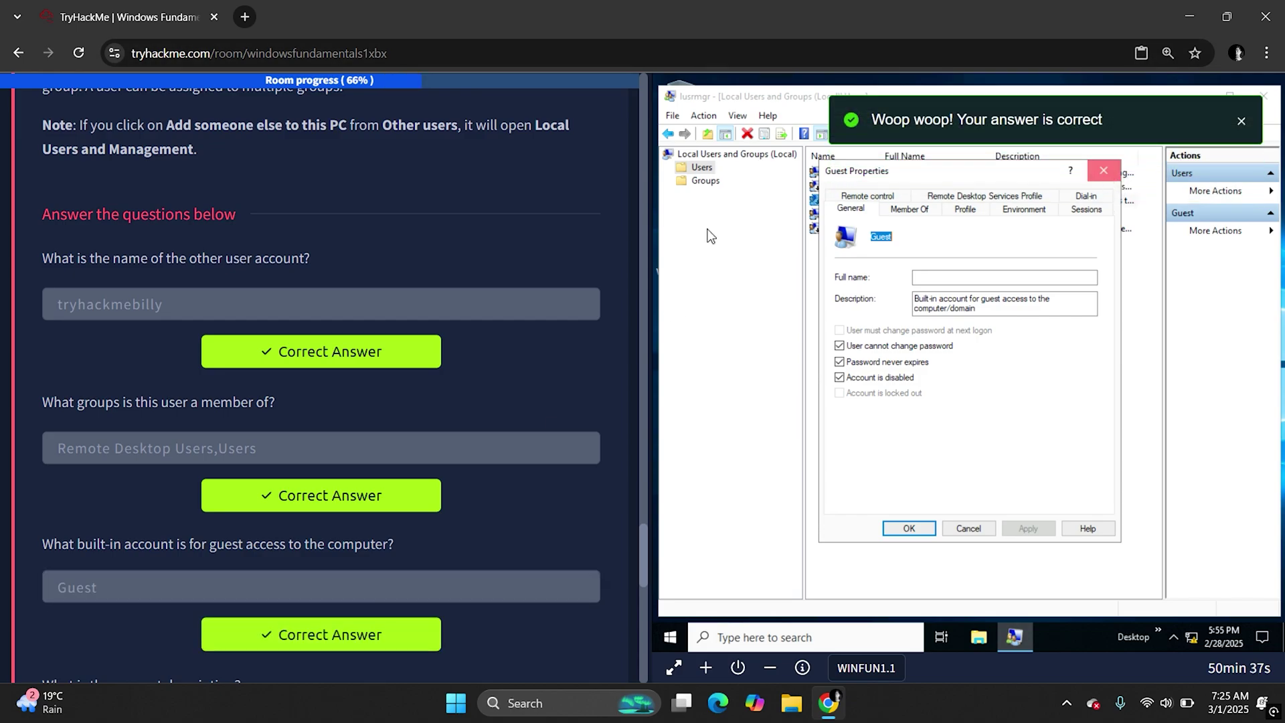
left_click(1103, 171)
- Copy the description from tryhackmebilly's account properties and submit it as the account description in Task 6
scroll(343, 452, "down", 2)
scroll(343, 453, "down", 3)
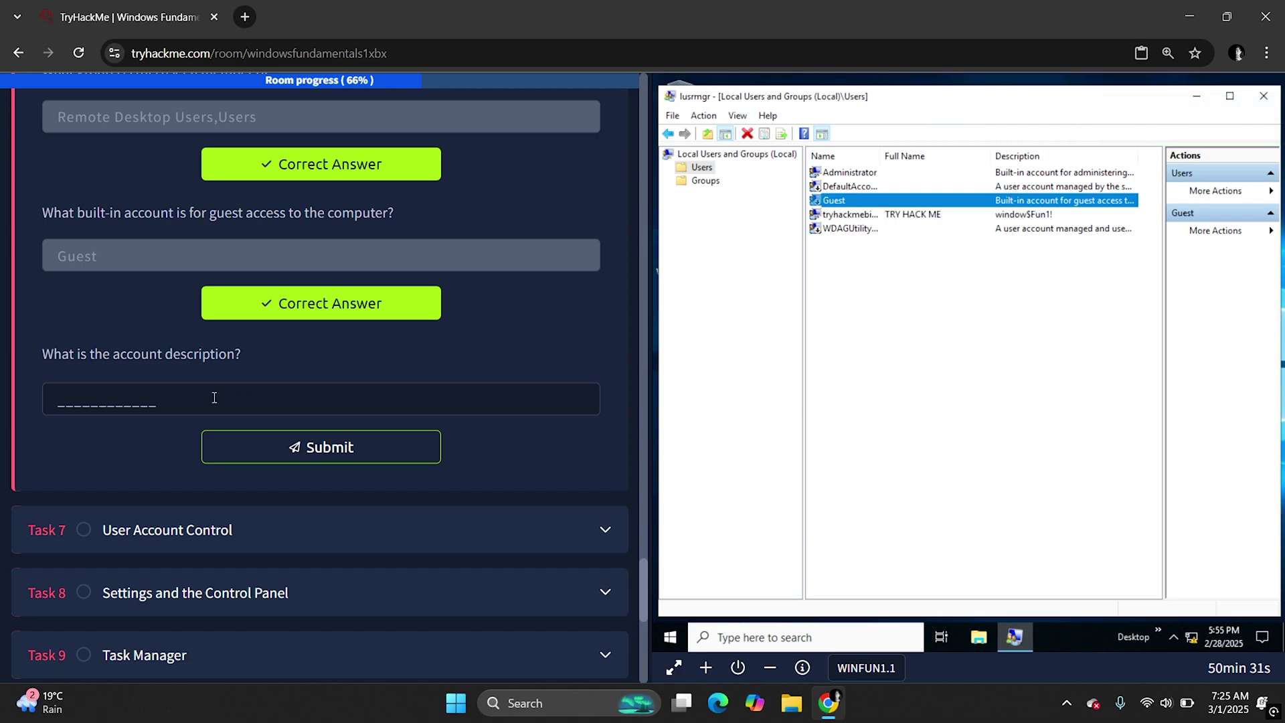
double_click(918, 215)
double_click(982, 297)
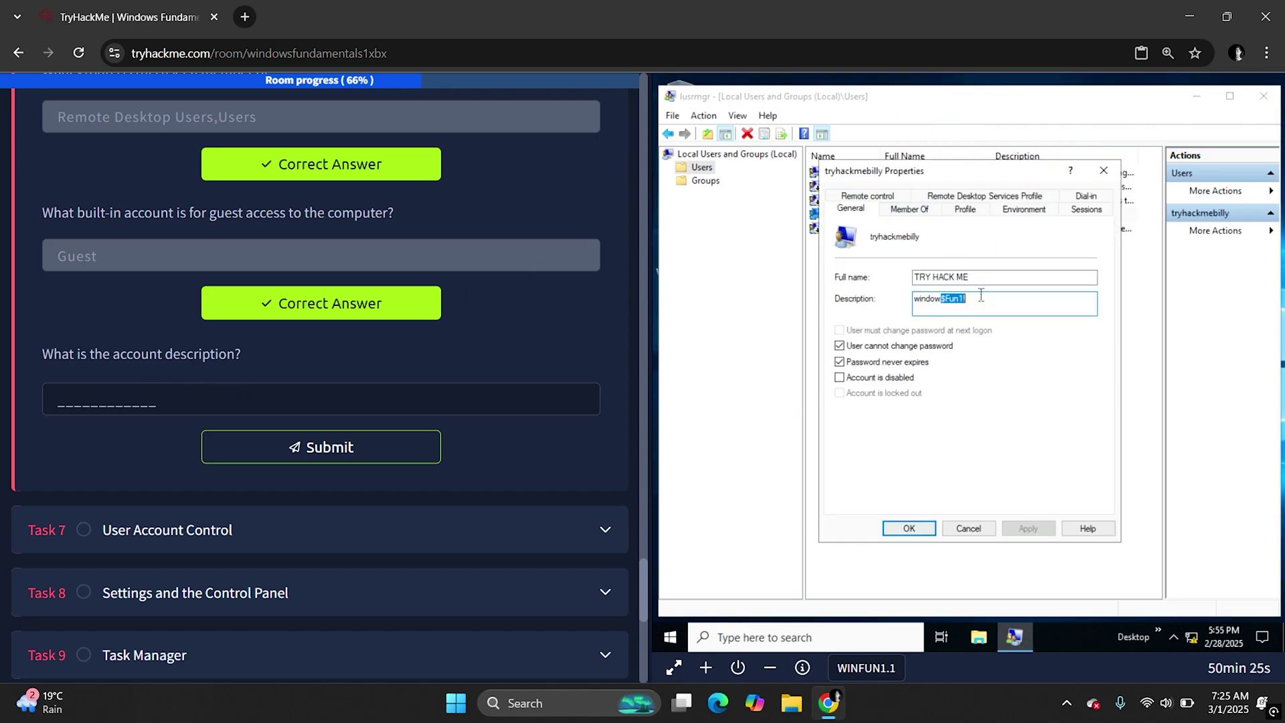
key("ctrl+a")
key("ctrl+c")
left_click(91, 396)
key("ctrl+v")
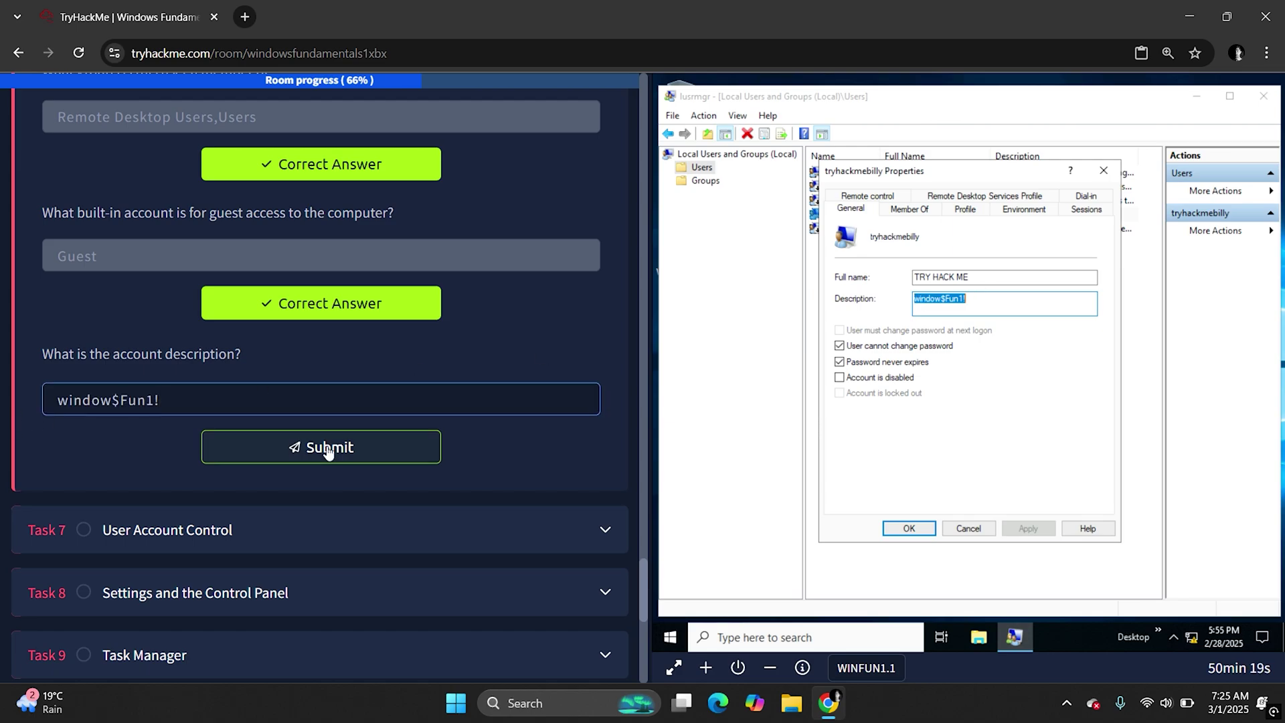
left_click(380, 450)
- Open Task 7, User Account Control, and read its text on elevated privileges, file permissions and the UAC prompt
scroll(379, 451, "down", 1)
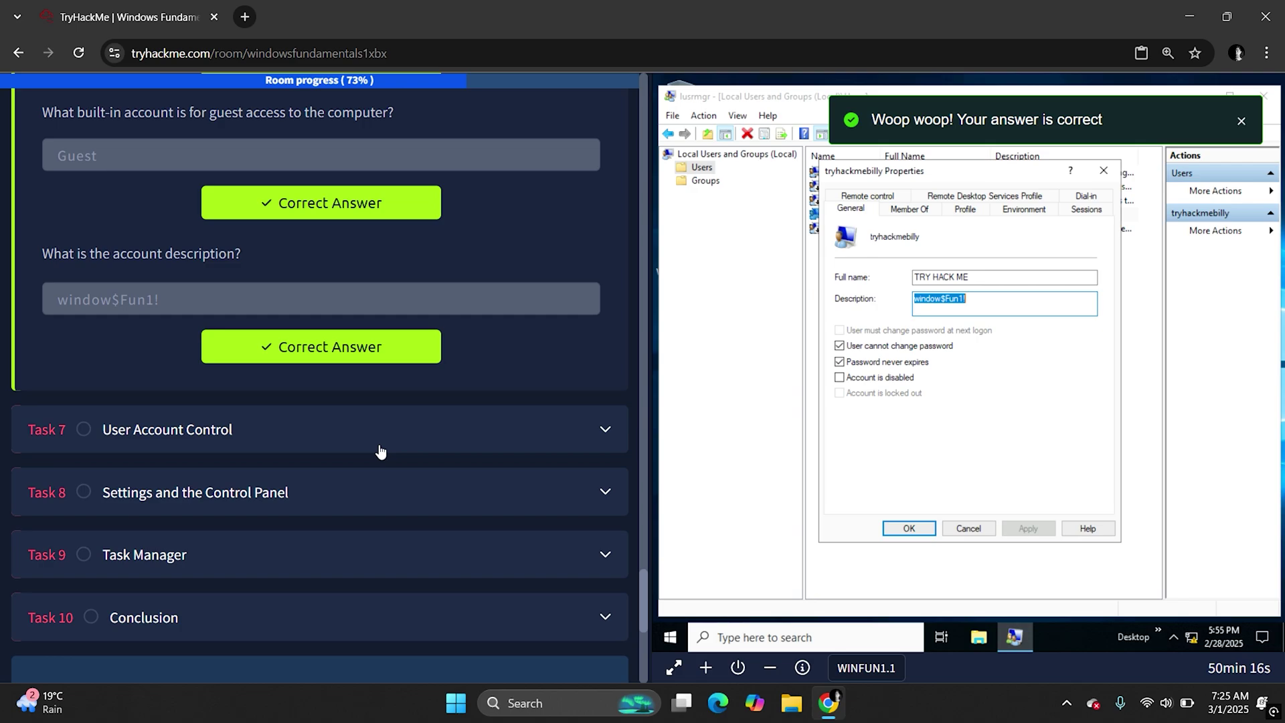
left_click(266, 439)
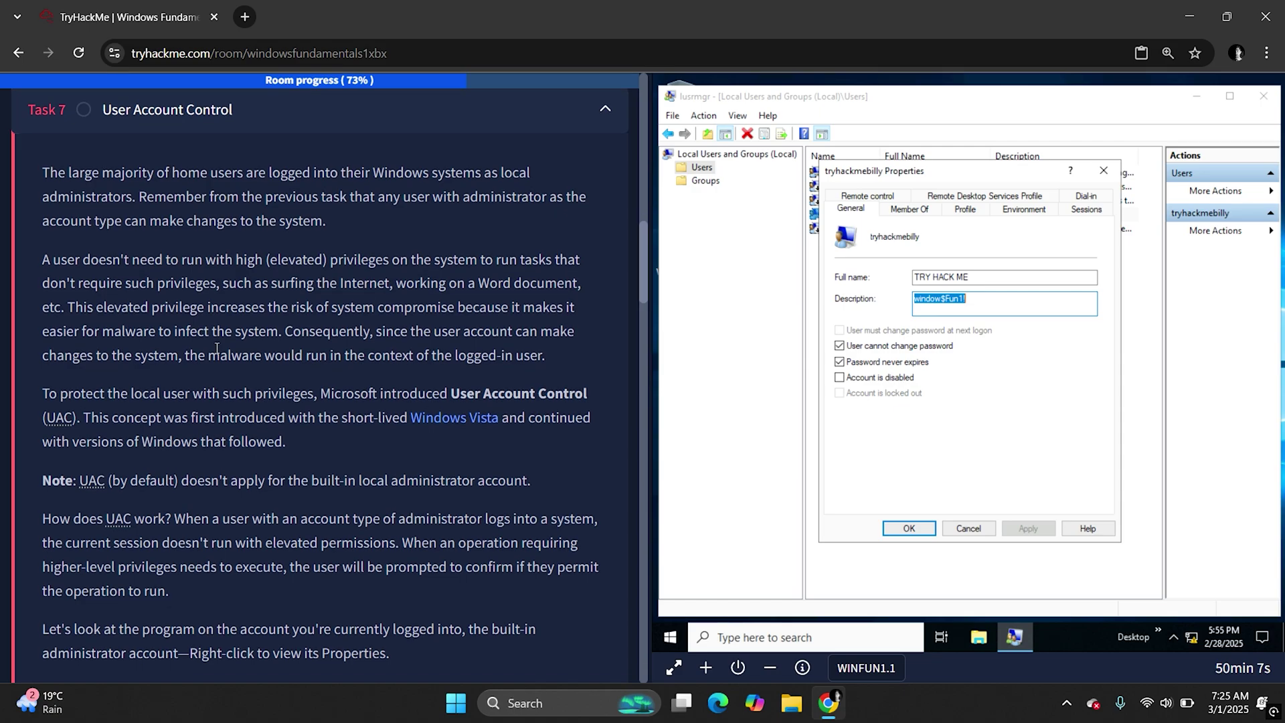
scroll(216, 353, "down", 2)
scroll(217, 348, "up", 1)
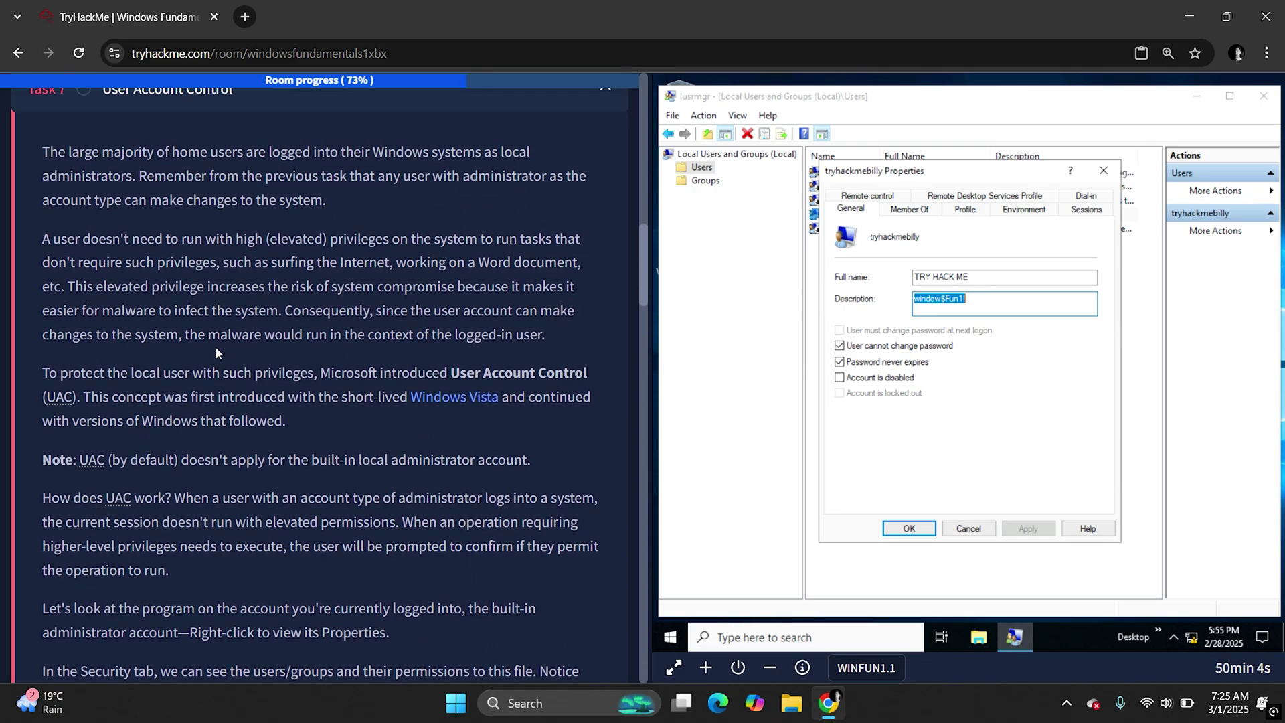
scroll(215, 347, "down", 1)
scroll(215, 352, "down", 10)
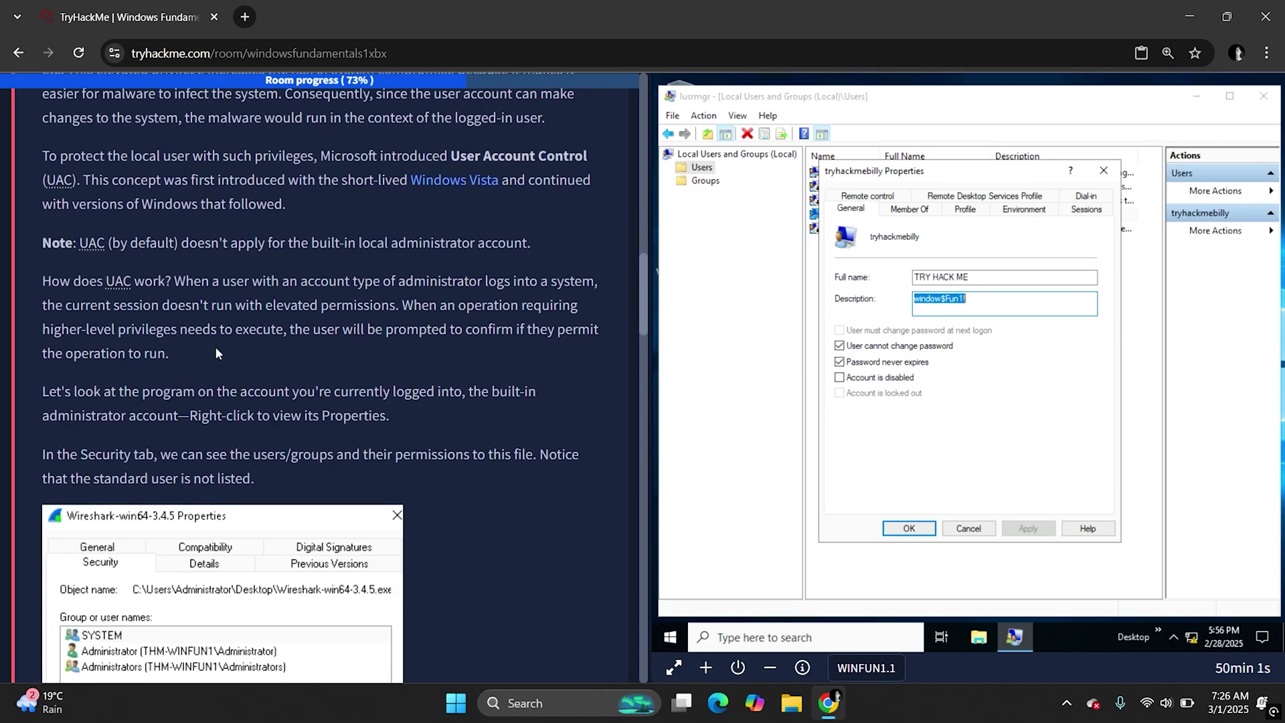
scroll(215, 351, "up", 3)
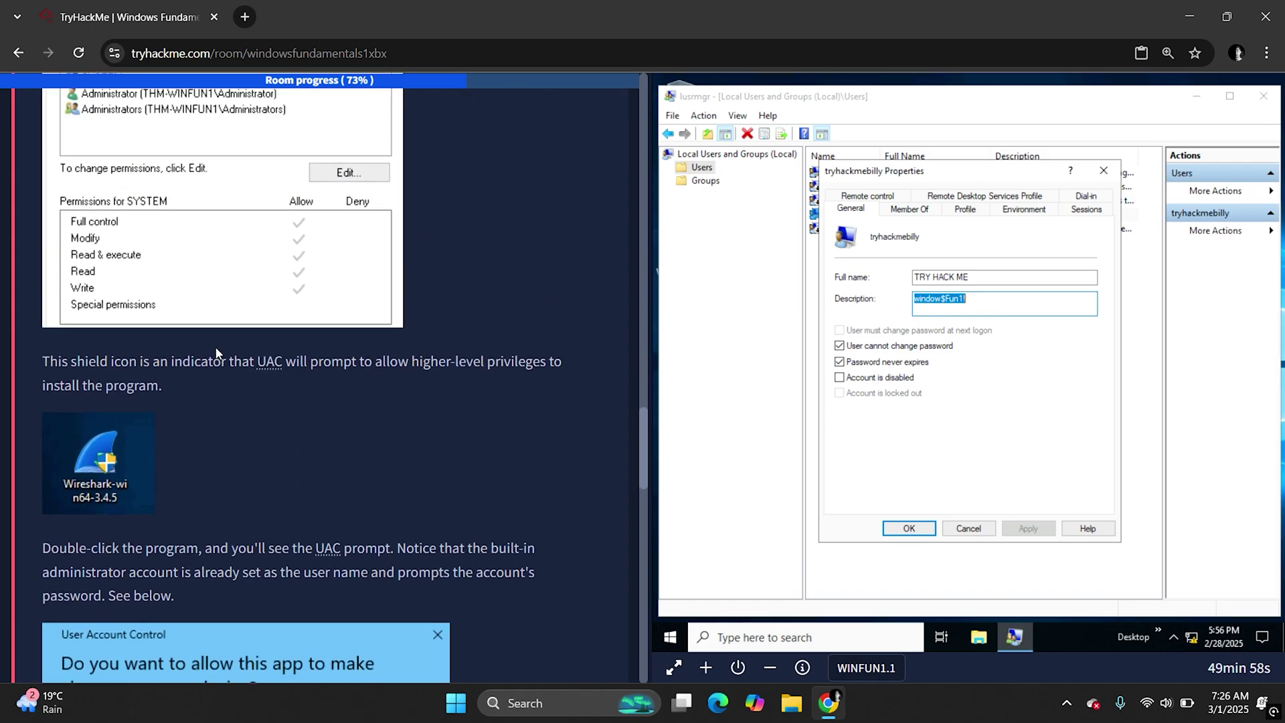
scroll(215, 351, "down", 4)
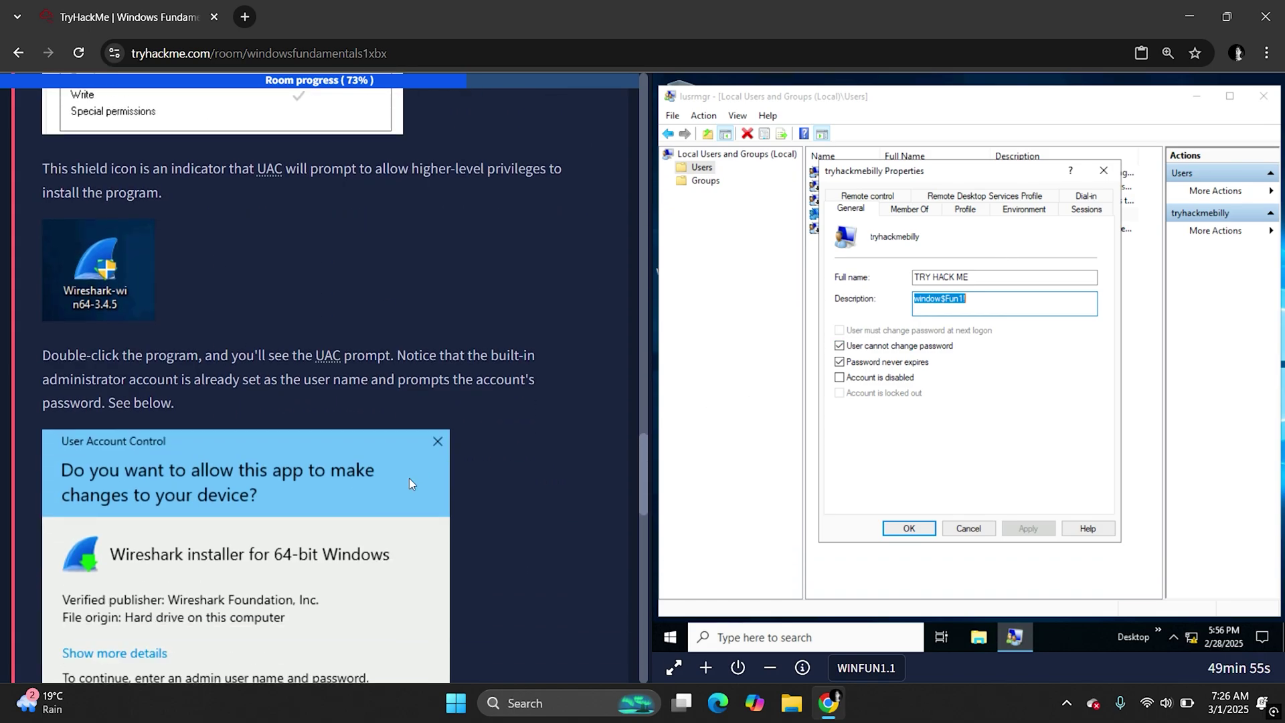
scroll(411, 482, "down", 10)
scroll(410, 482, "up", 2)
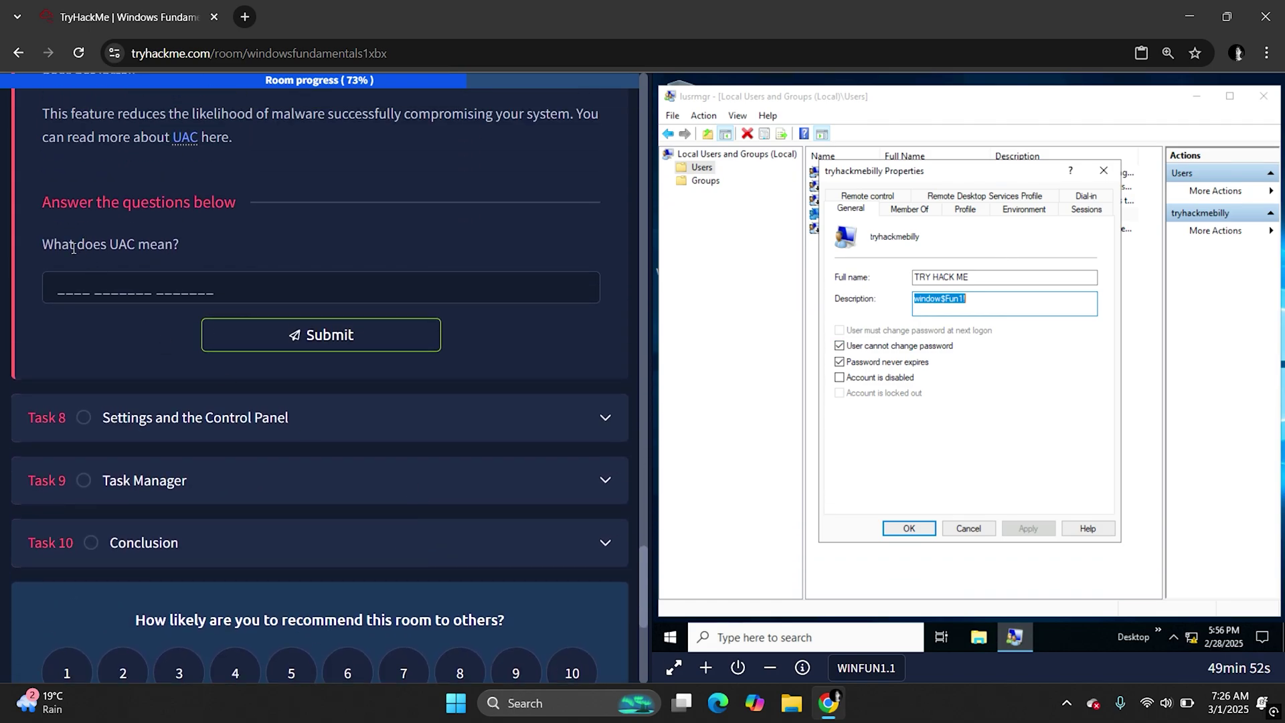
- Copy "User Account Control" from Task 7's text and submit it as the meaning of UAC
double_click(114, 245)
scroll(279, 254, "up", 10)
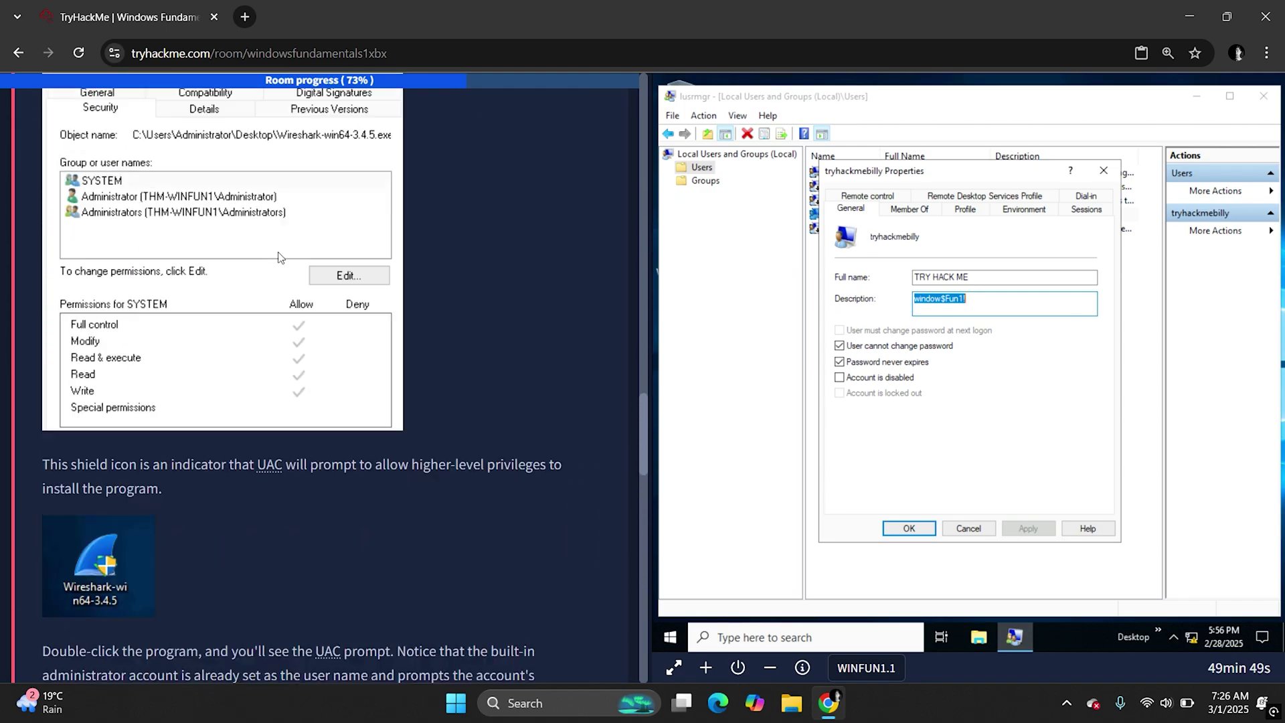
scroll(280, 258, "up", 10)
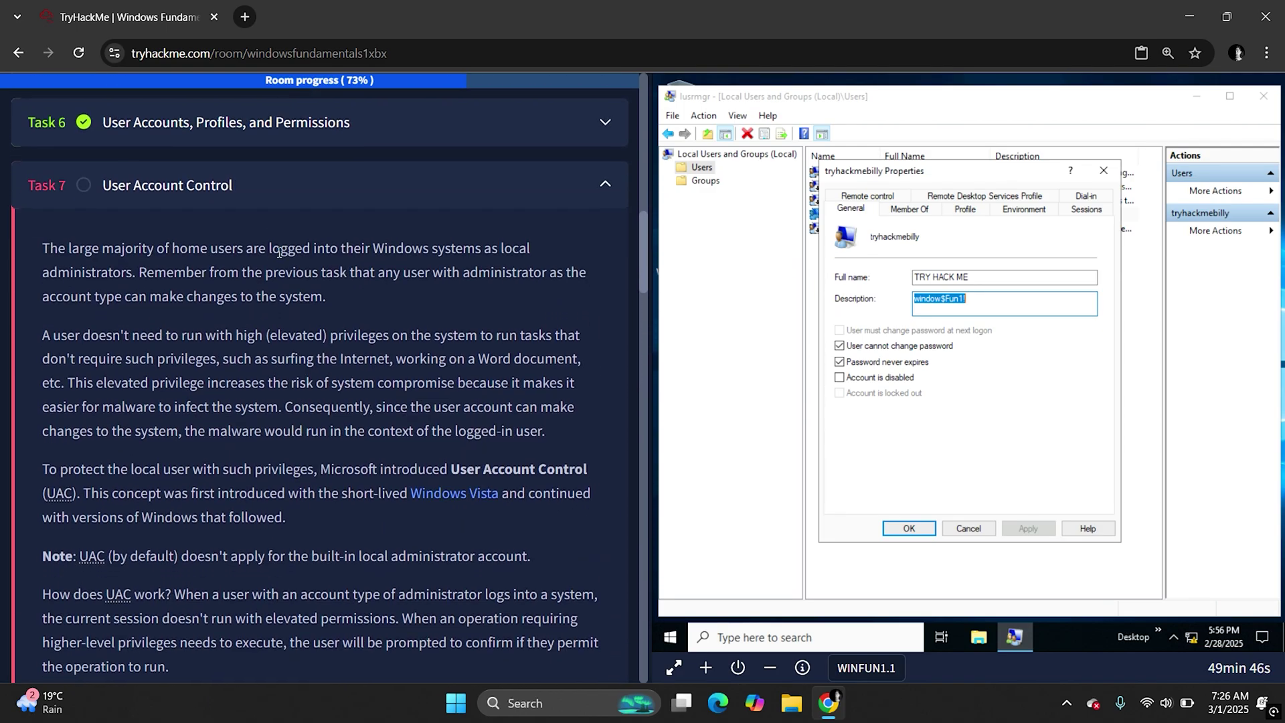
scroll(550, 442, "down", 1)
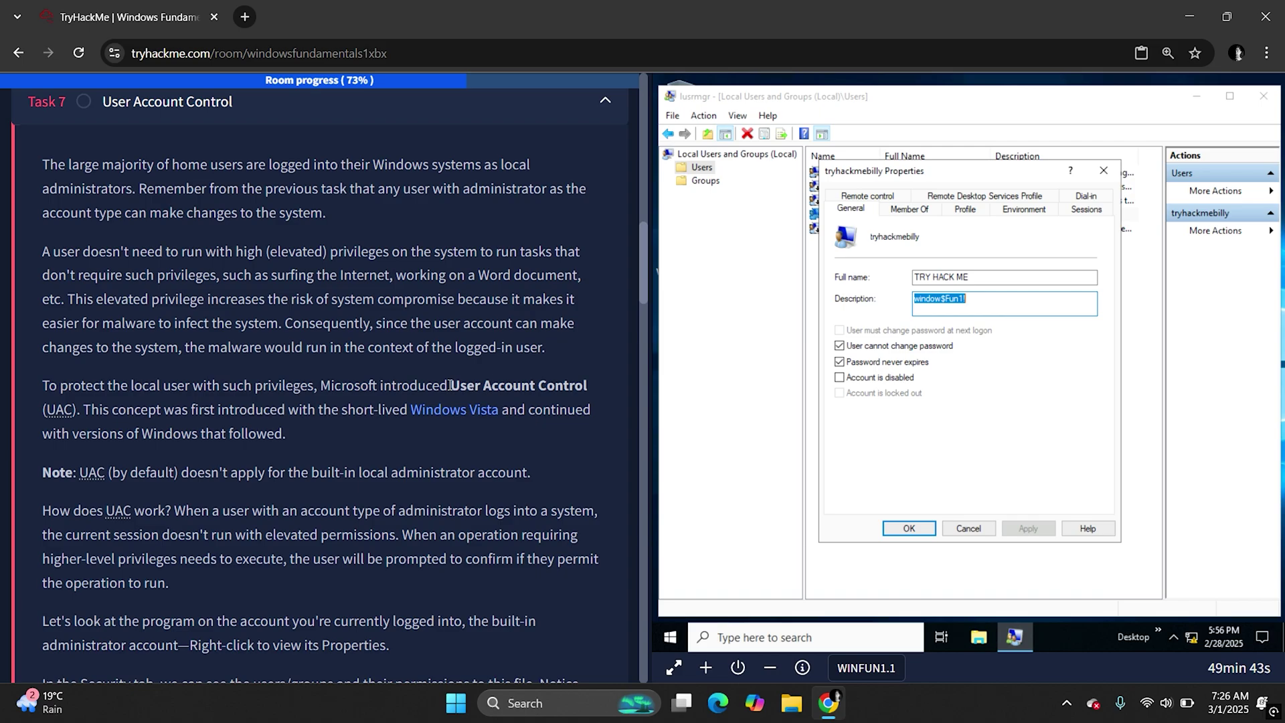
left_click_drag(450, 385, 577, 373)
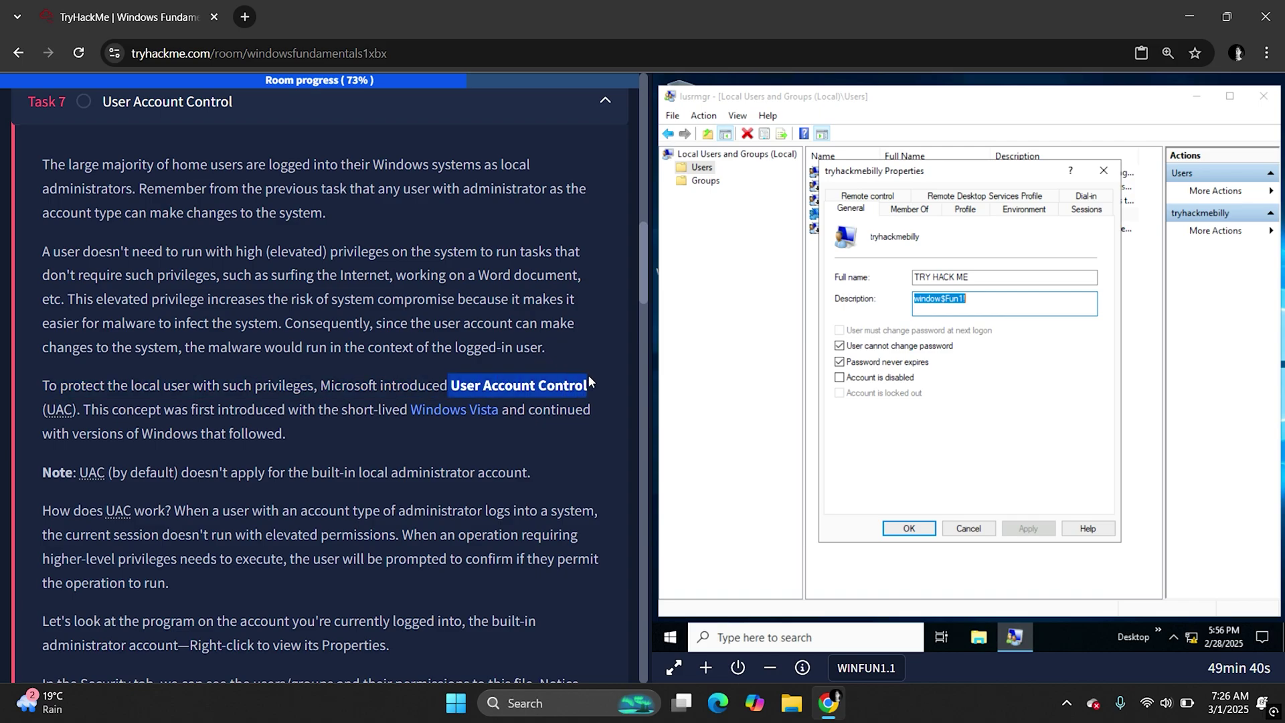
scroll(588, 381, "down", 20)
scroll(383, 324, "up", 5)
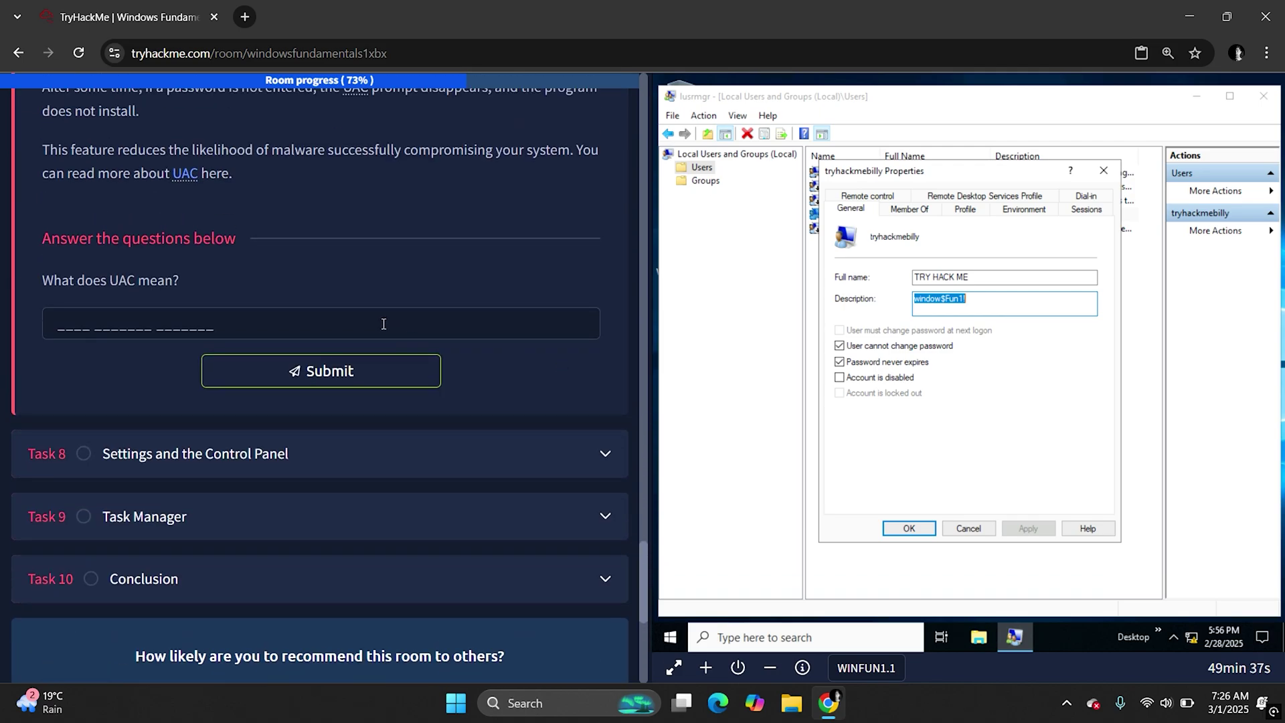
left_click(384, 324)
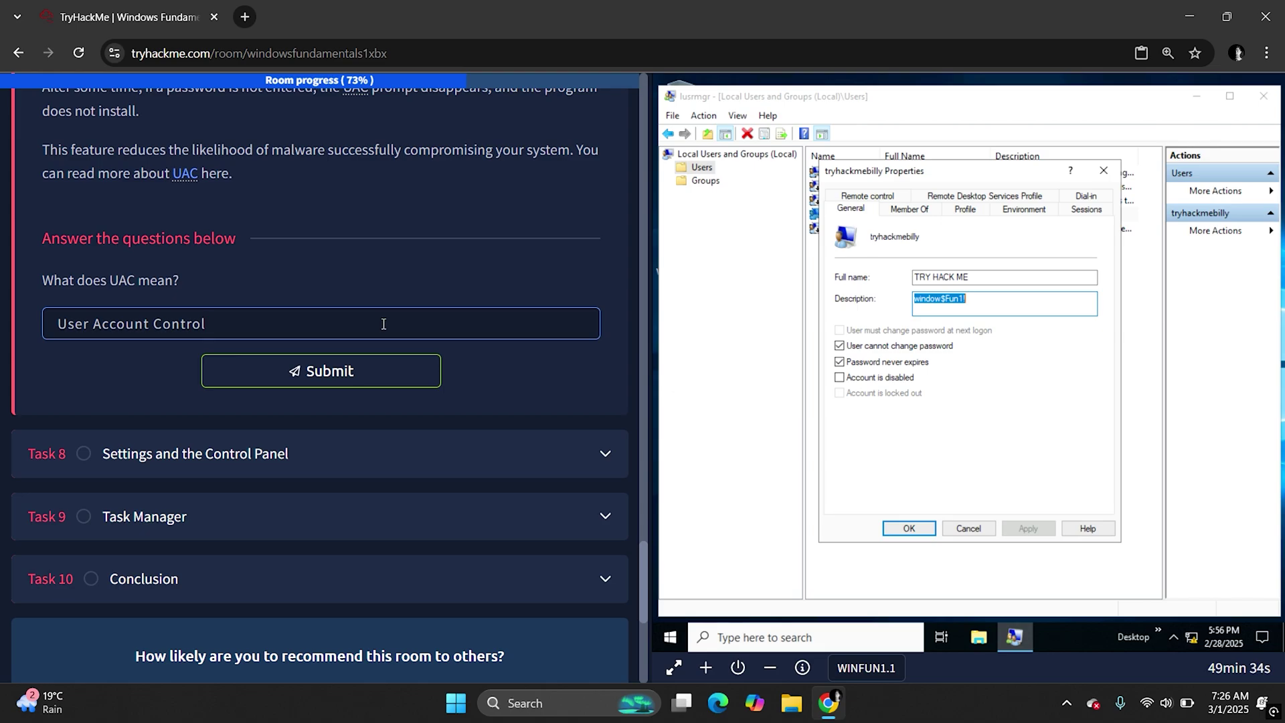
key("Return")
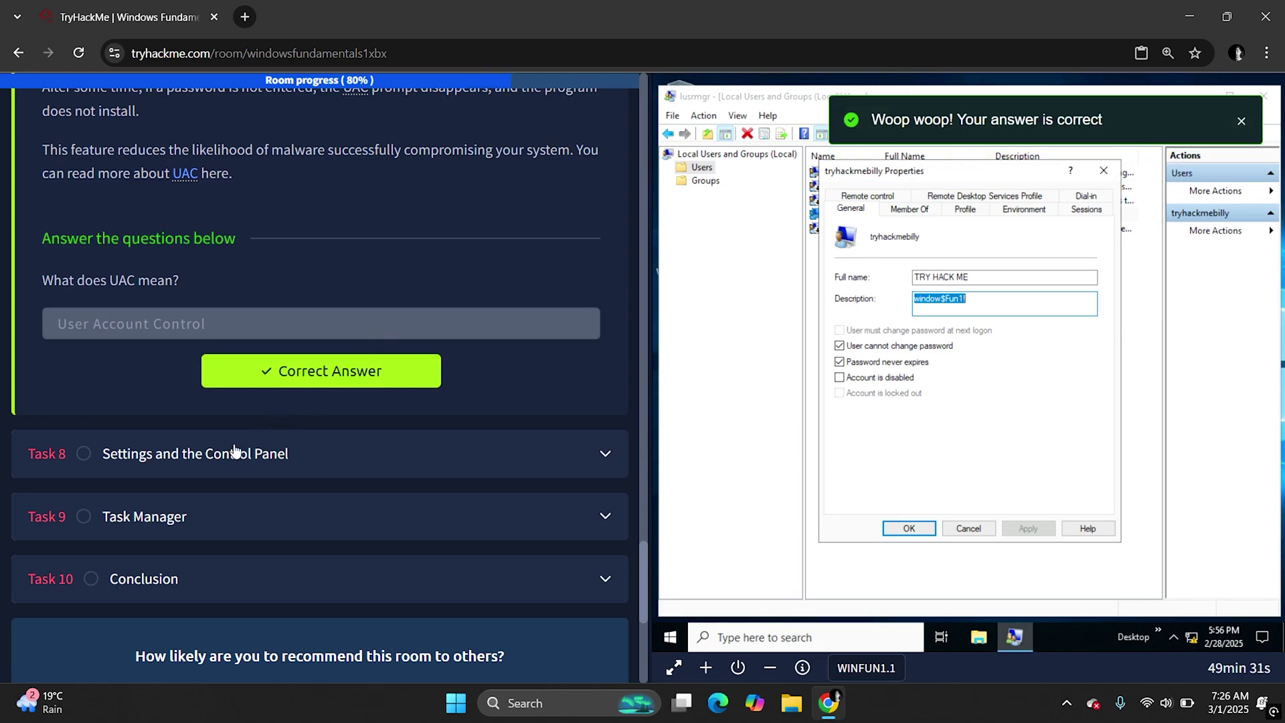
- Open Task 8, Settings and the Control Panel, and read its text through to the question on the Small icons view
left_click(235, 453)
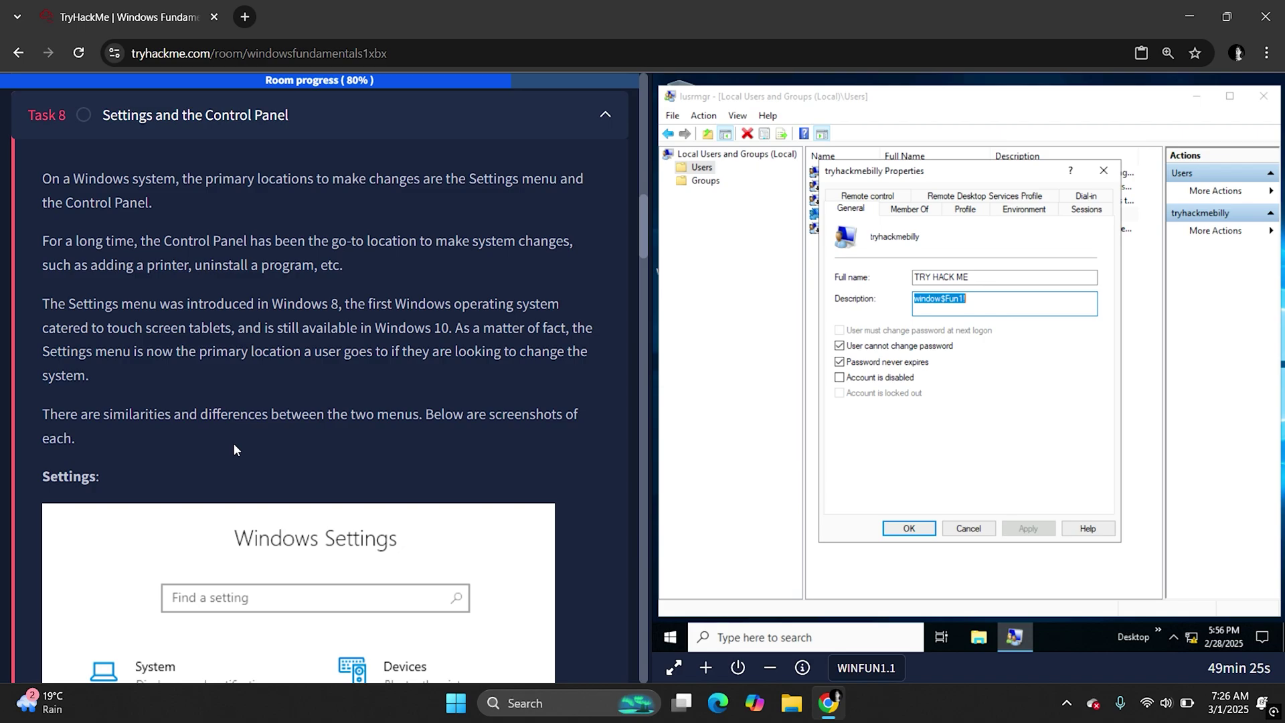
scroll(234, 448, "down", 1)
scroll(234, 448, "down", 12)
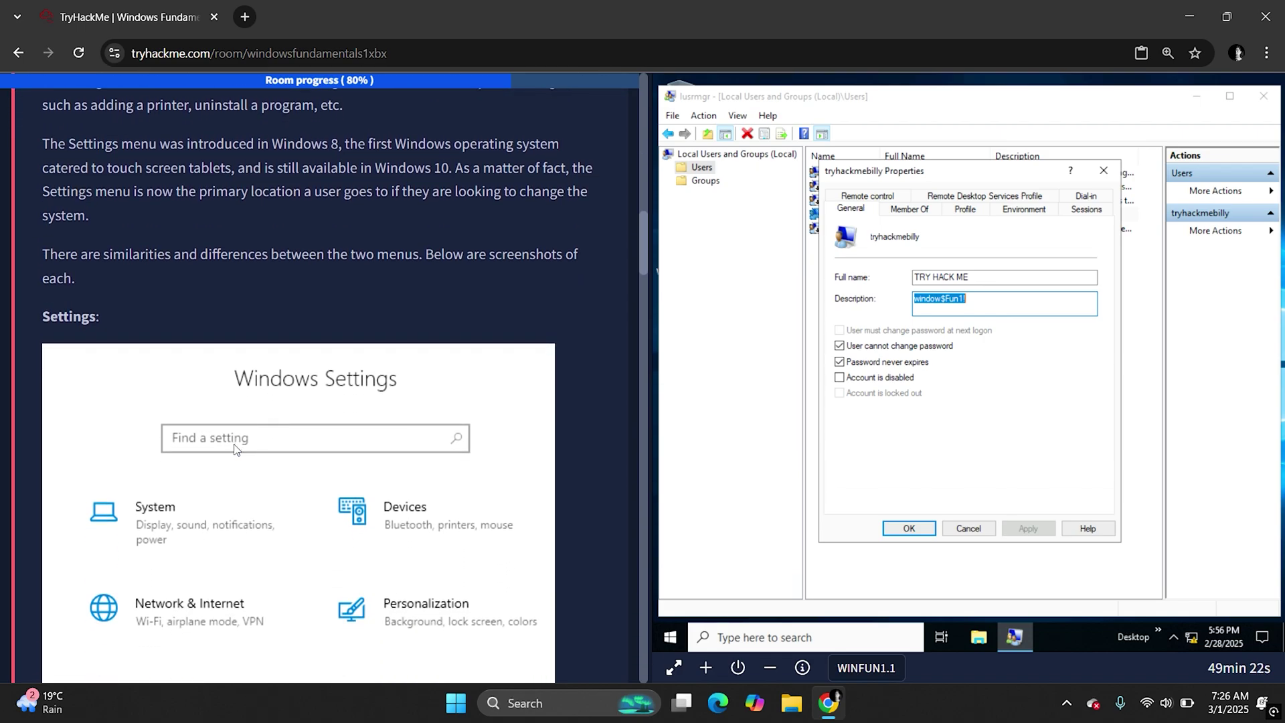
scroll(235, 449, "down", 9)
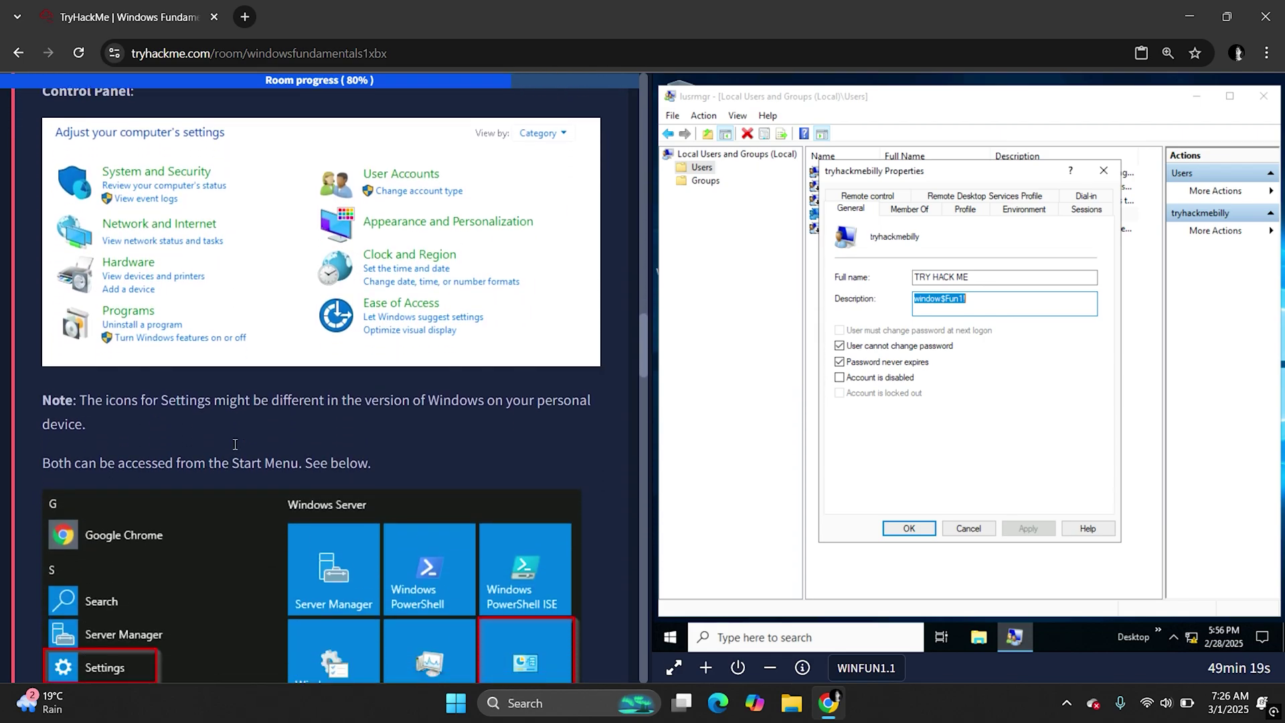
scroll(234, 449, "down", 9)
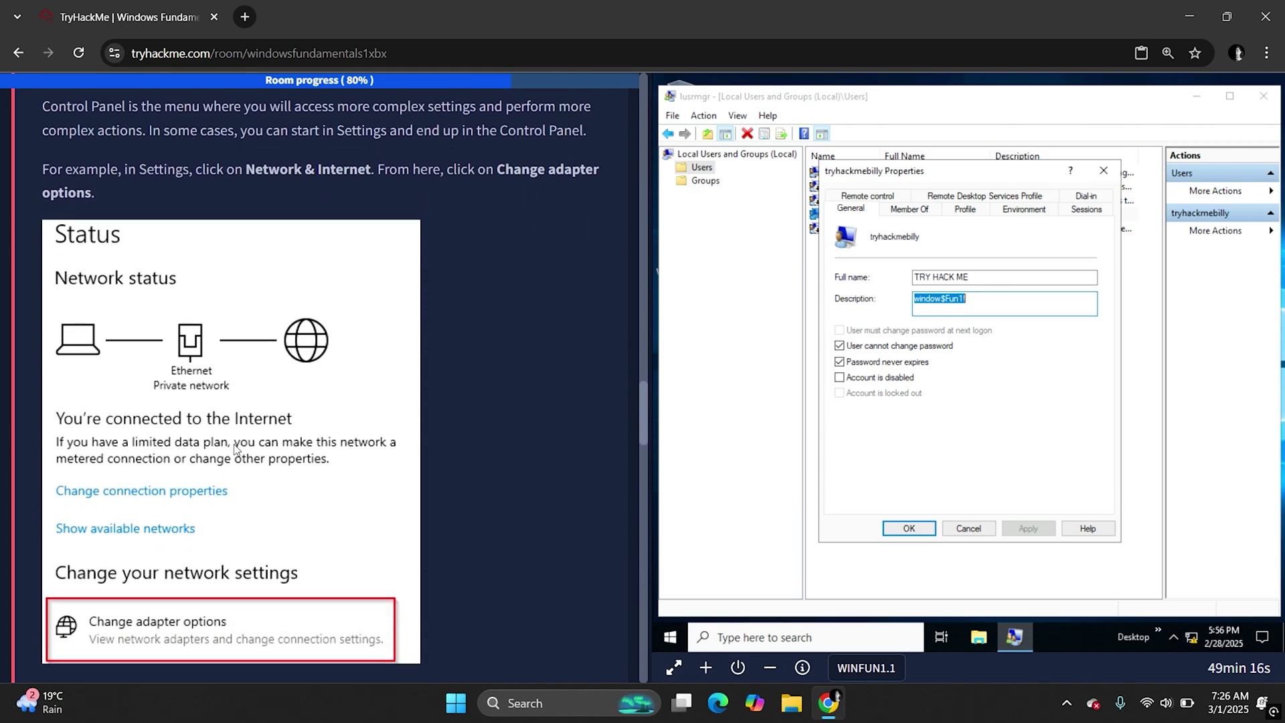
scroll(235, 445, "down", 9)
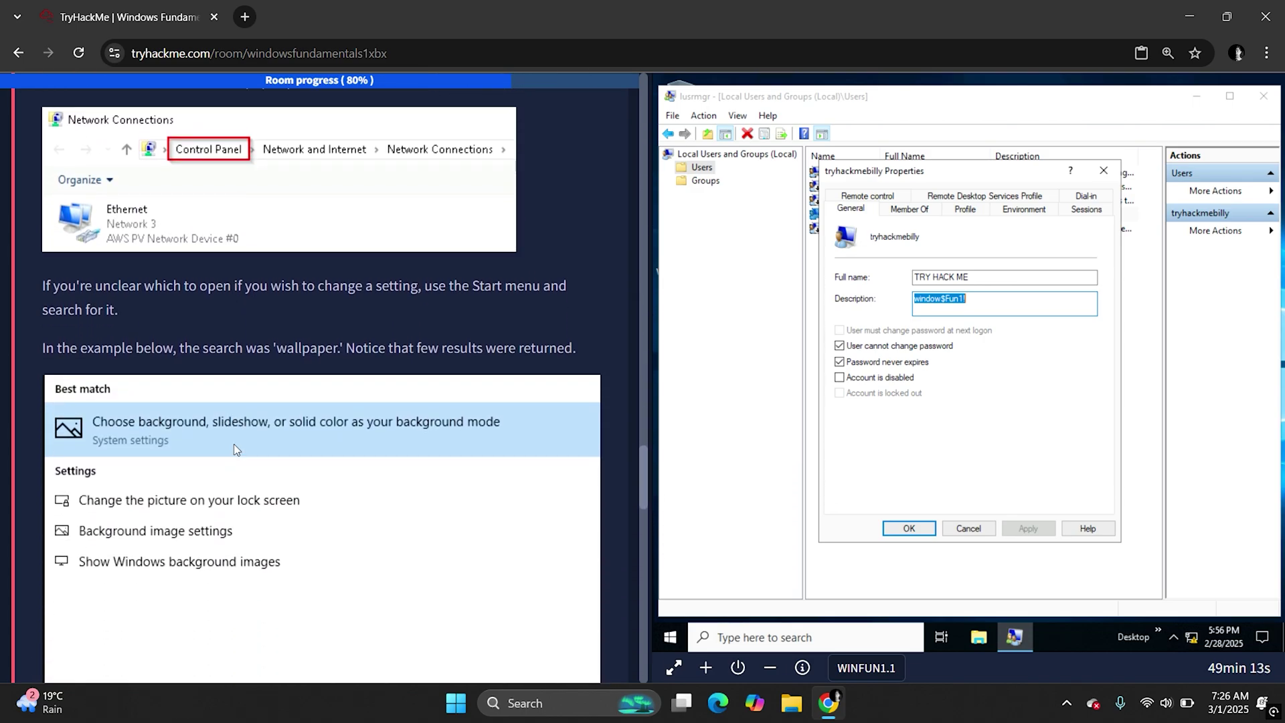
scroll(235, 449, "down", 3)
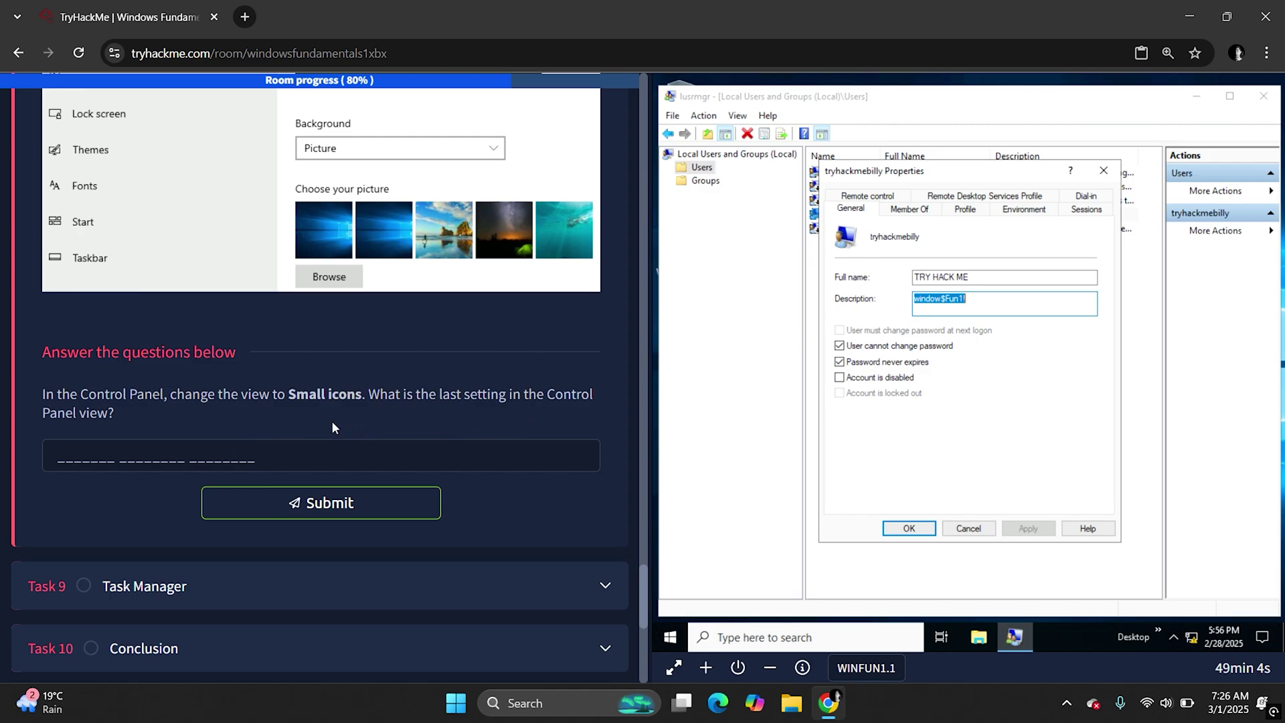
- Close tryhackmebilly's account properties and the Local Users and Groups window in the virtual machine
right_click(671, 638)
left_click(1010, 435)
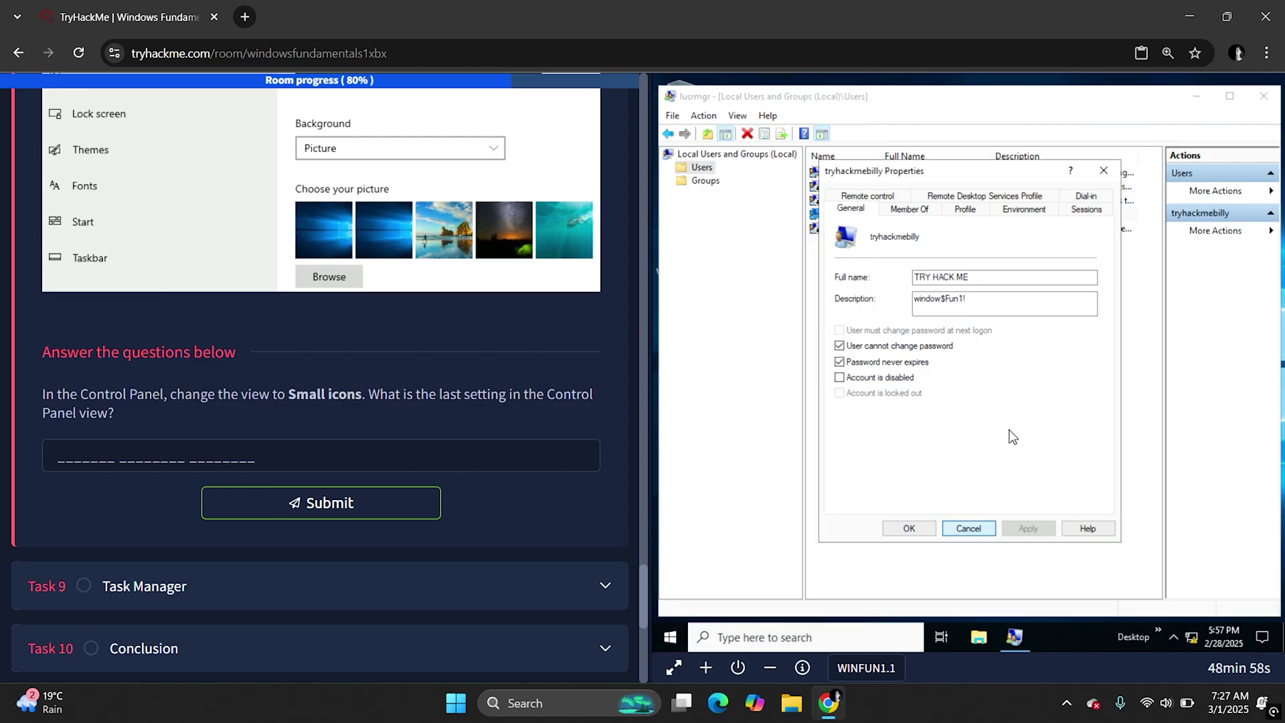
left_click(909, 529)
left_click(1265, 98)
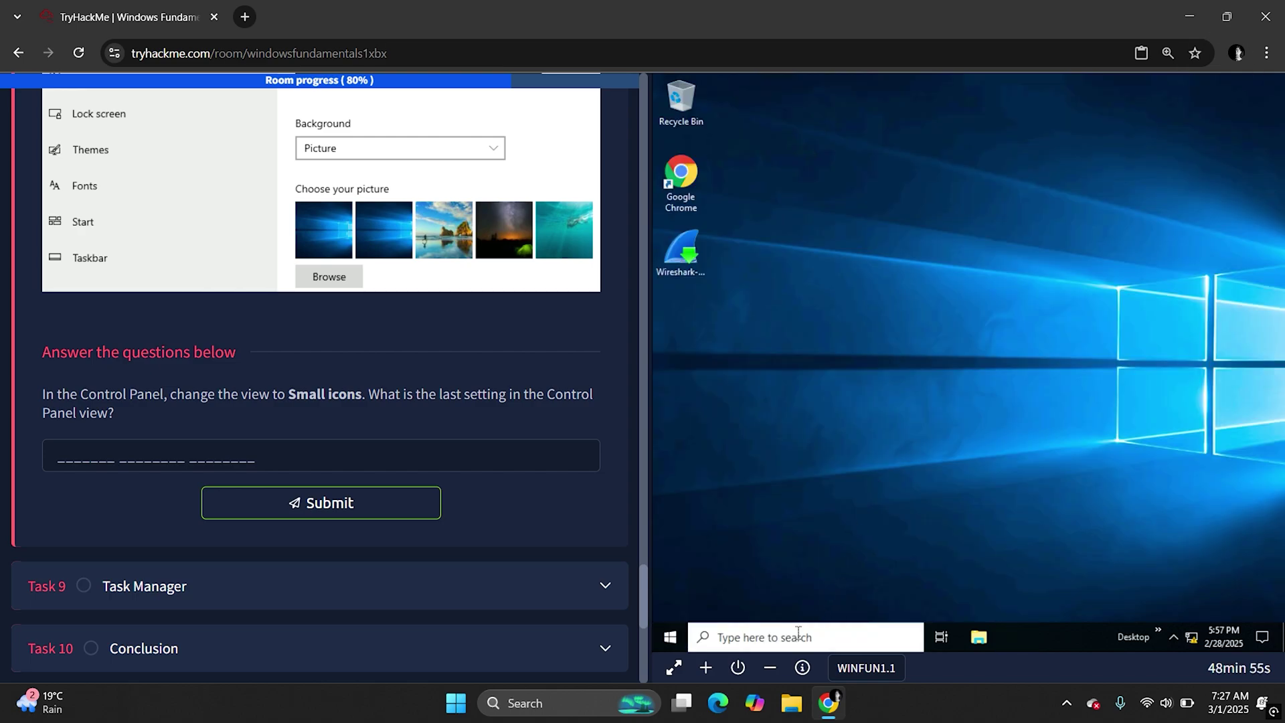
- Search for and open Control Panel in the virtual machine, and change its view to Small icons
left_click(798, 635)
type("c")
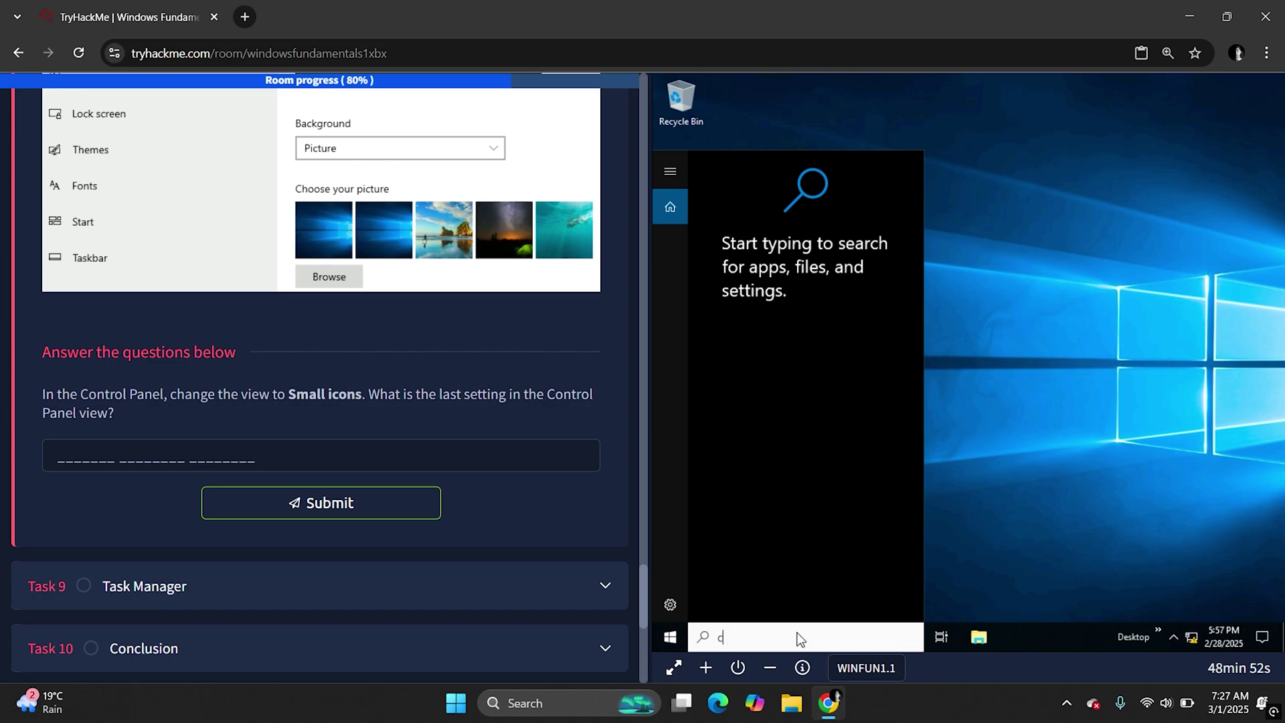
type("ontr")
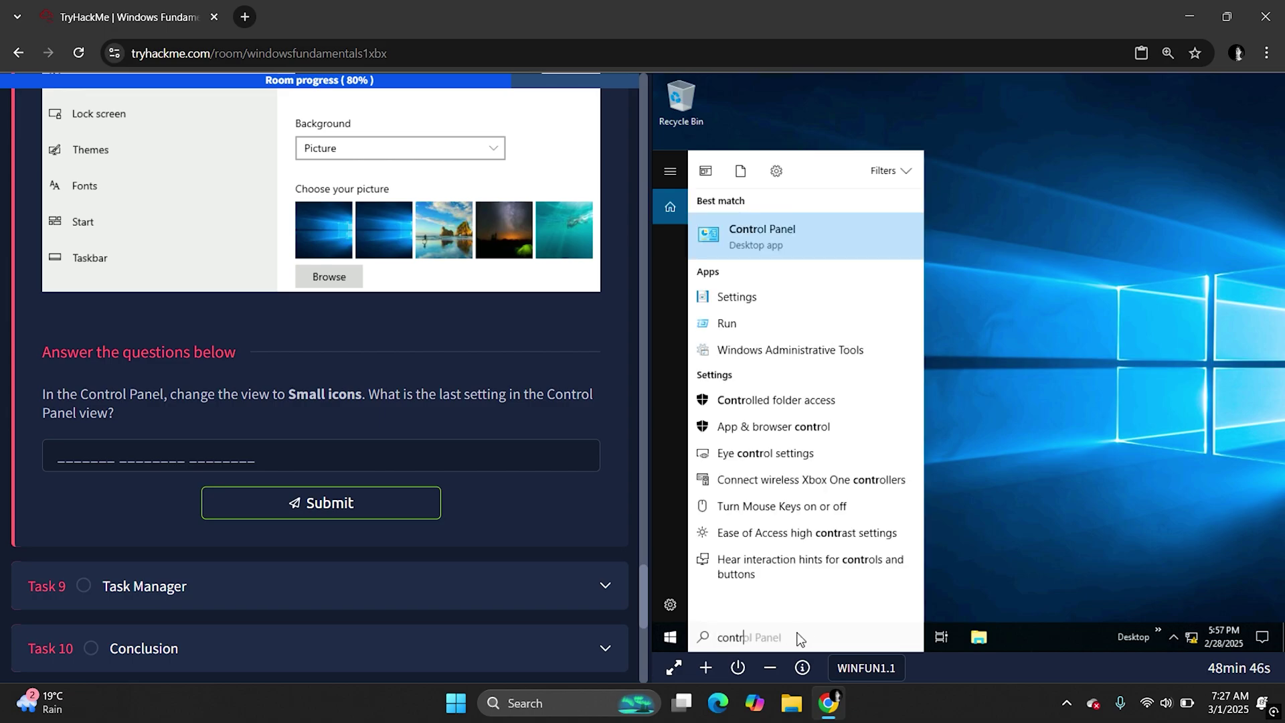
key("Return")
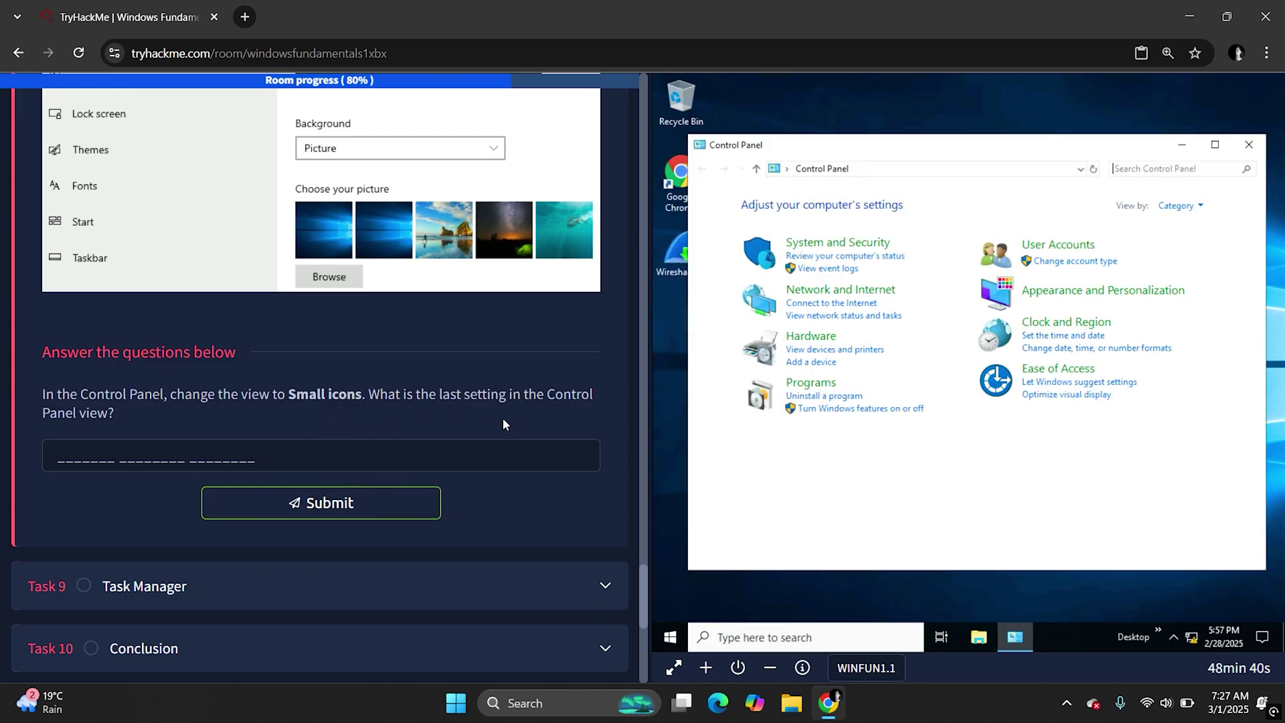
left_click(1181, 207)
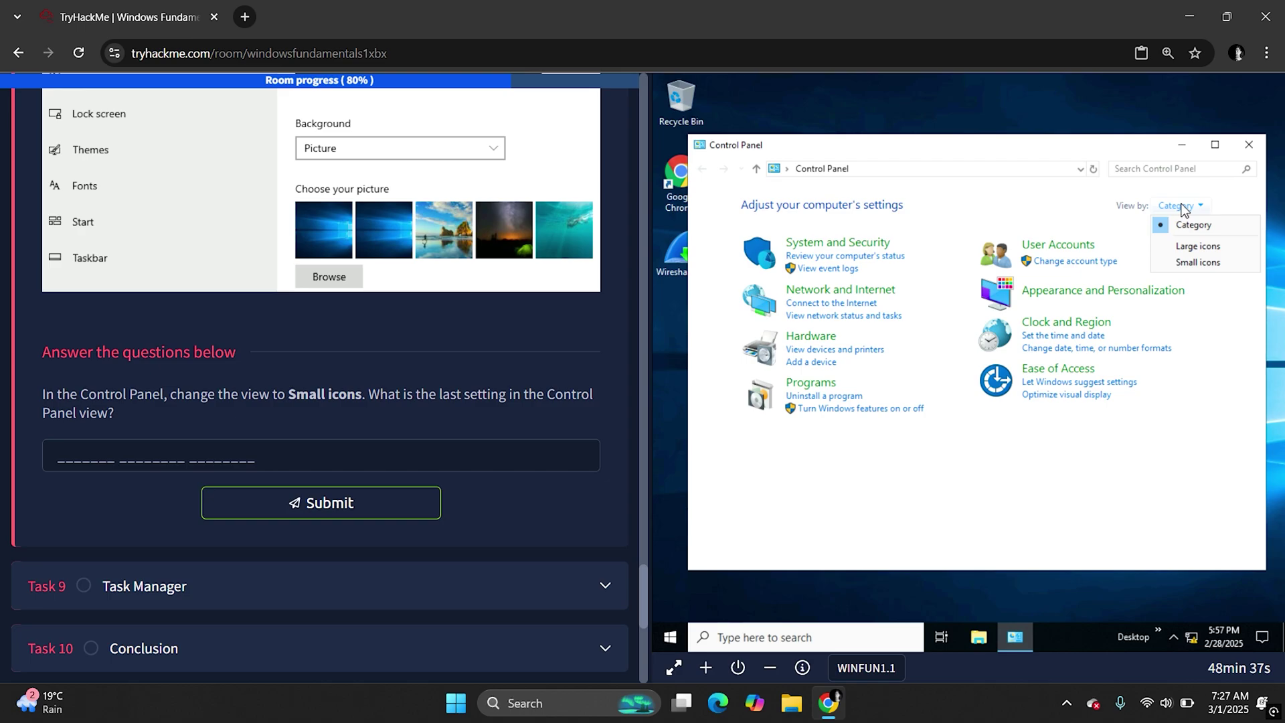
left_click(1200, 263)
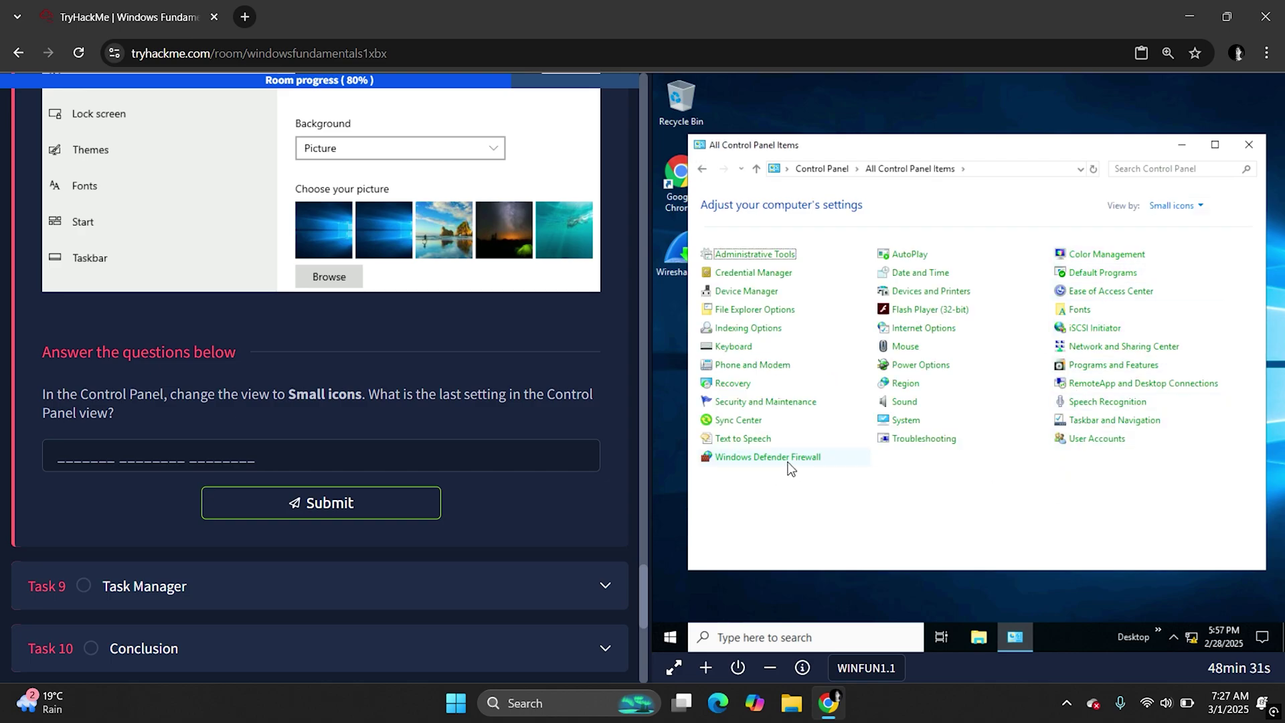
- Submit "windows defender firewall" as the last setting in the Control Panel view for Task 8
left_click(70, 459)
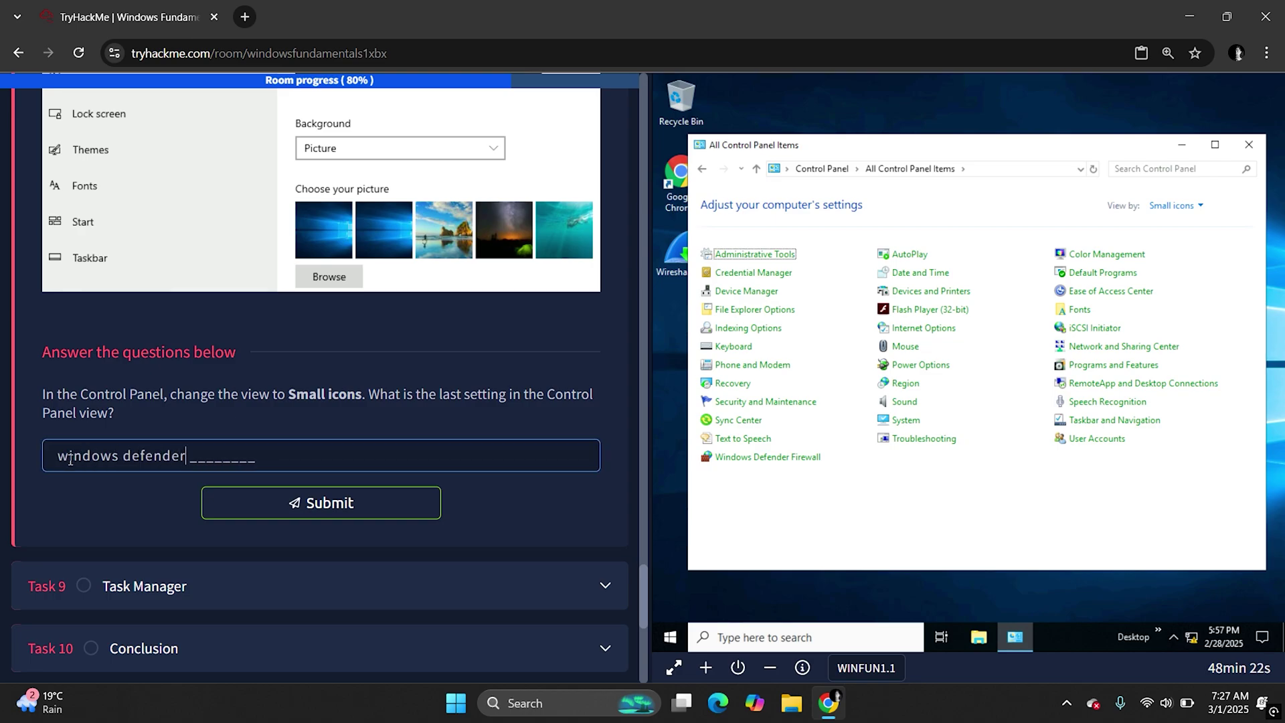
type("windows defender firewall")
key("Return")
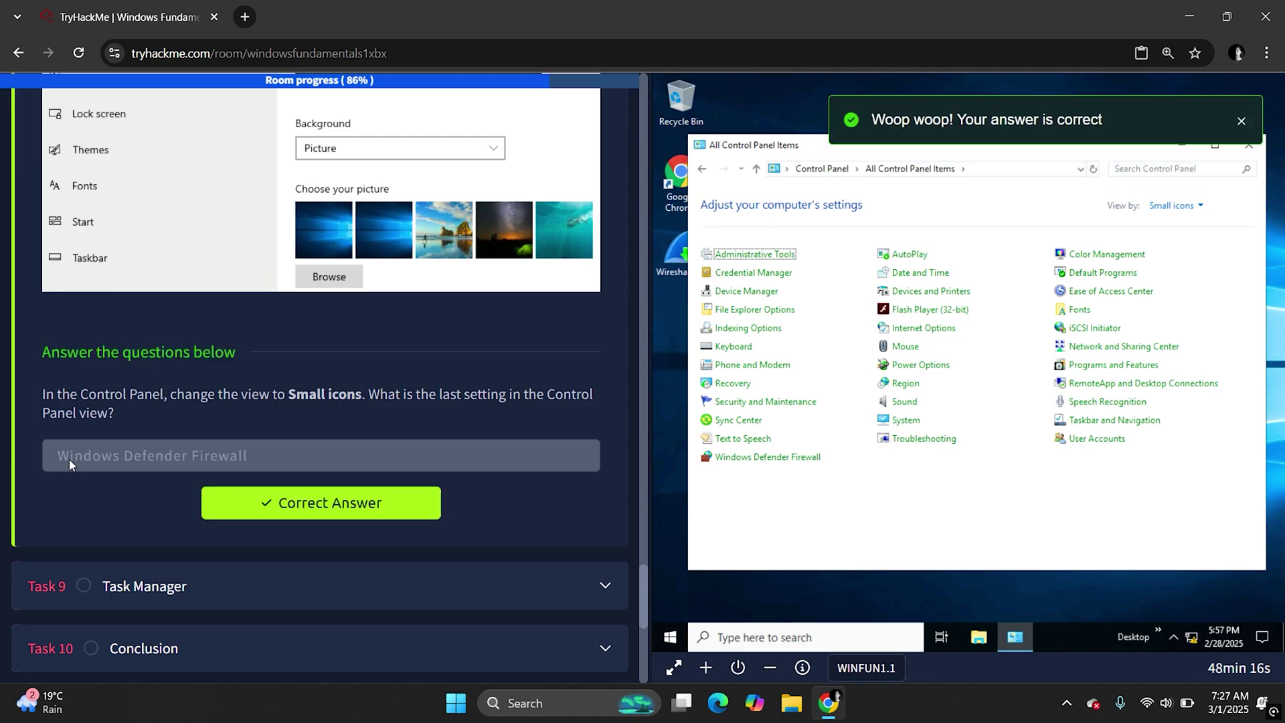
- Open Task 9, Task Manager, and close the Control Panel window in the virtual machine
scroll(70, 460, "down", 2)
left_click(147, 465)
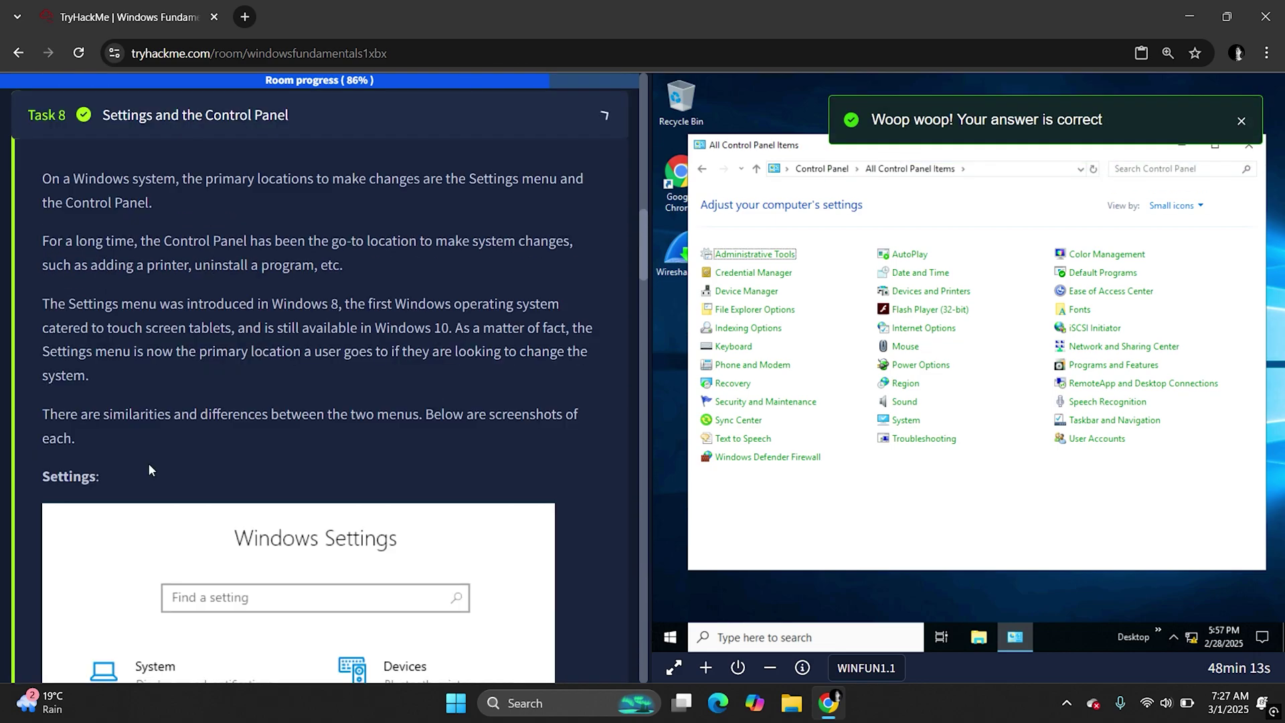
scroll(149, 469, "down", 2)
scroll(149, 469, "up", 1)
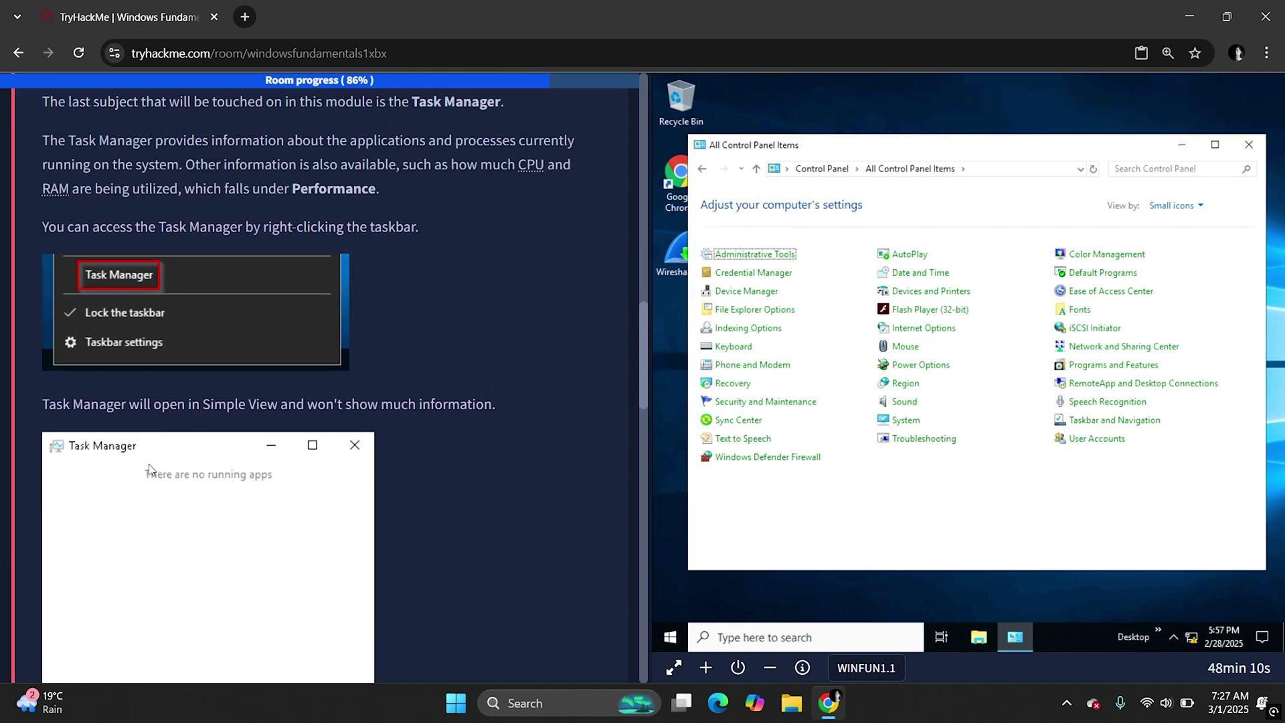
left_click(1249, 145)
- Read Task 9's text on Task Manager's views and processes through to the question on its keyboard shortcut
scroll(386, 500, "down", 2)
scroll(386, 503, "down", 6)
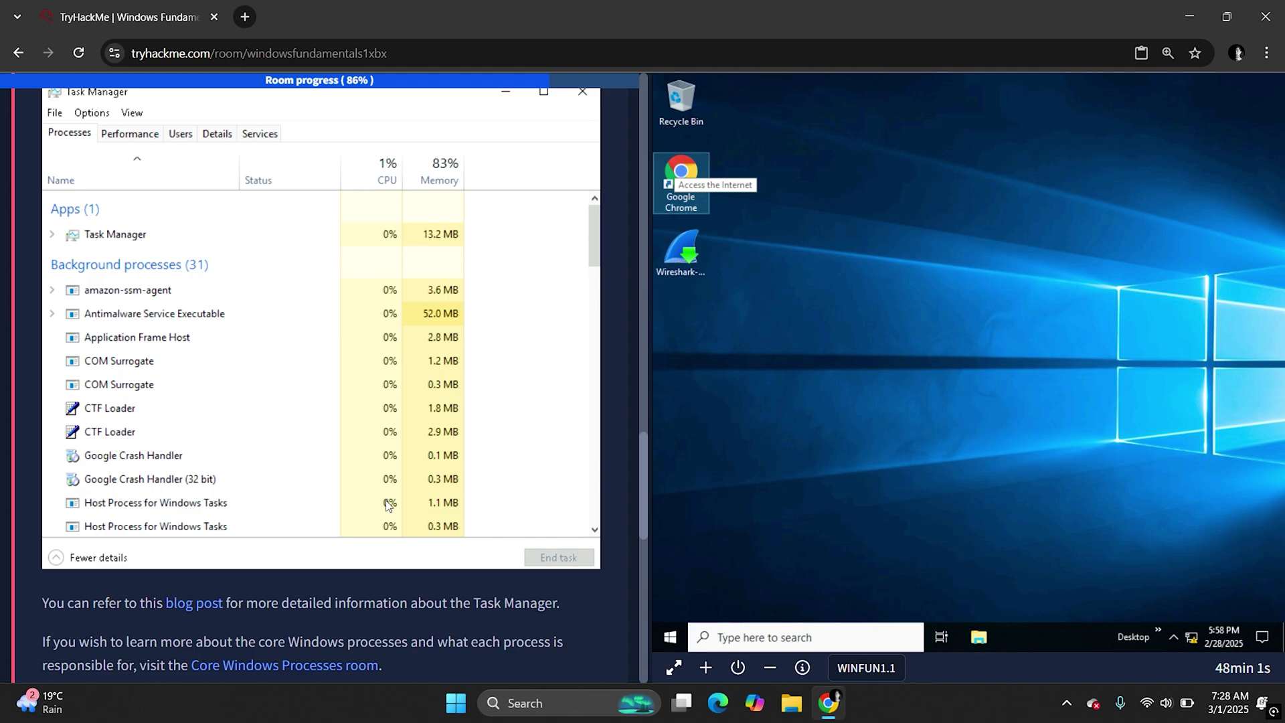
scroll(389, 506, "up", 8)
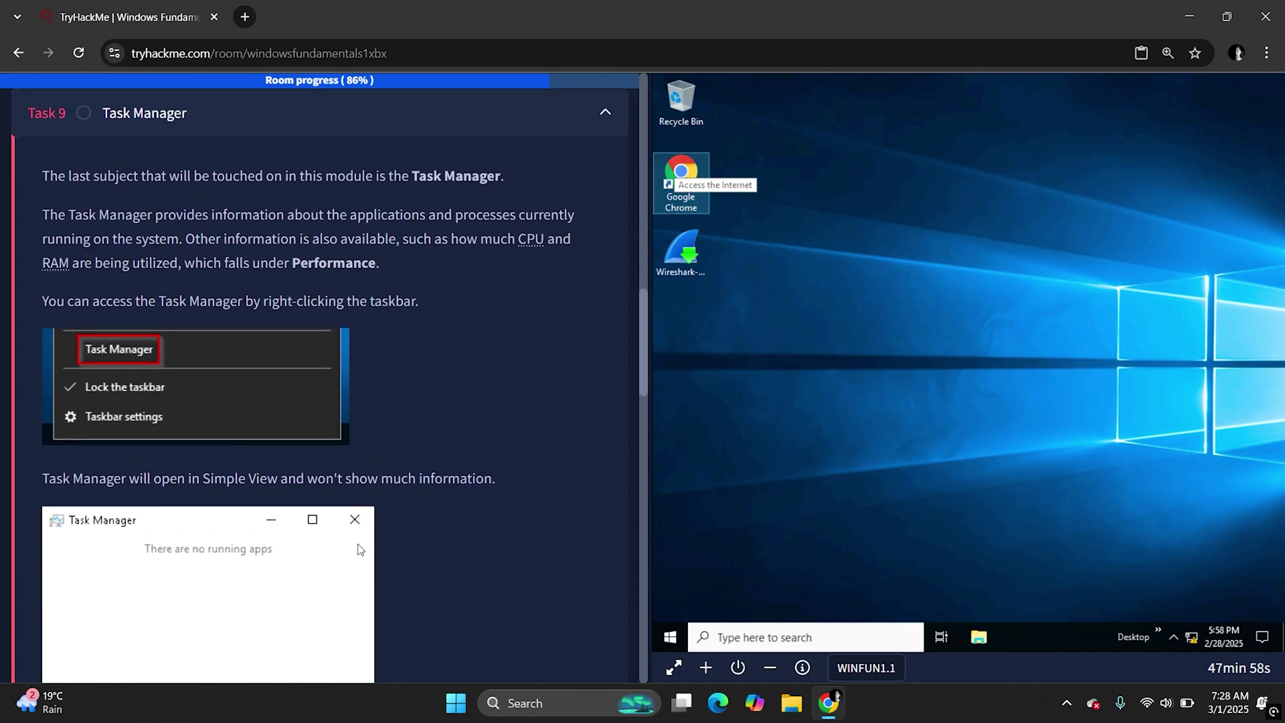
scroll(360, 549, "down", 9)
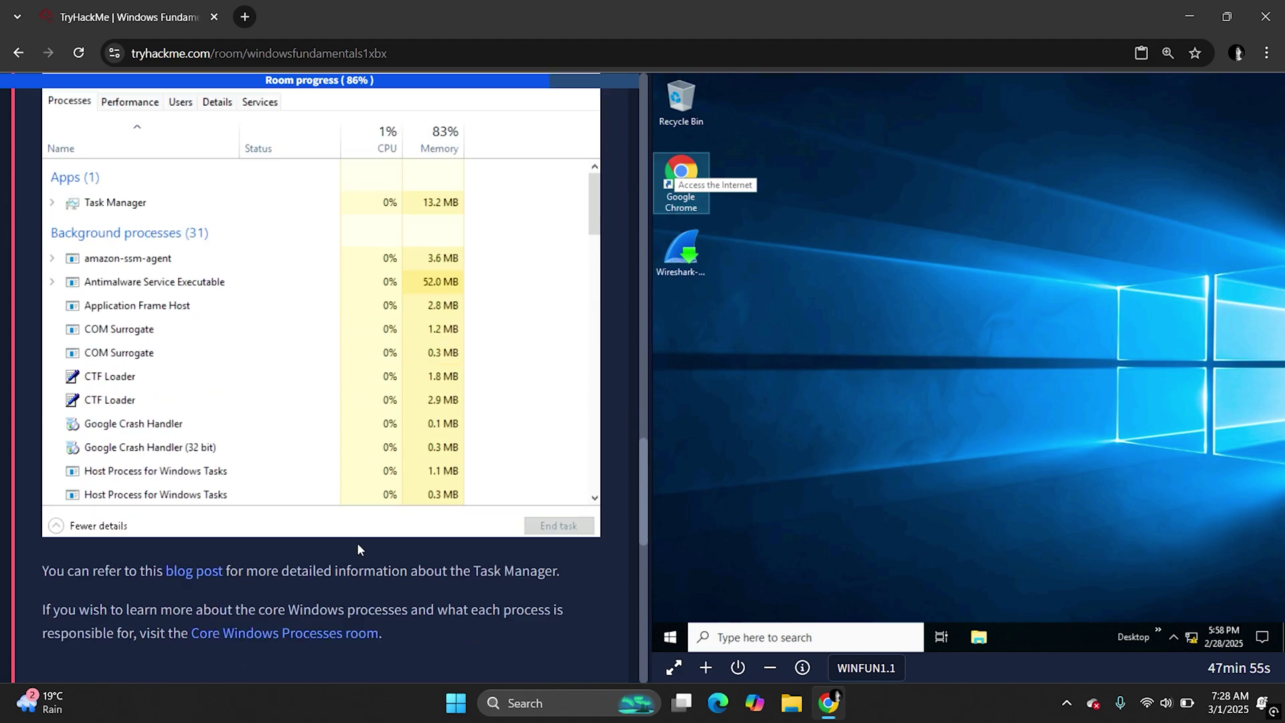
scroll(356, 542, "down", 4)
scroll(356, 542, "up", 1)
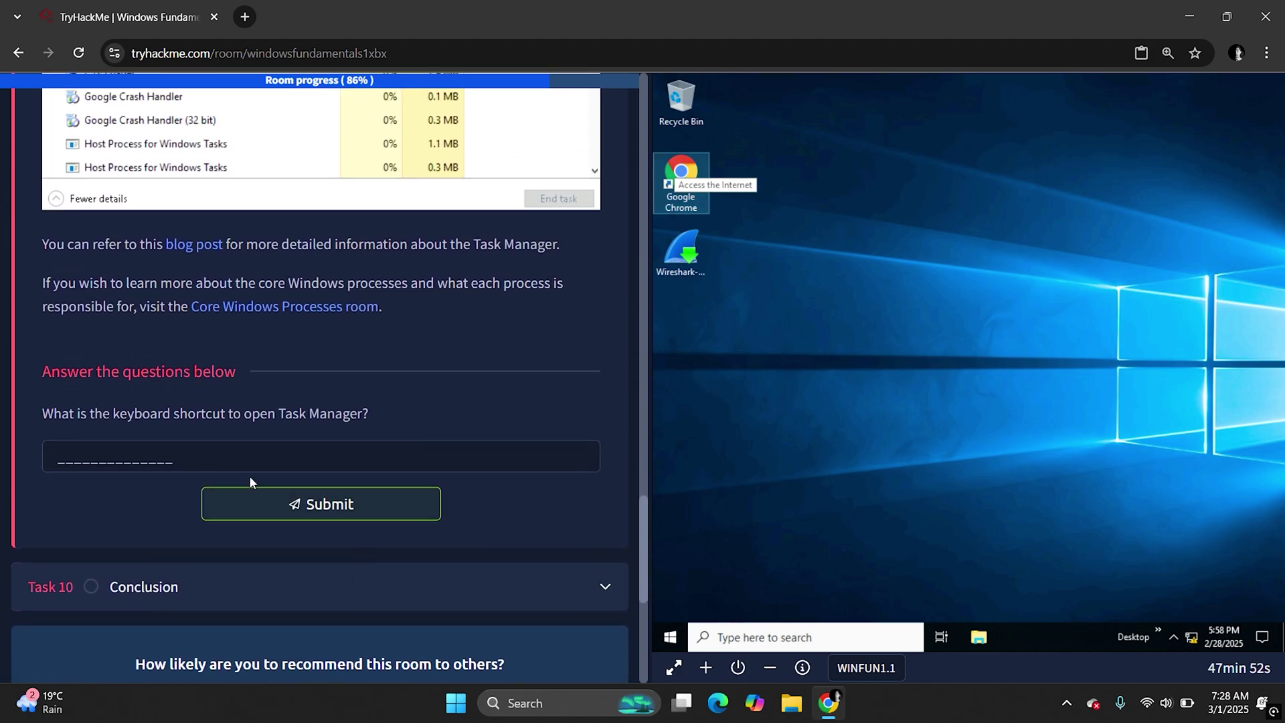
- Submit "ctrl+shift+esc" as the keyboard shortcut that opens Task Manager in Task 9
left_click(150, 452)
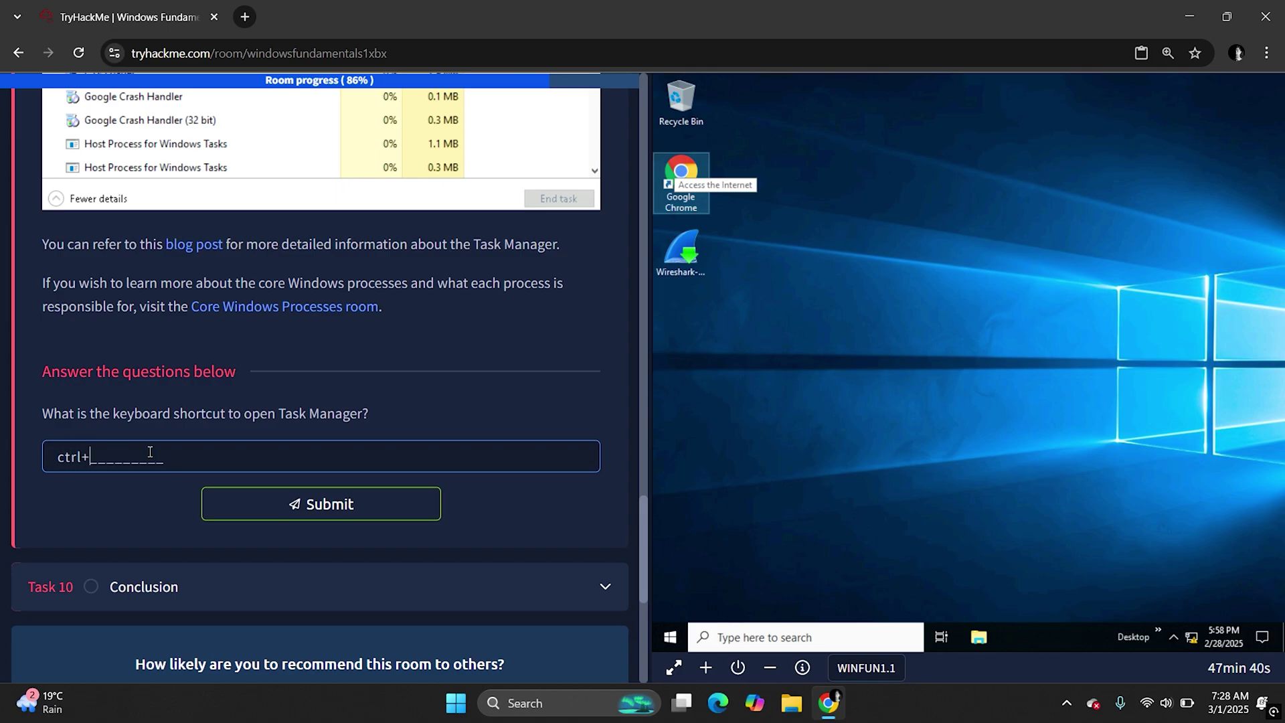
type("ctrl+shift+esc")
key("Return")
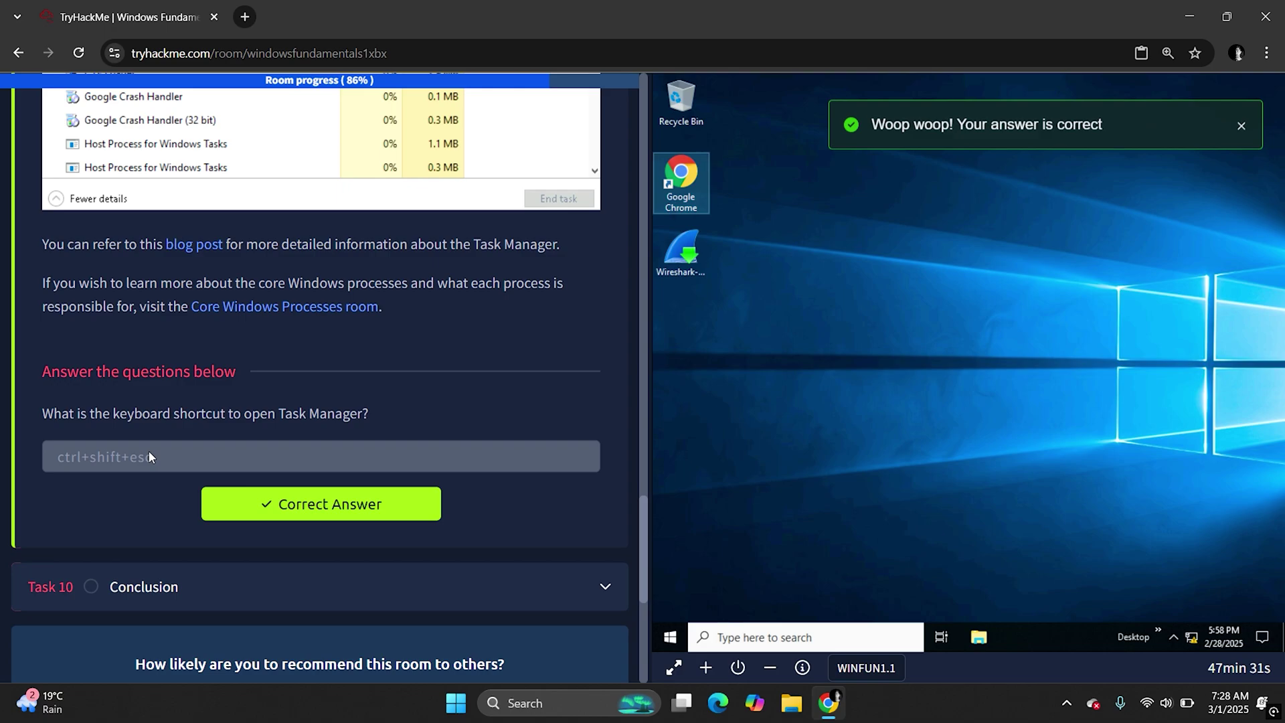
- Open Task 10, Conclusion, and mark its no-answer question as complete to finish the room
scroll(226, 589, "down", 2)
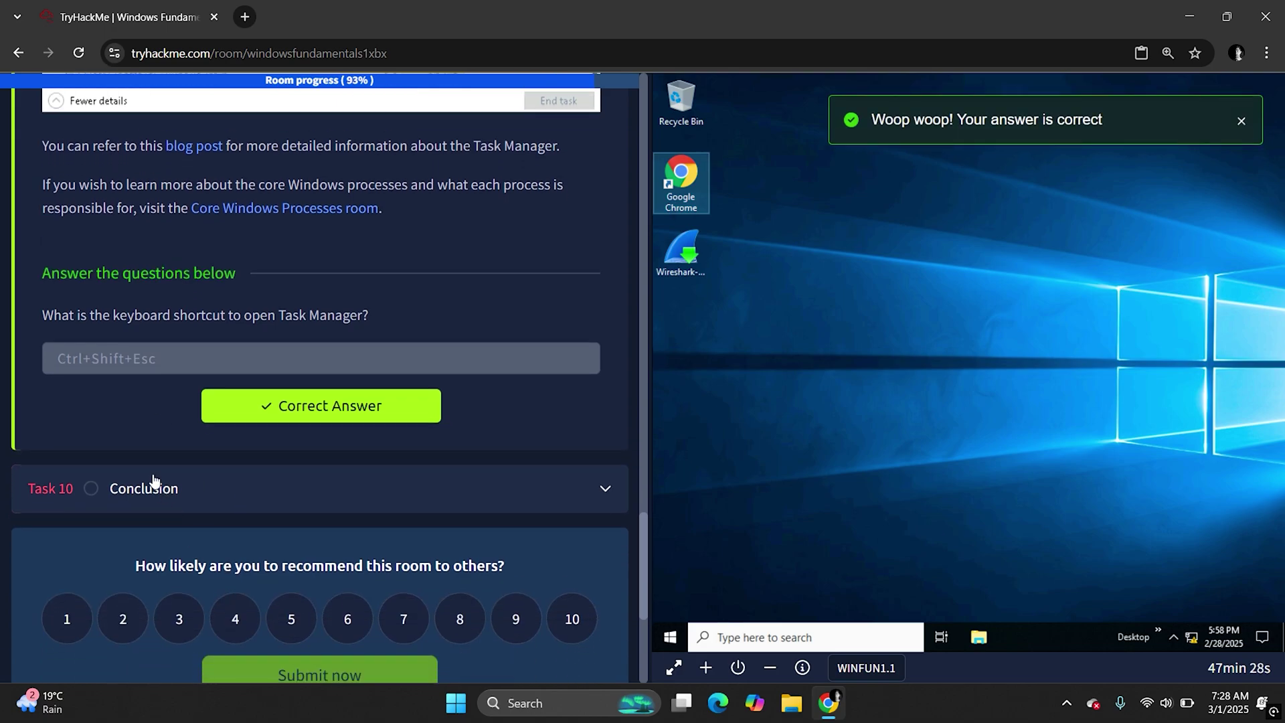
left_click(192, 498)
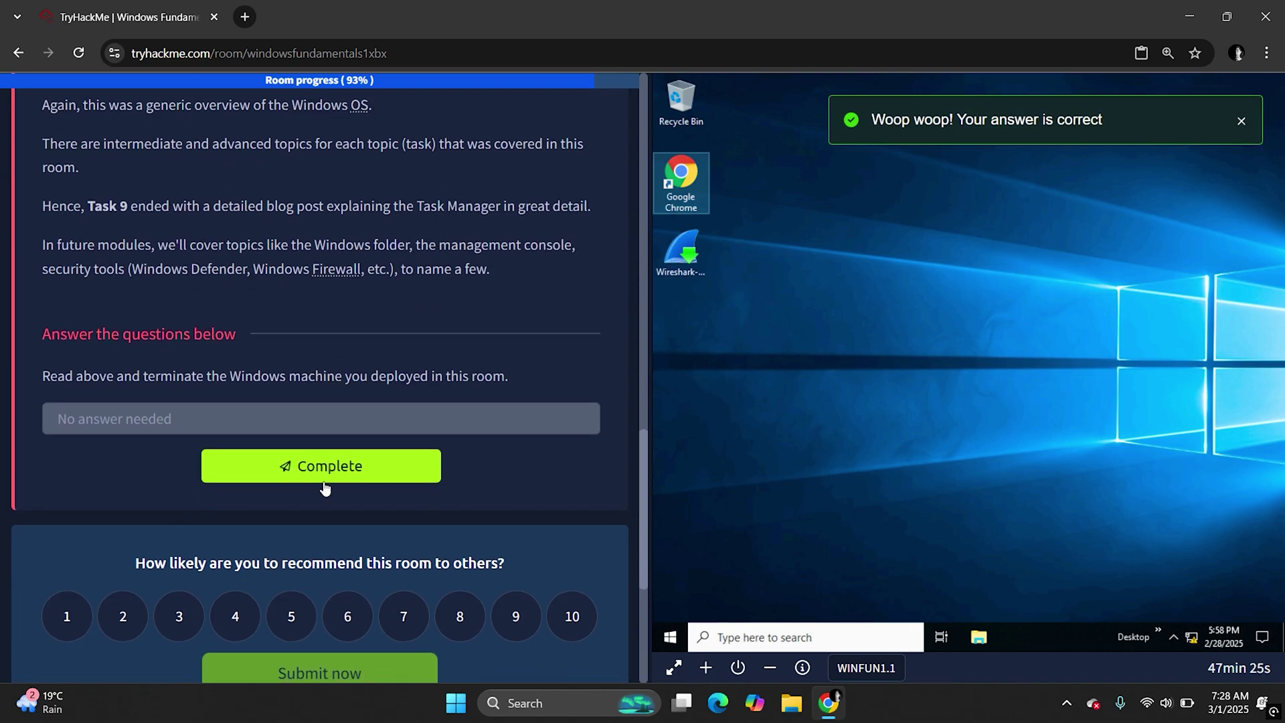
left_click(315, 468)
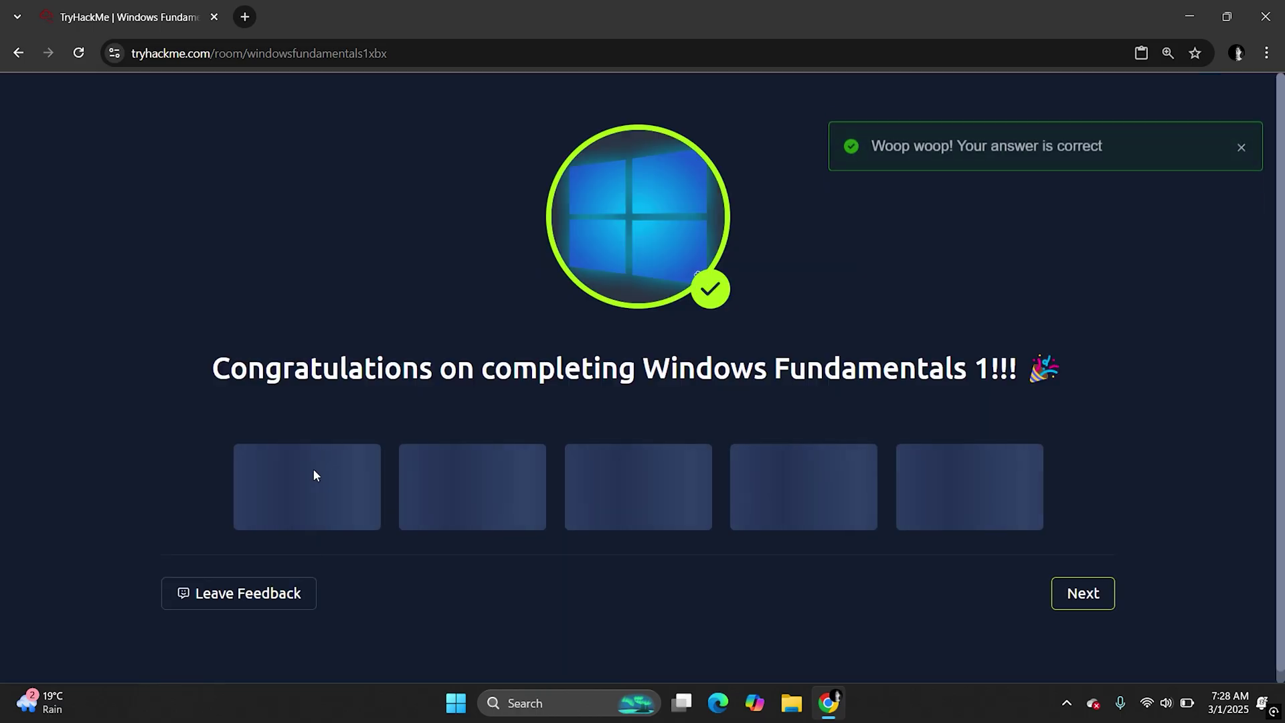